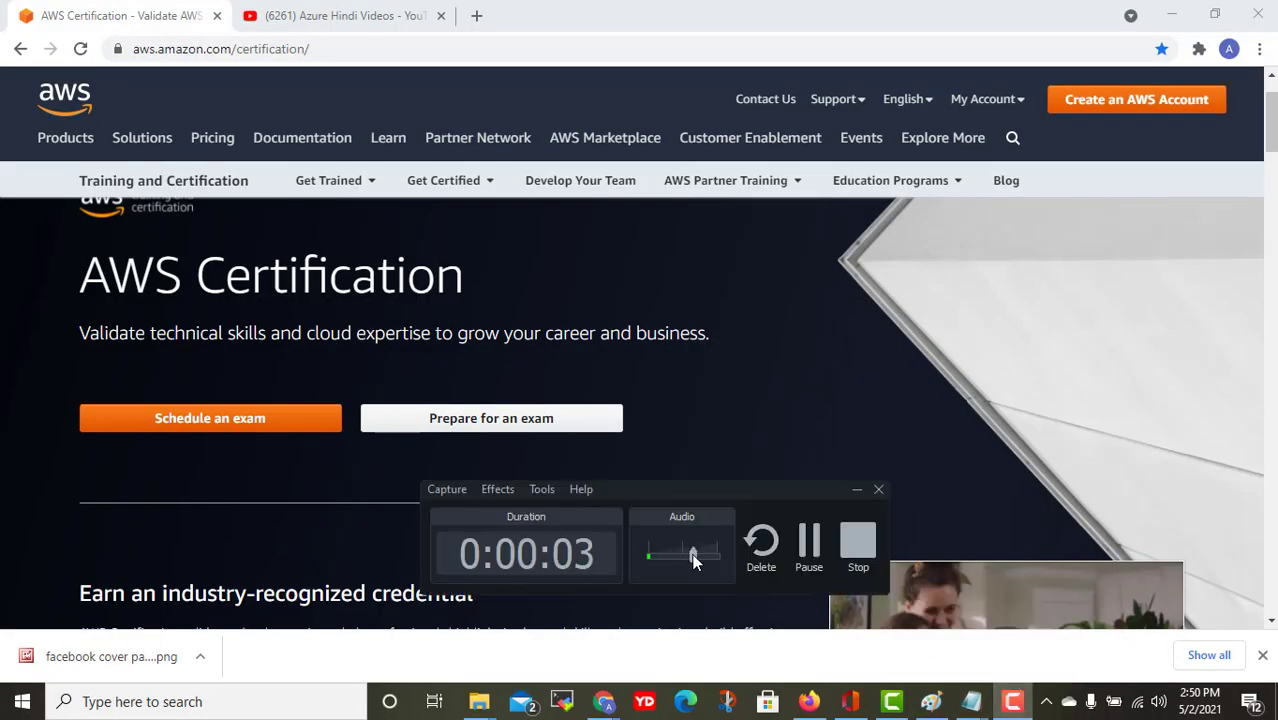
Step: Open a new browser tab and load YouTube by typing 'yo' in the address bar
drag(686, 555, 676, 555)
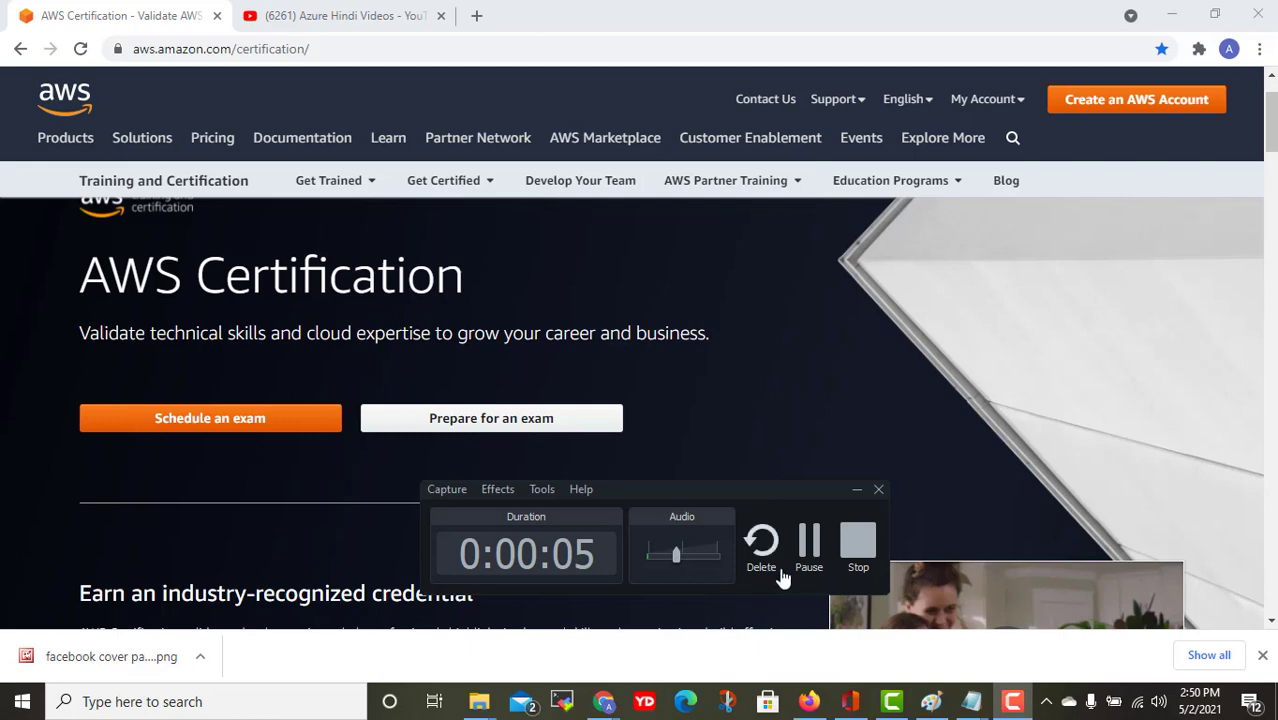
click(860, 491)
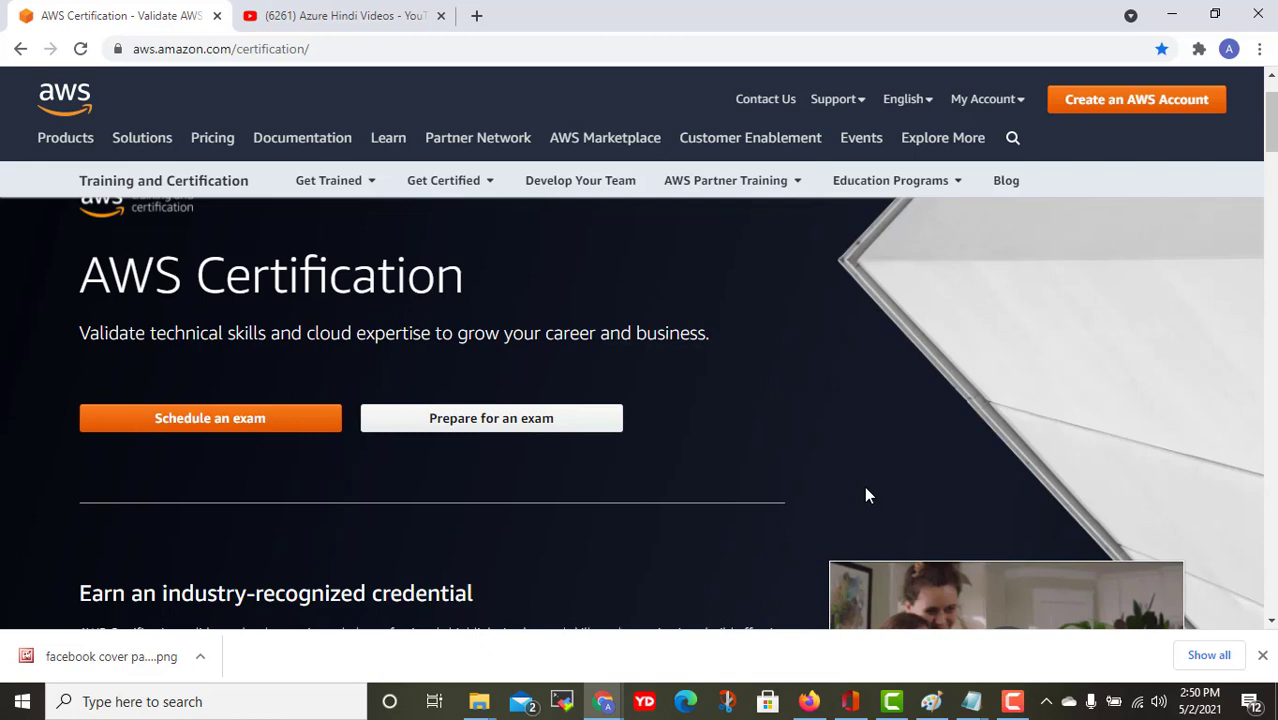
click(477, 15)
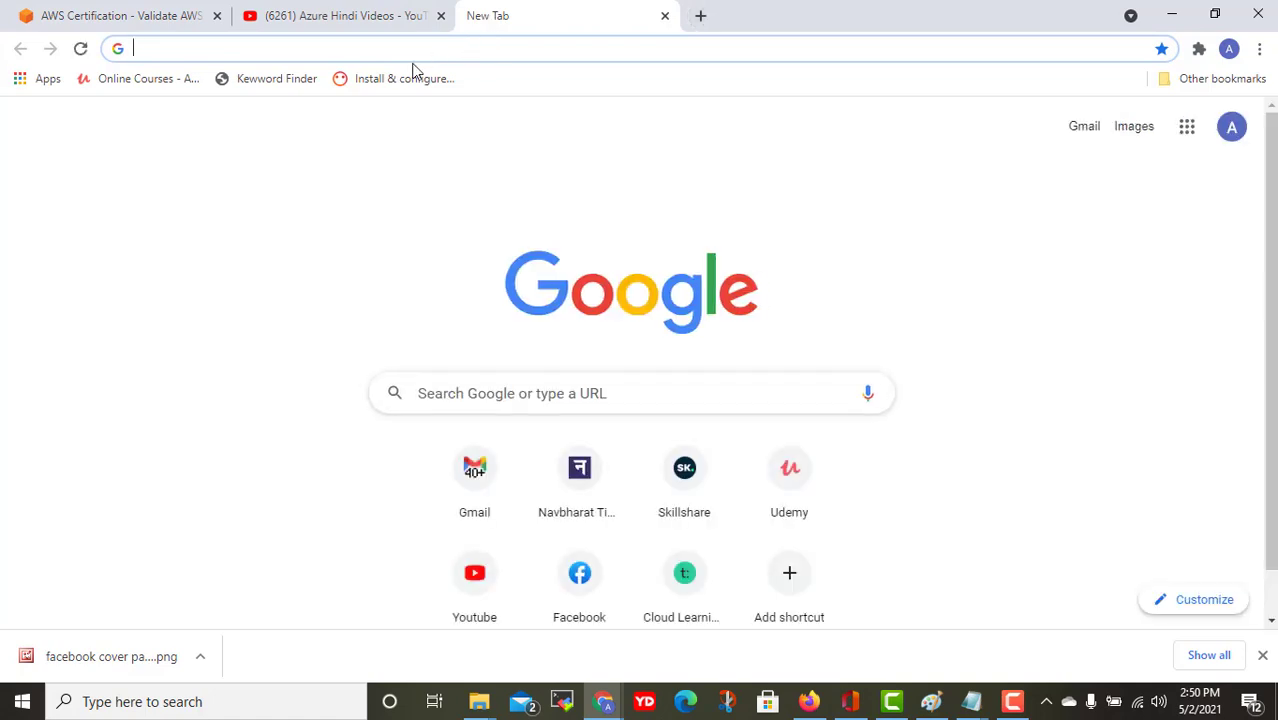
click(337, 48)
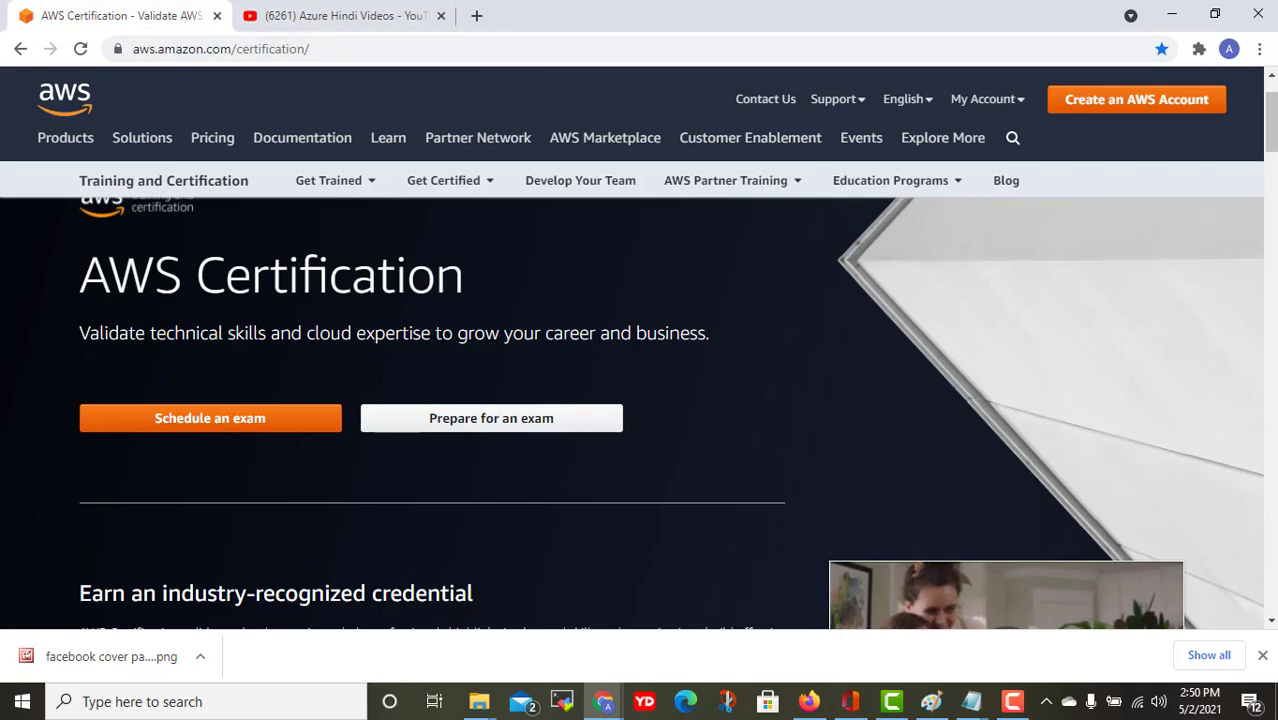
click(808, 701)
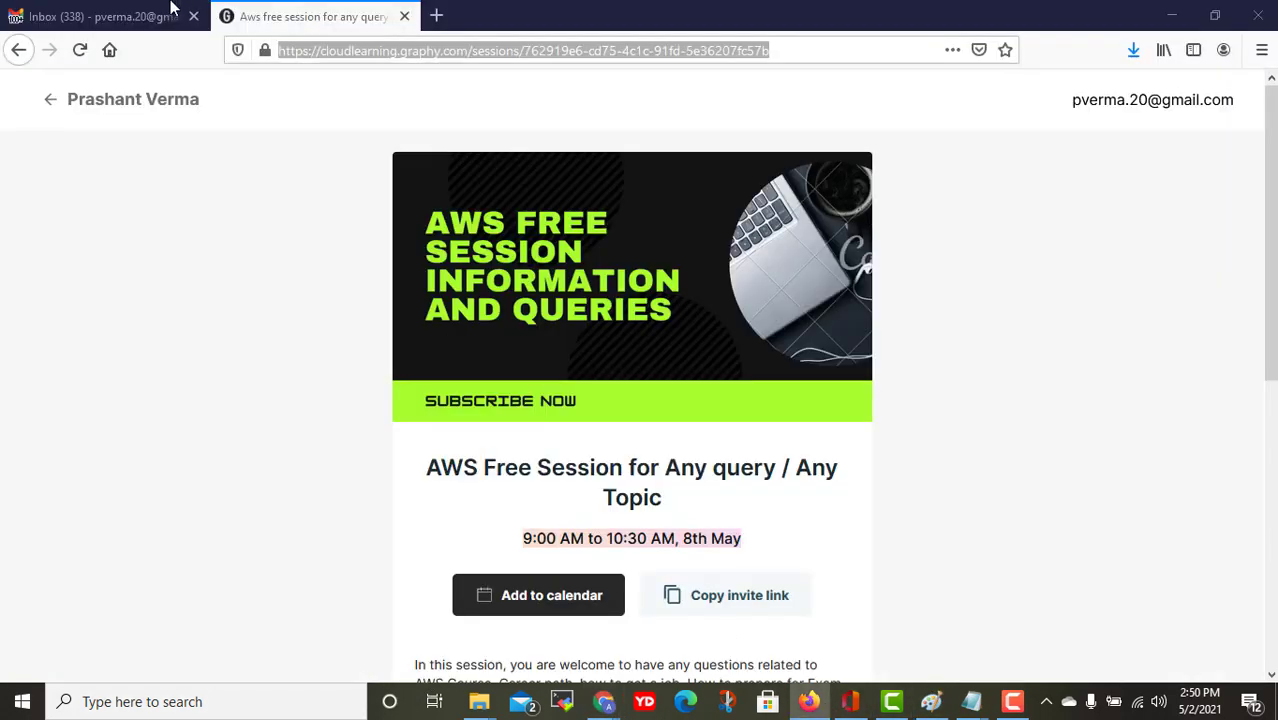
key(ctrl+t)
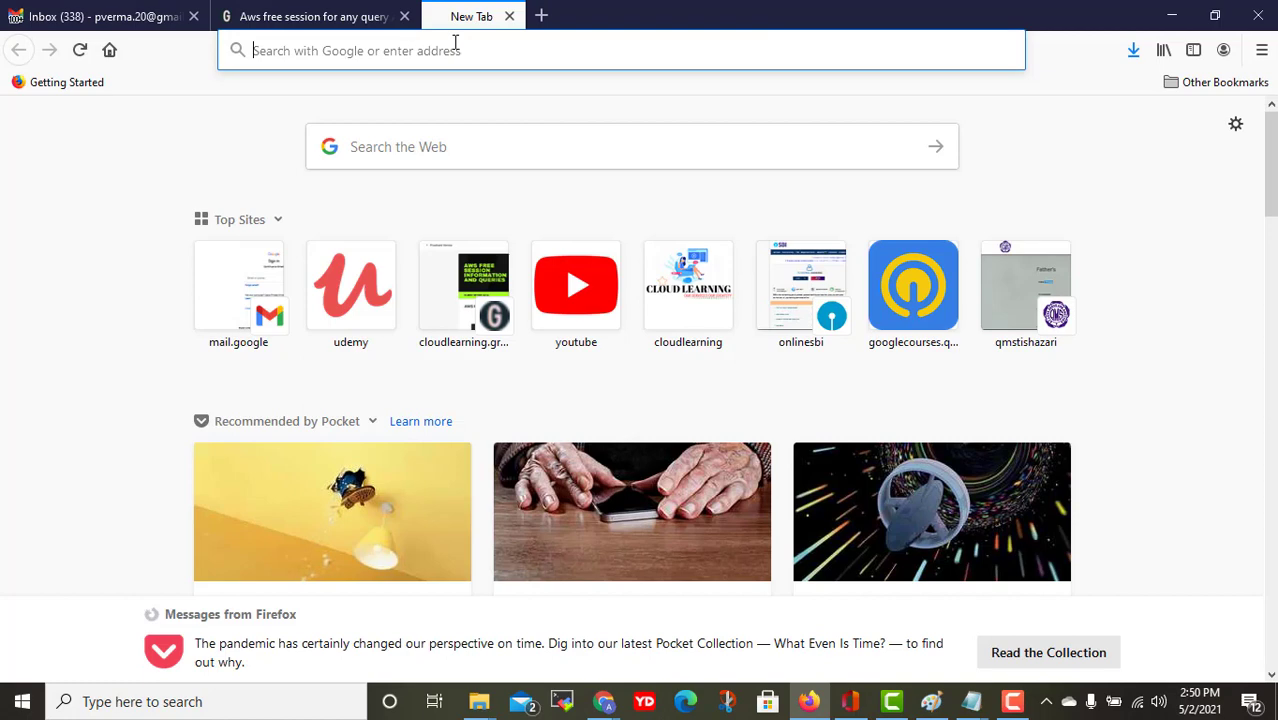
click(456, 45)
text(yo)
key(Return)
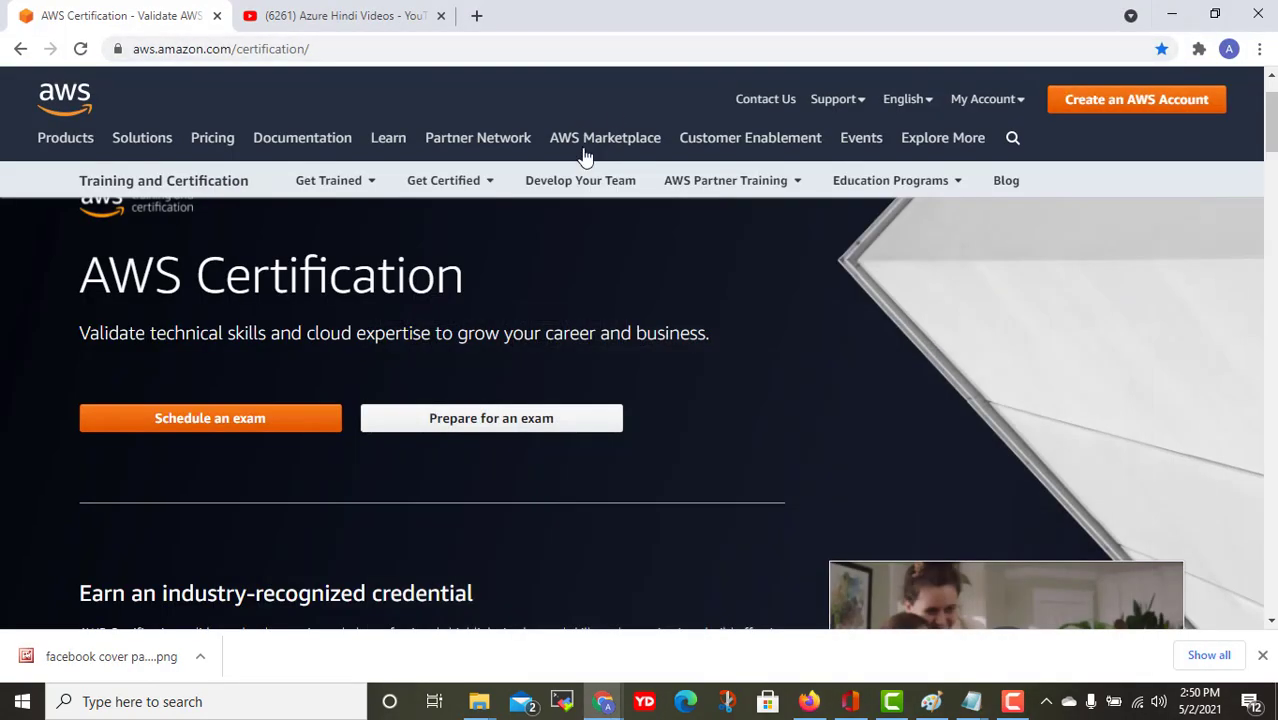
scroll(748, 321, up, 1)
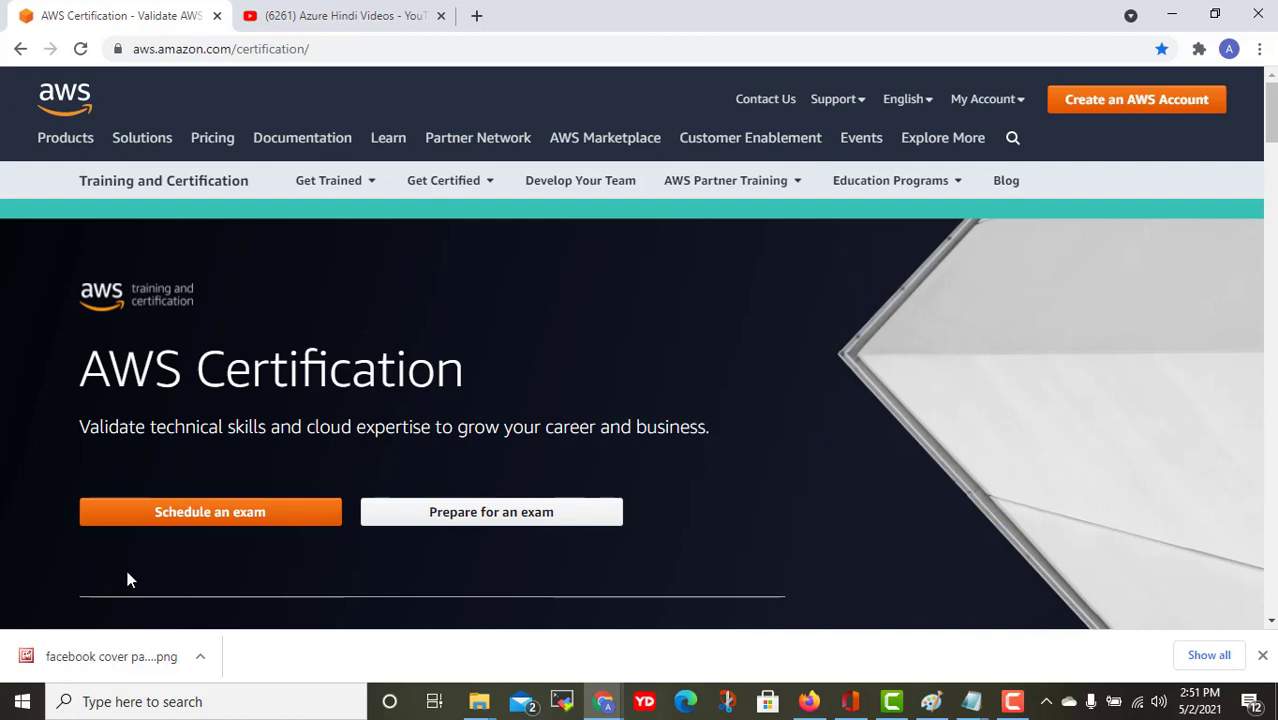
Step: Return to the AWS Certification page and open 'Prepare for an exam' in a new tab
drag(263, 49, 362, 57)
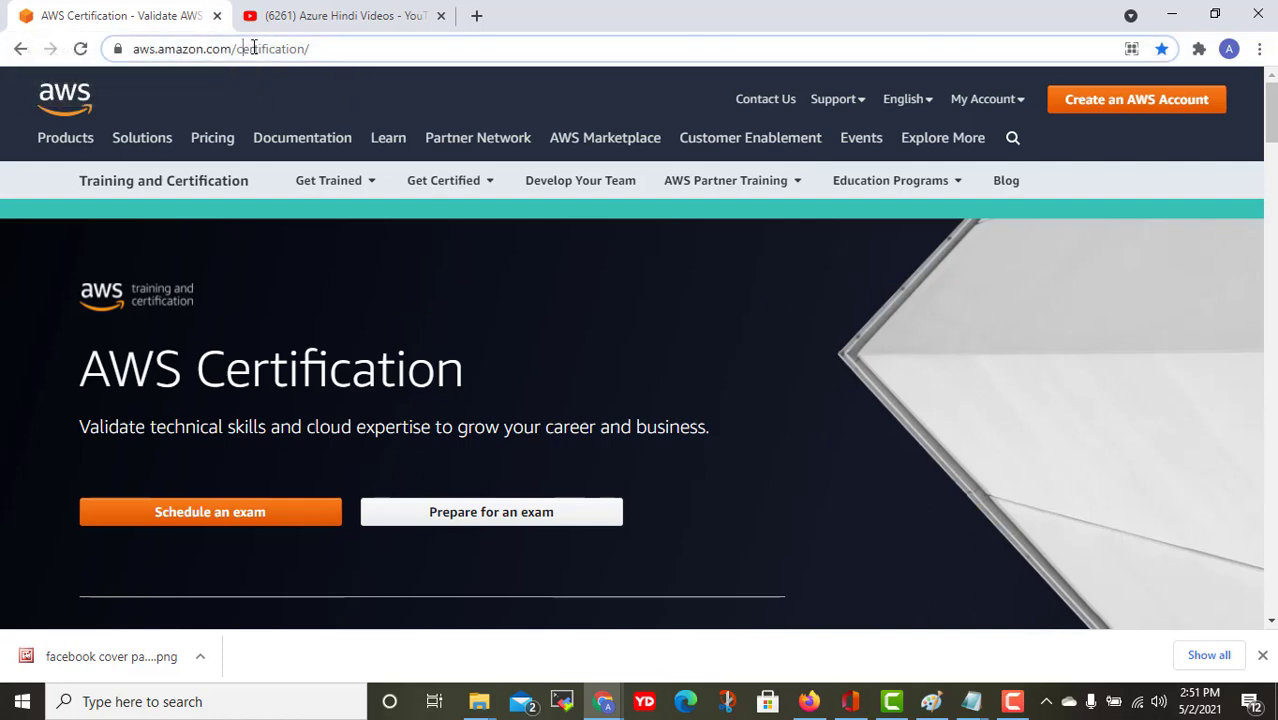
key(BackSpace)
key(Return)
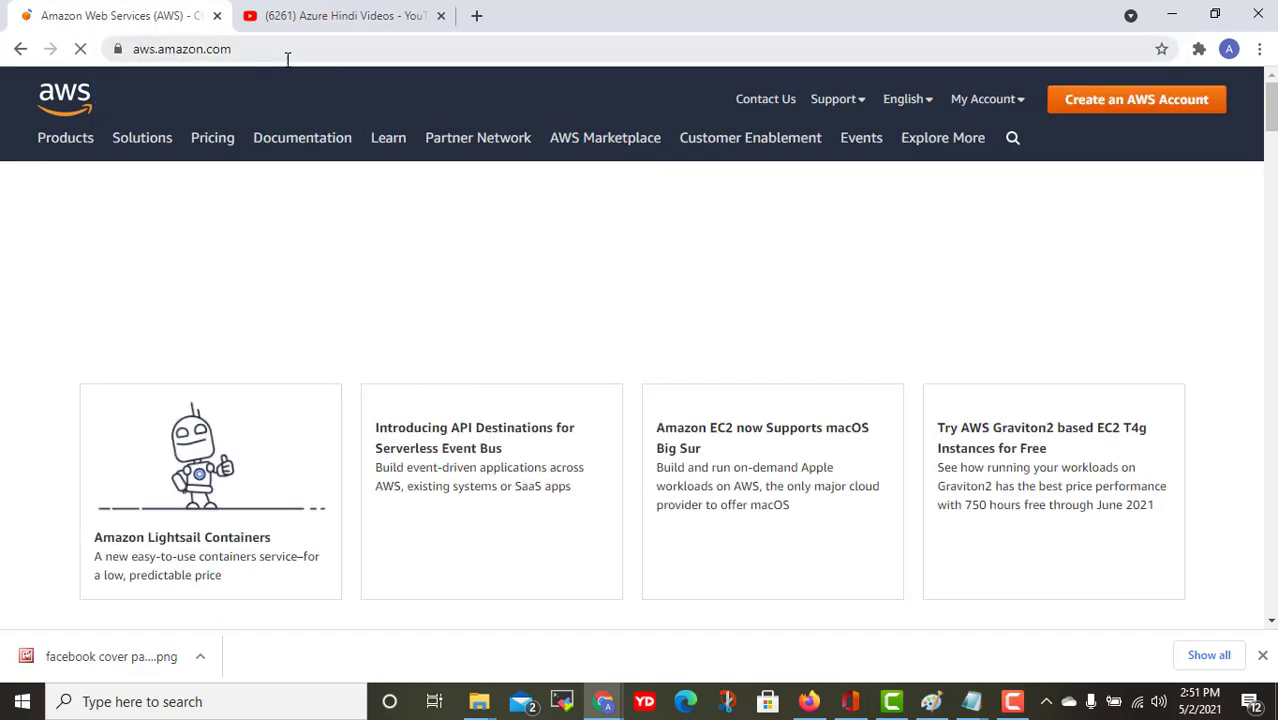
click(292, 48)
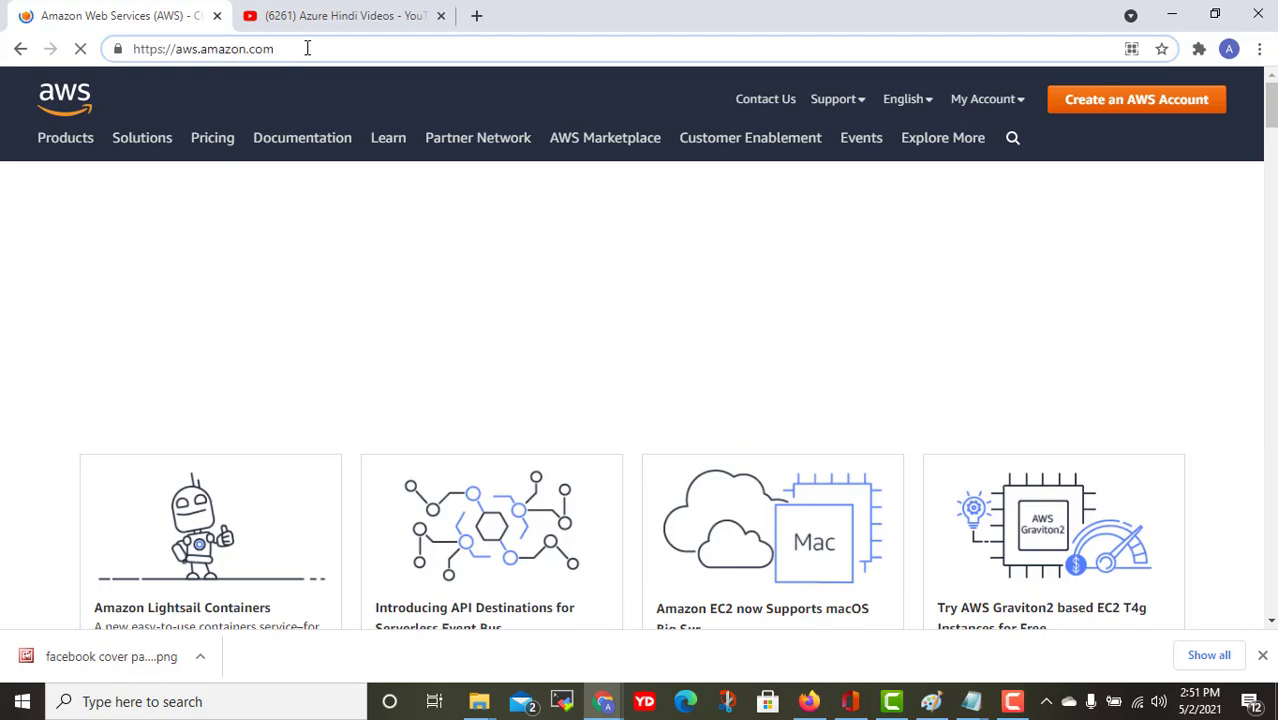
text(/cert)
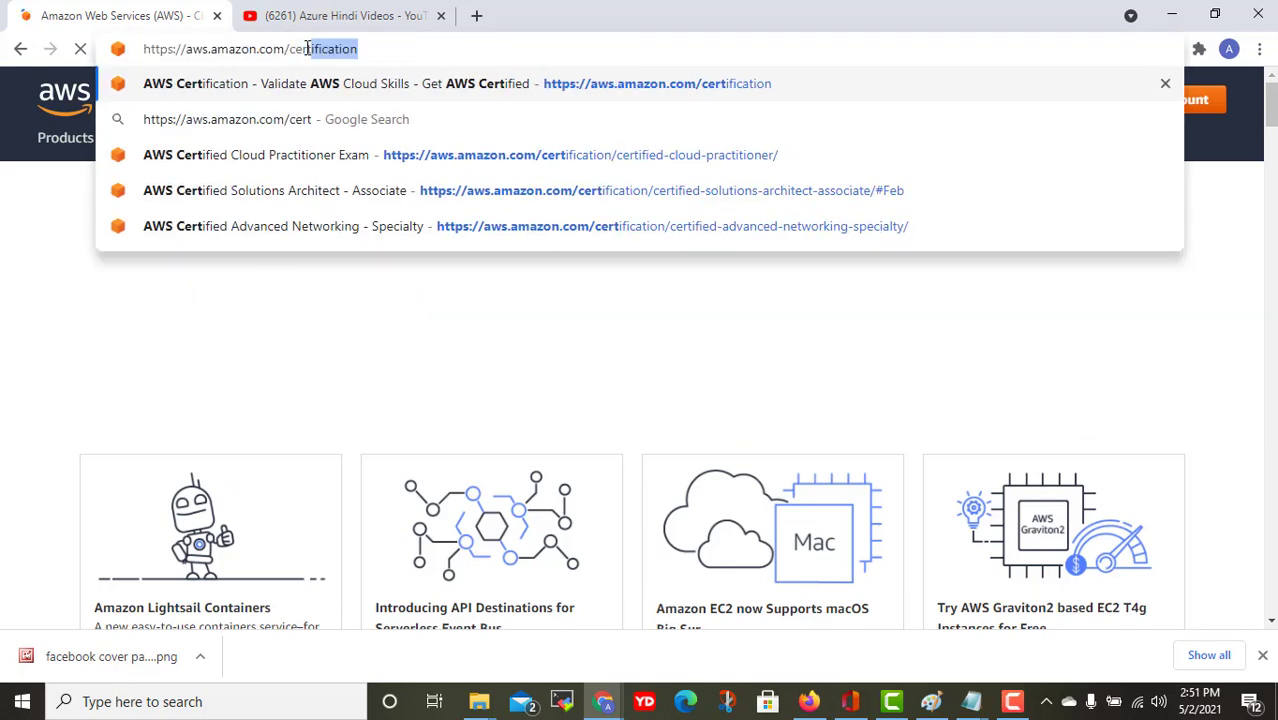
key(Return)
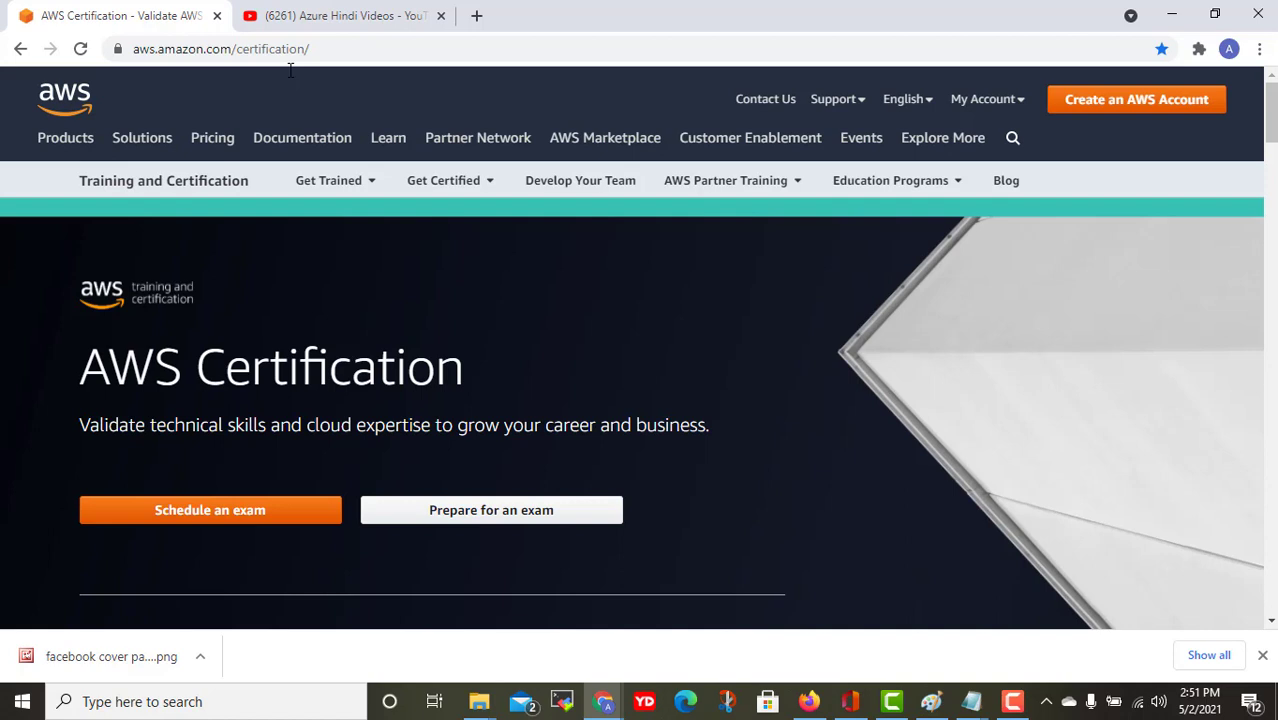
right_click(503, 524)
click(590, 375)
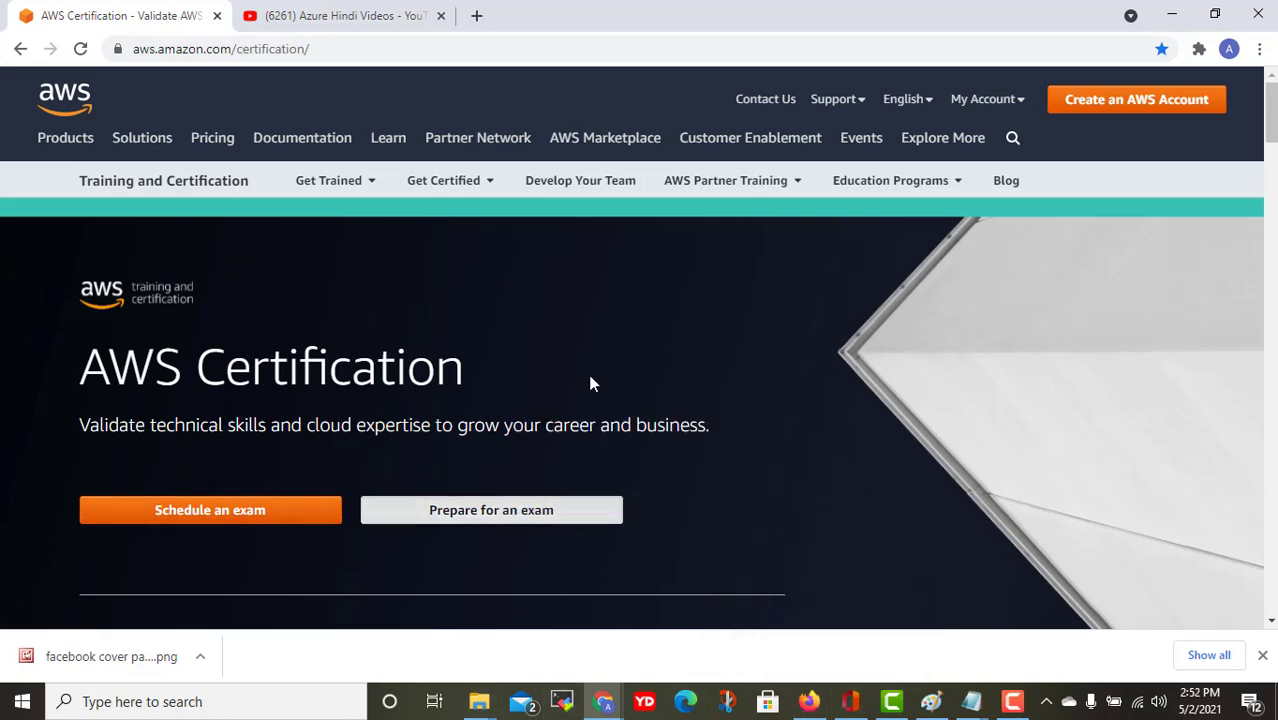
Step: Scroll down to the Available AWS Certifications badges, from Foundational through Specialty
scroll(285, 519, down, 2)
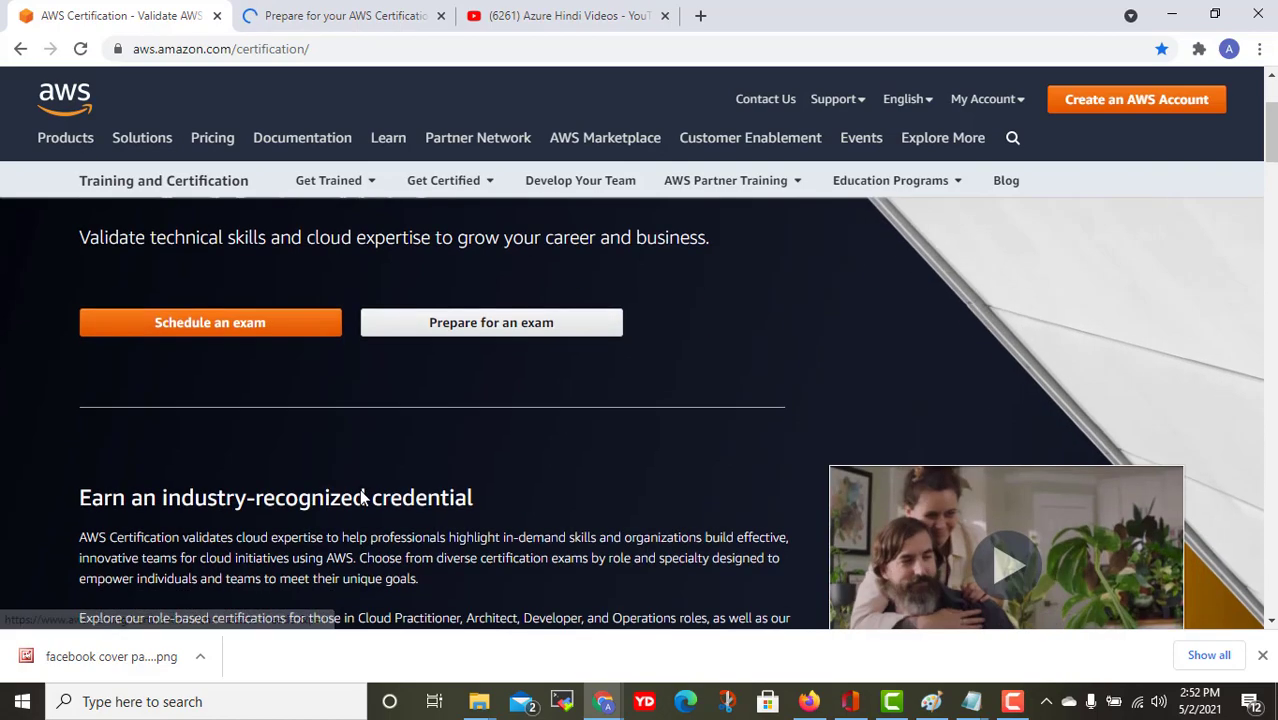
scroll(362, 500, down, 1)
scroll(359, 495, down, 2)
scroll(359, 496, down, 2)
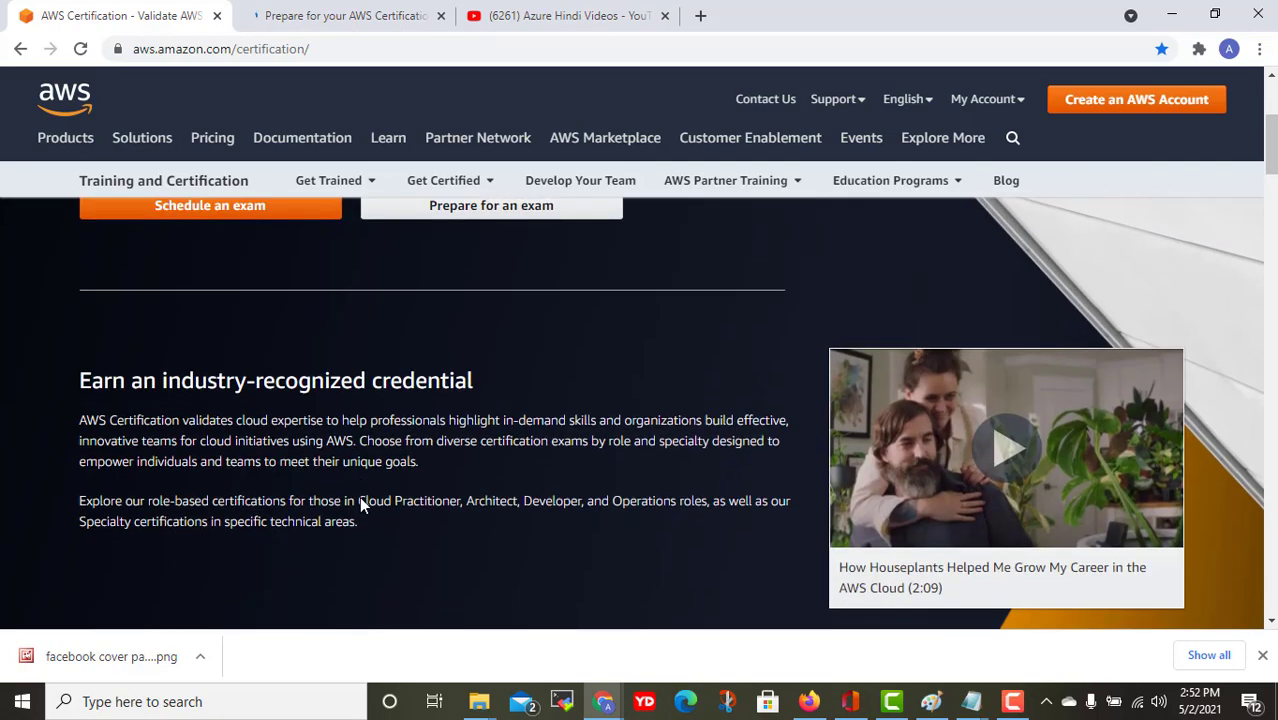
scroll(359, 496, down, 3)
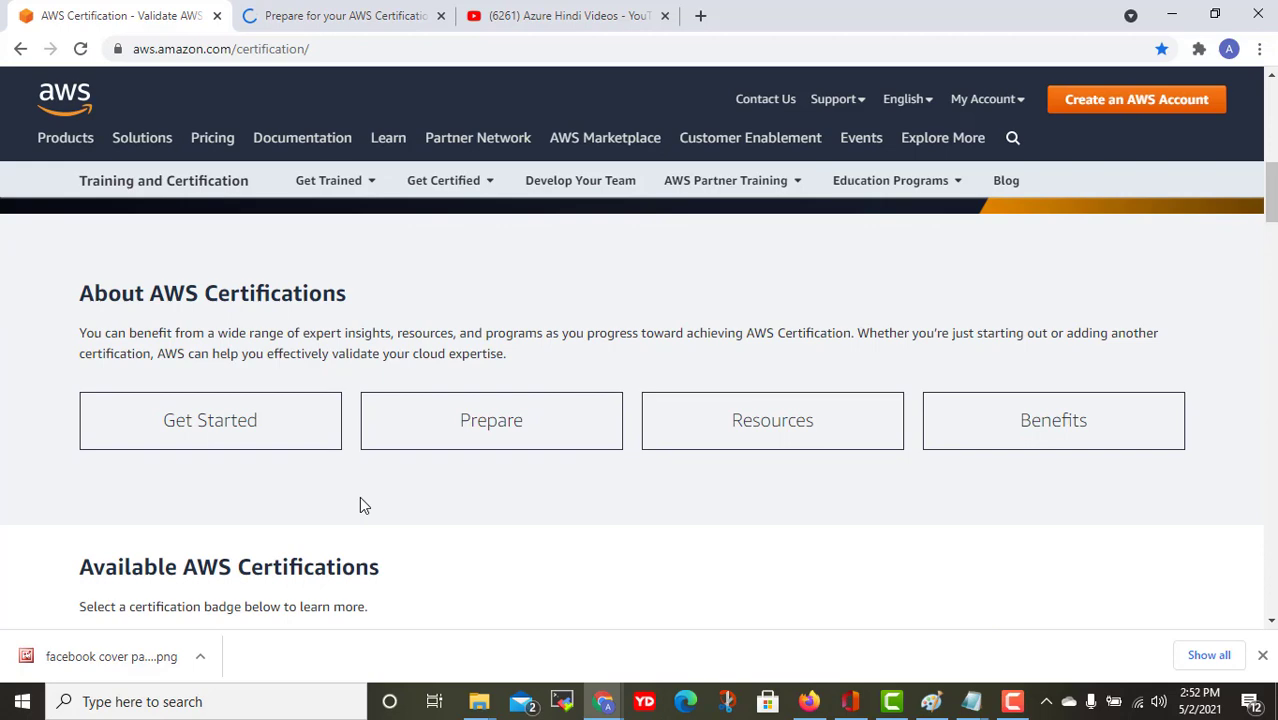
scroll(359, 497, down, 1)
scroll(357, 497, up, 2)
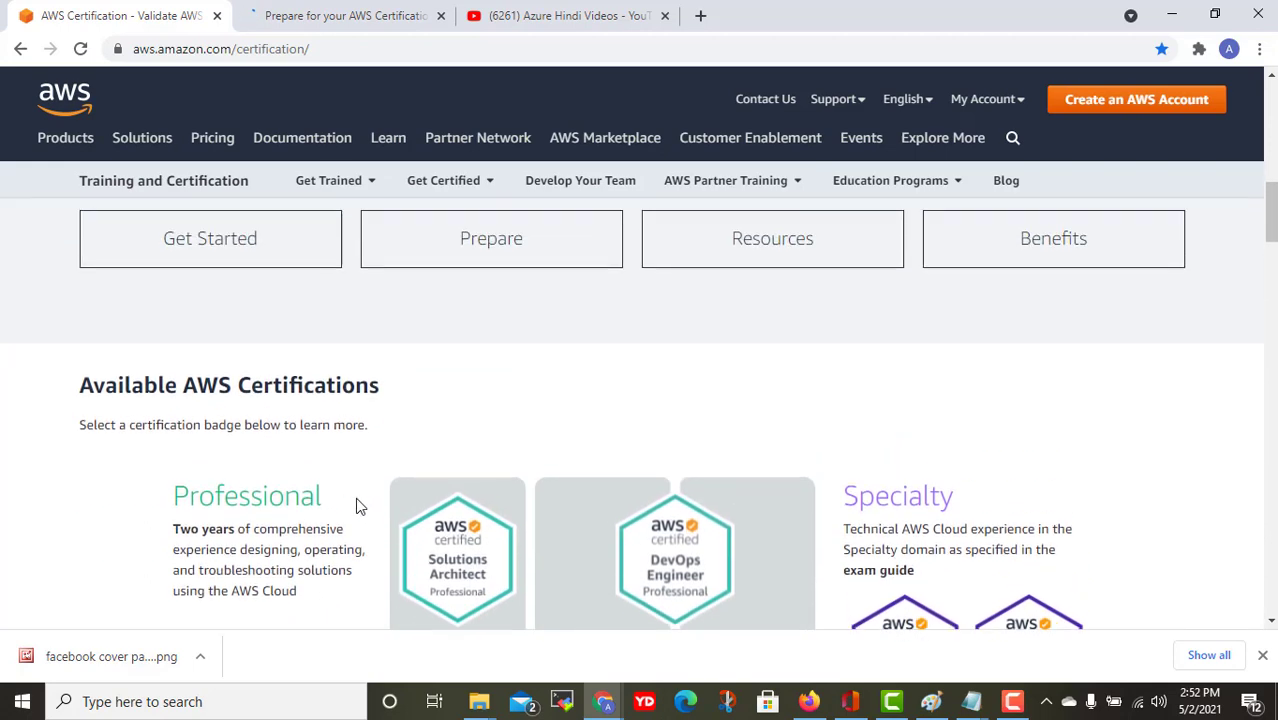
scroll(356, 498, down, 2)
scroll(504, 505, down, 1)
scroll(504, 505, down, 1)
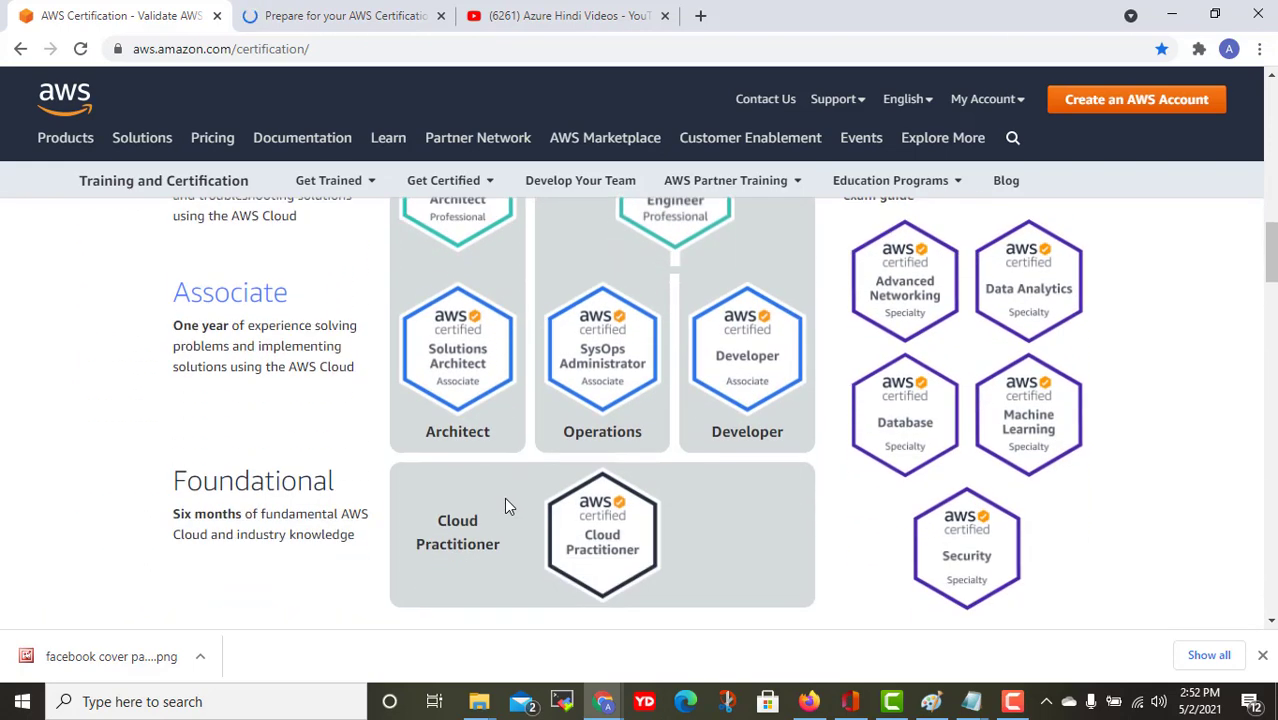
scroll(505, 508, up, 1)
scroll(505, 509, down, 1)
scroll(505, 508, up, 1)
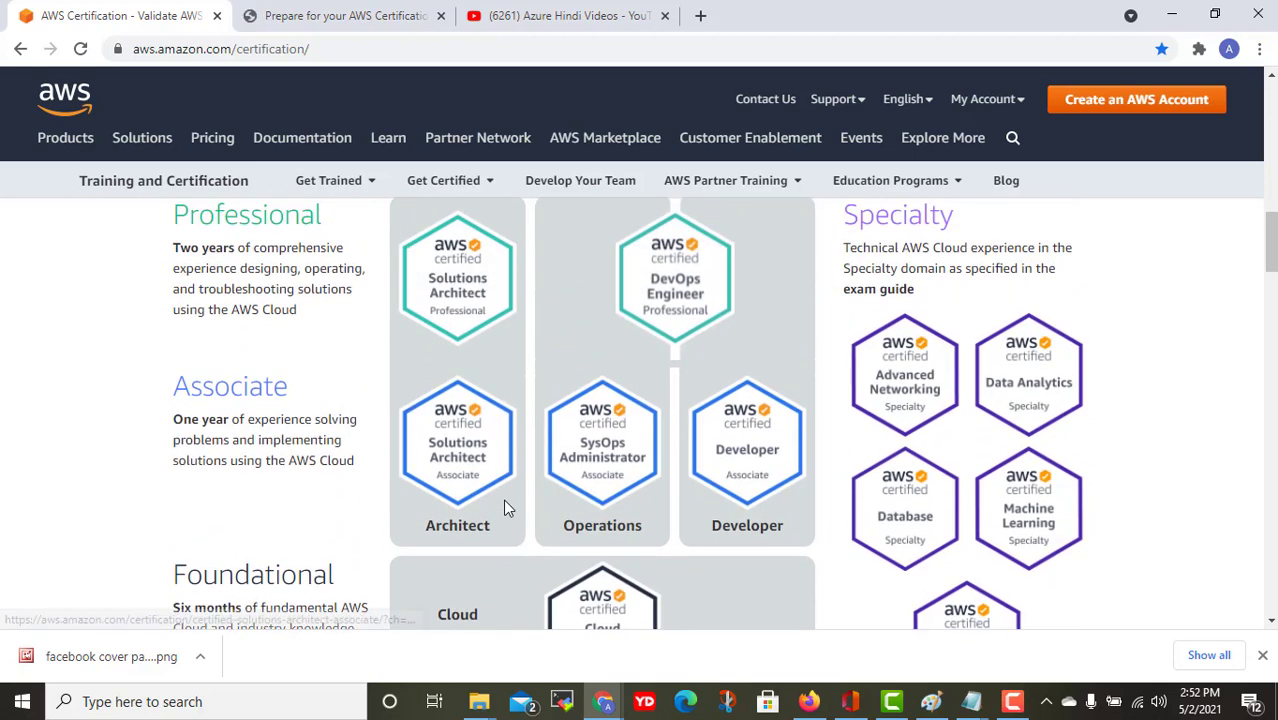
scroll(590, 491, up, 1)
scroll(590, 488, down, 1)
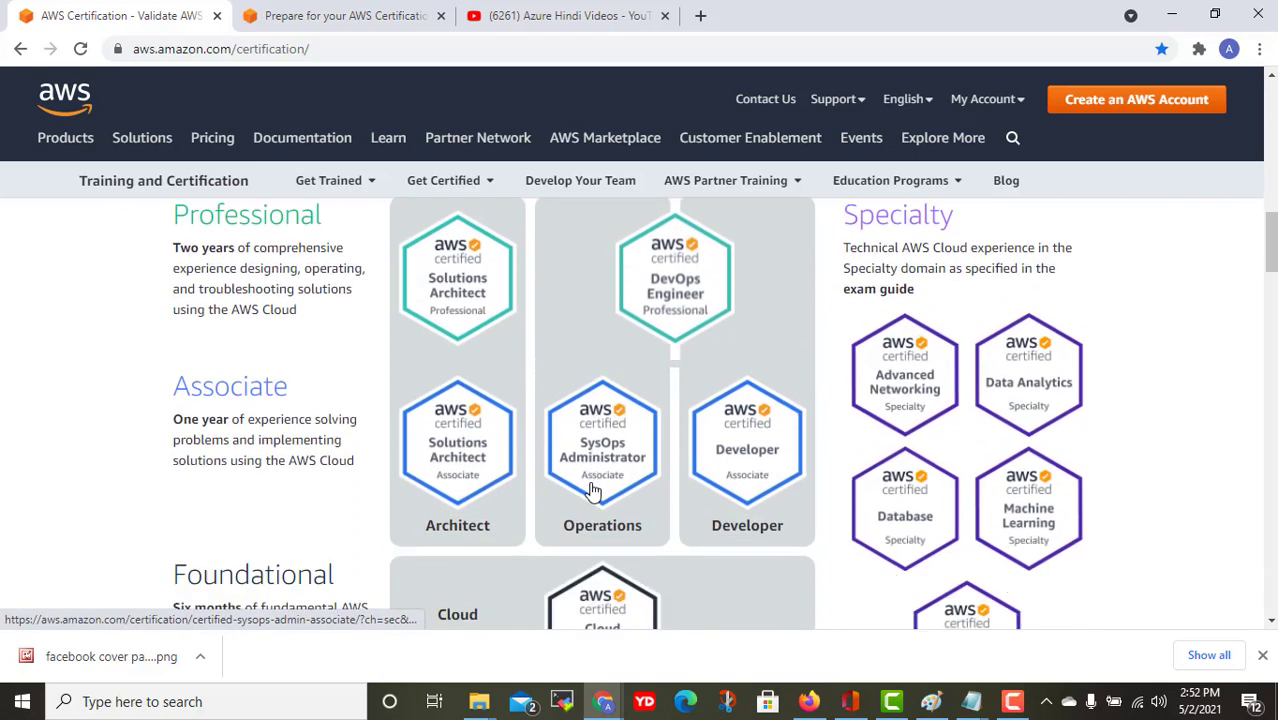
scroll(592, 487, down, 1)
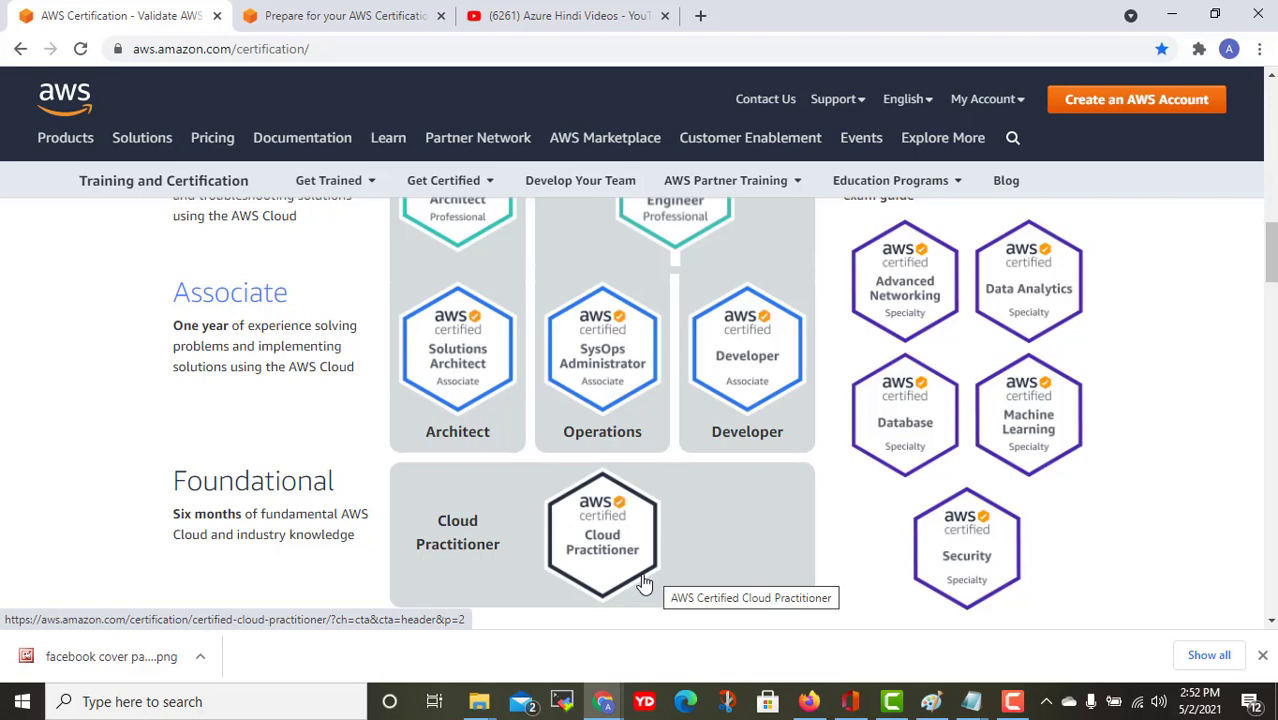
scroll(644, 584, up, 1)
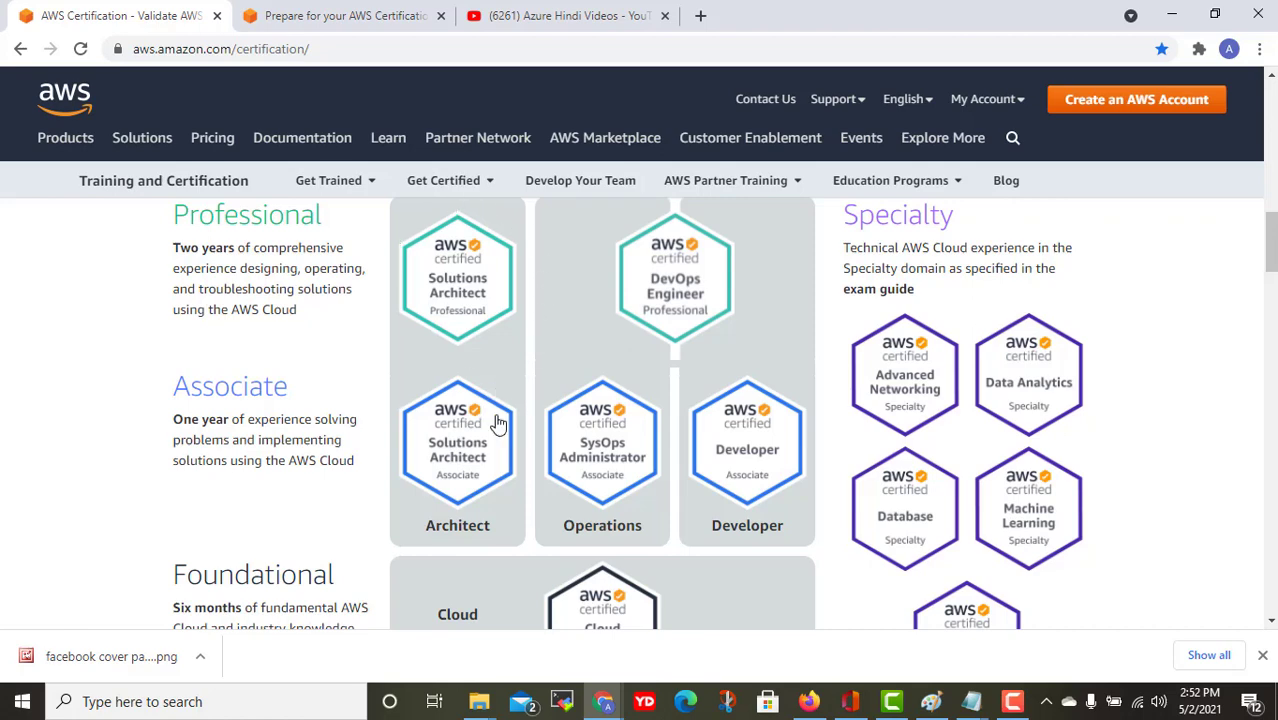
scroll(494, 423, up, 1)
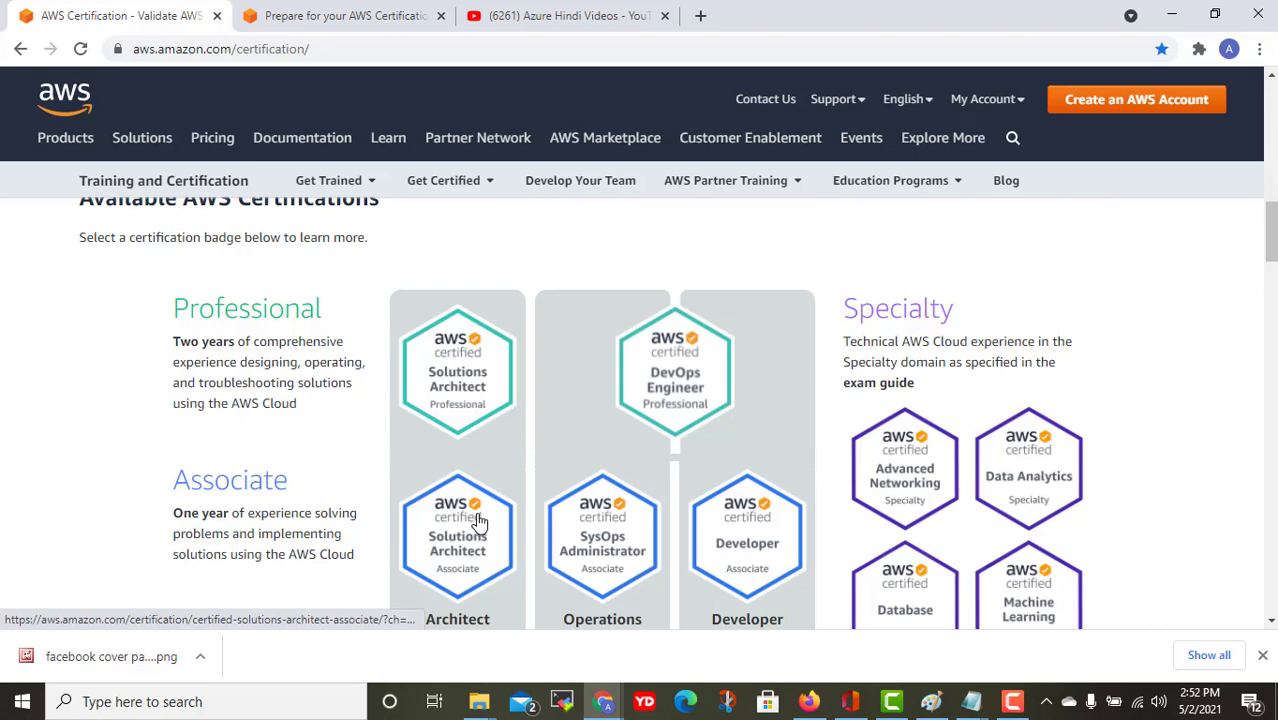
scroll(483, 526, down, 2)
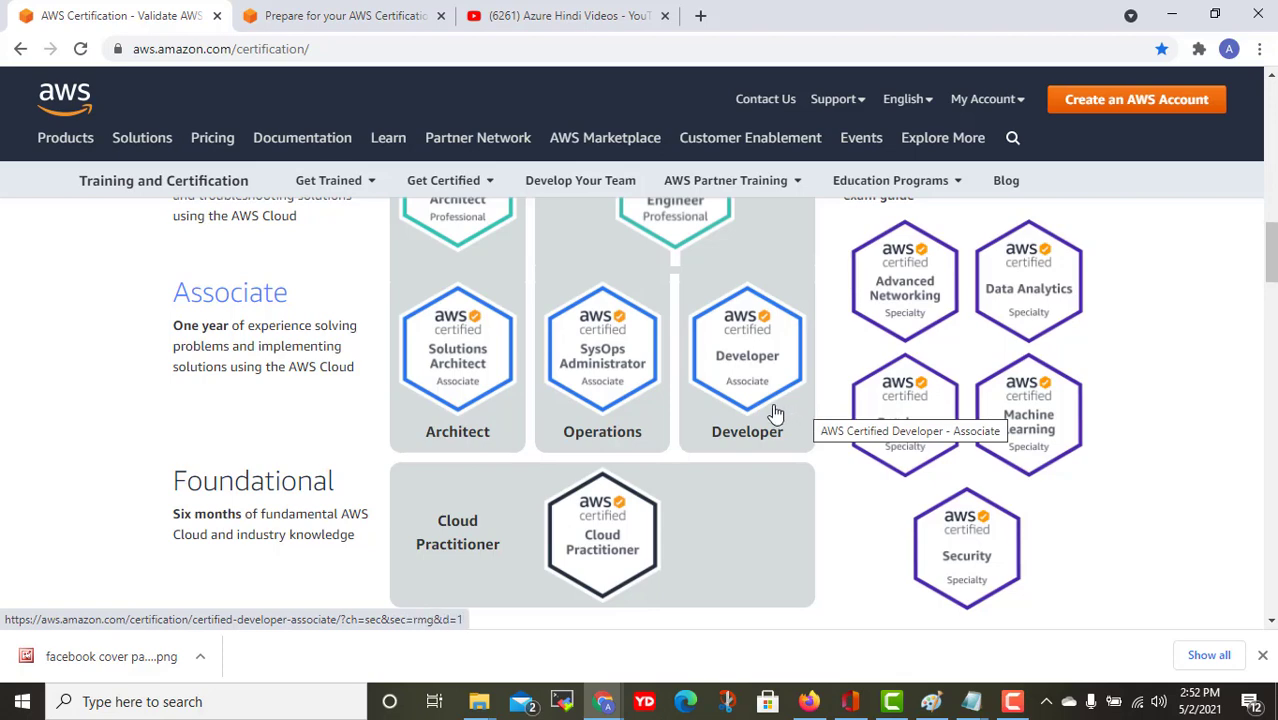
scroll(779, 415, up, 1)
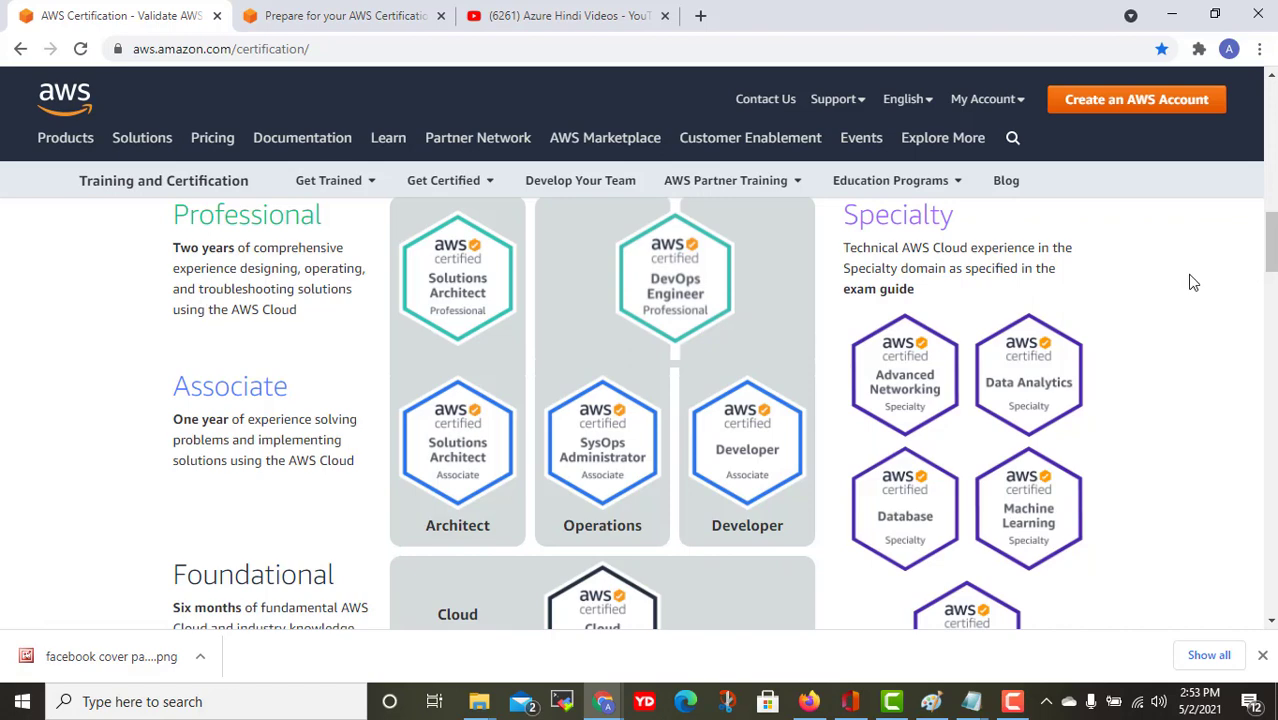
scroll(1190, 280, down, 1)
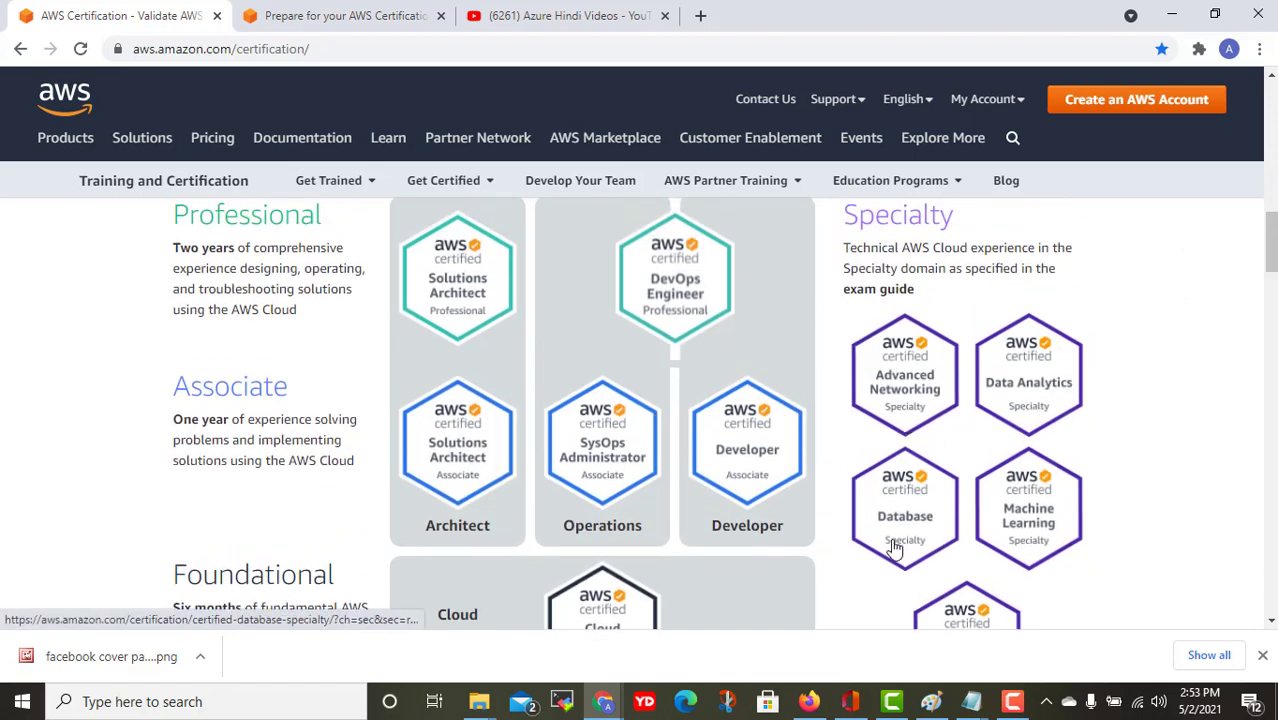
scroll(1025, 538, down, 2)
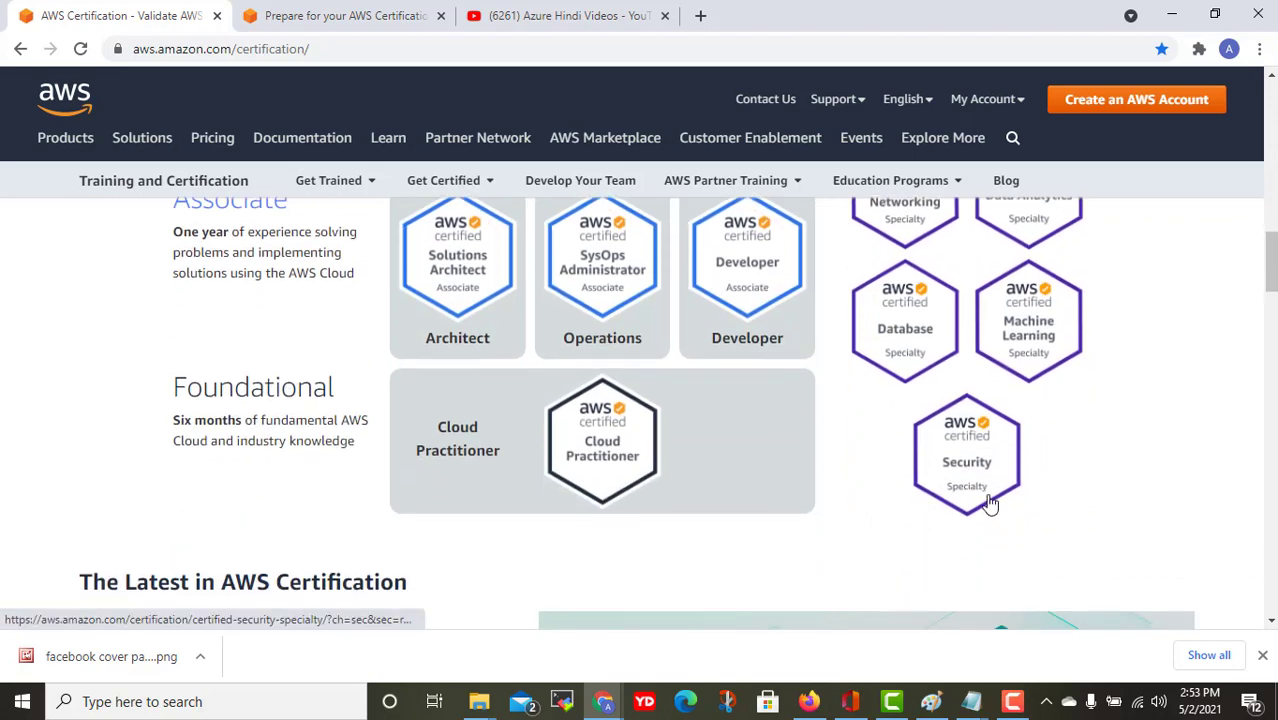
scroll(1000, 500, up, 2)
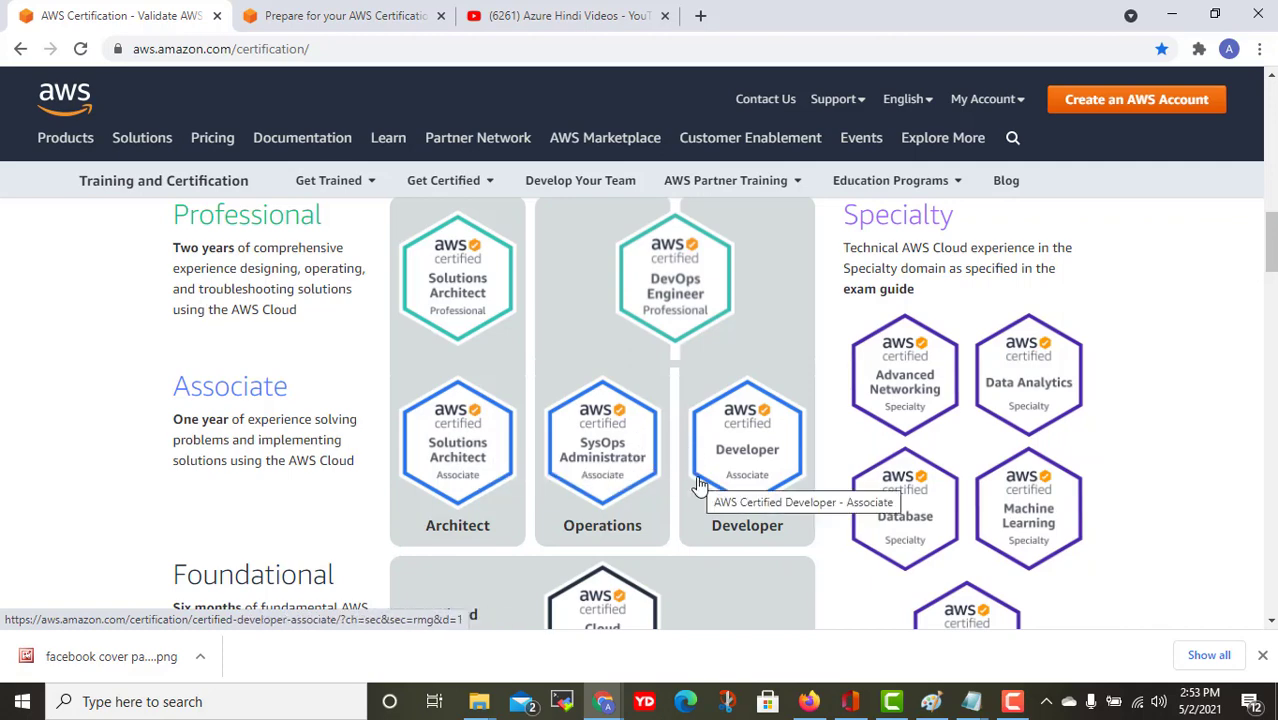
Step: Scroll up and down through the aws.amazon.com/certification overview sections
scroll(699, 484, down, 2)
scroll(699, 484, up, 3)
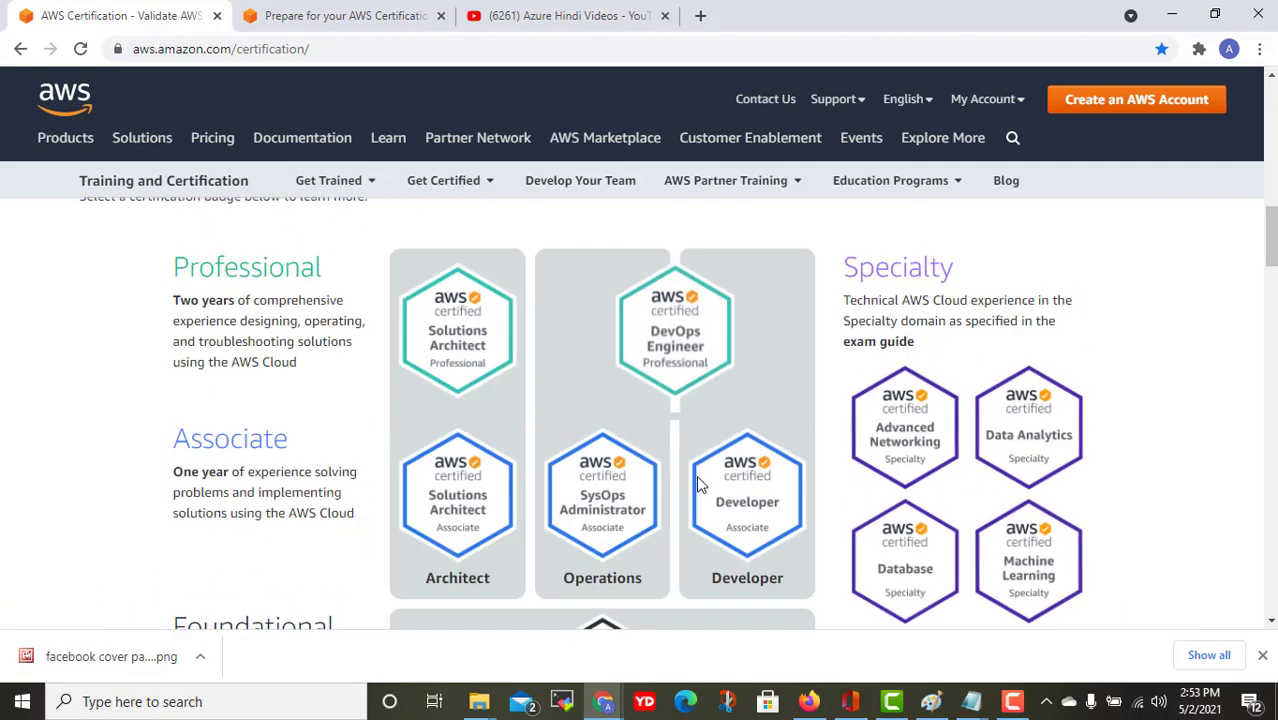
scroll(699, 484, up, 2)
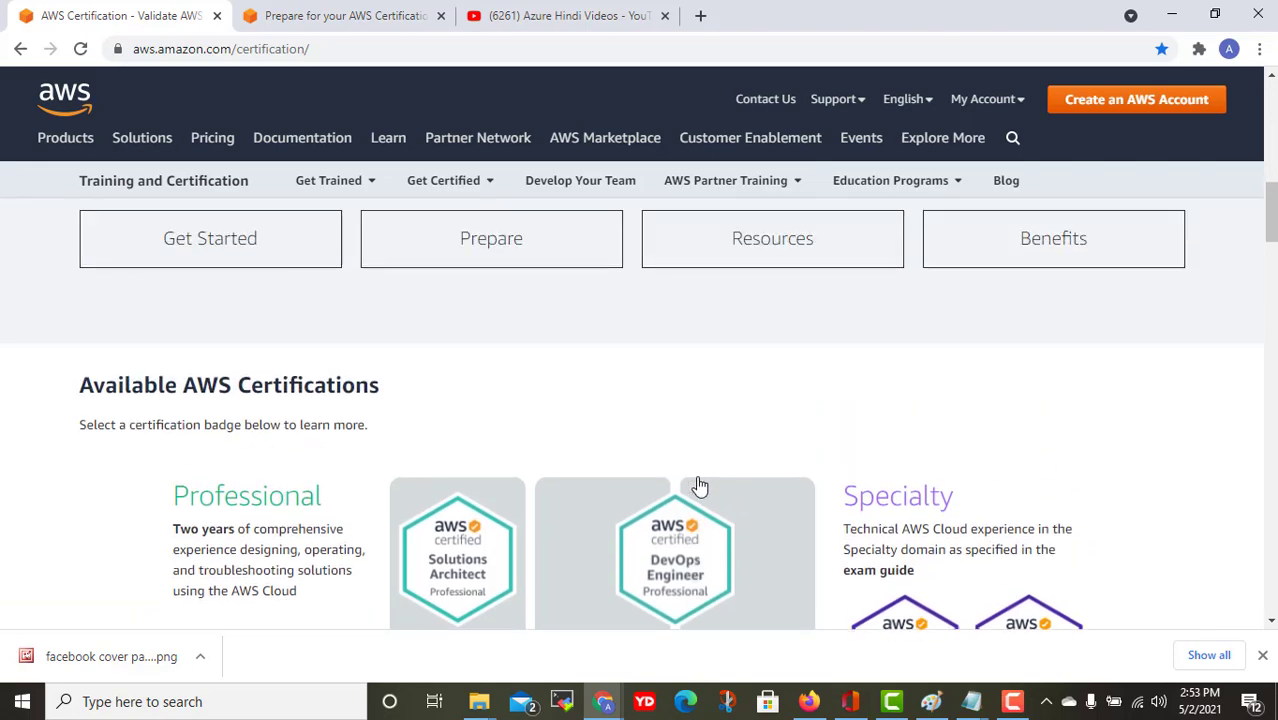
scroll(702, 486, up, 2)
scroll(701, 480, down, 10)
scroll(700, 475, down, 1)
scroll(700, 474, down, 2)
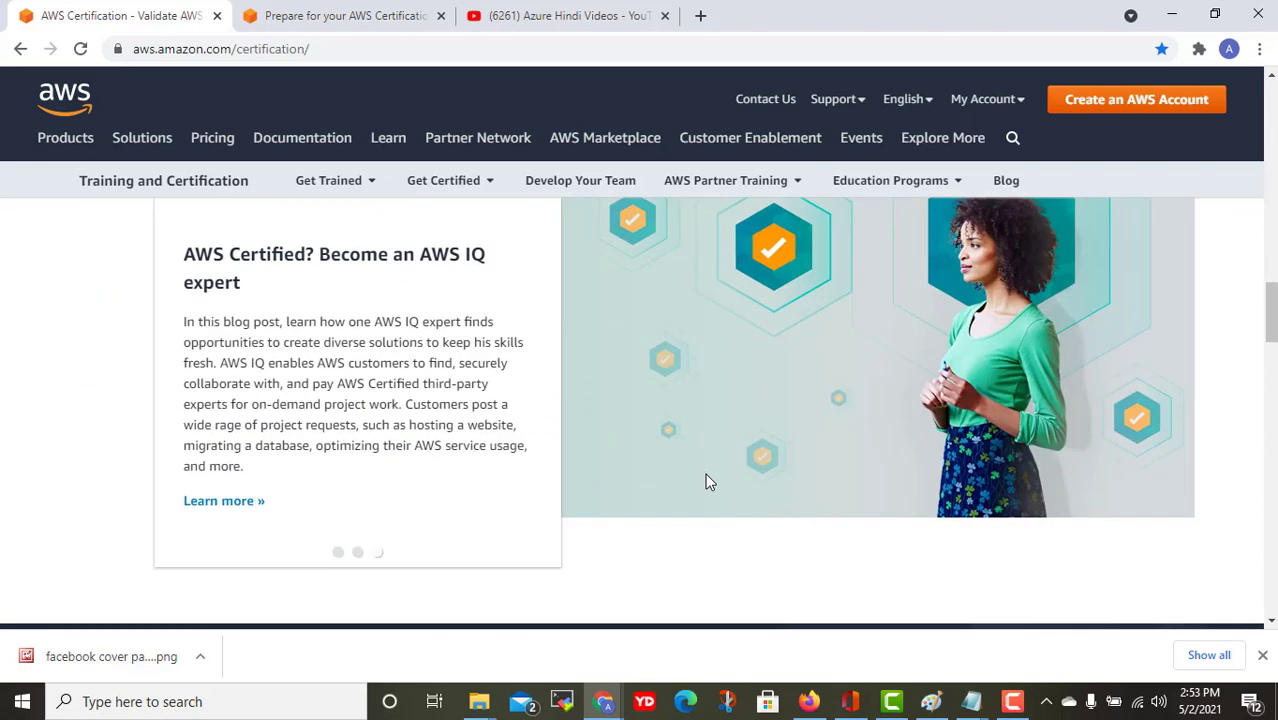
scroll(705, 473, down, 4)
scroll(708, 482, down, 4)
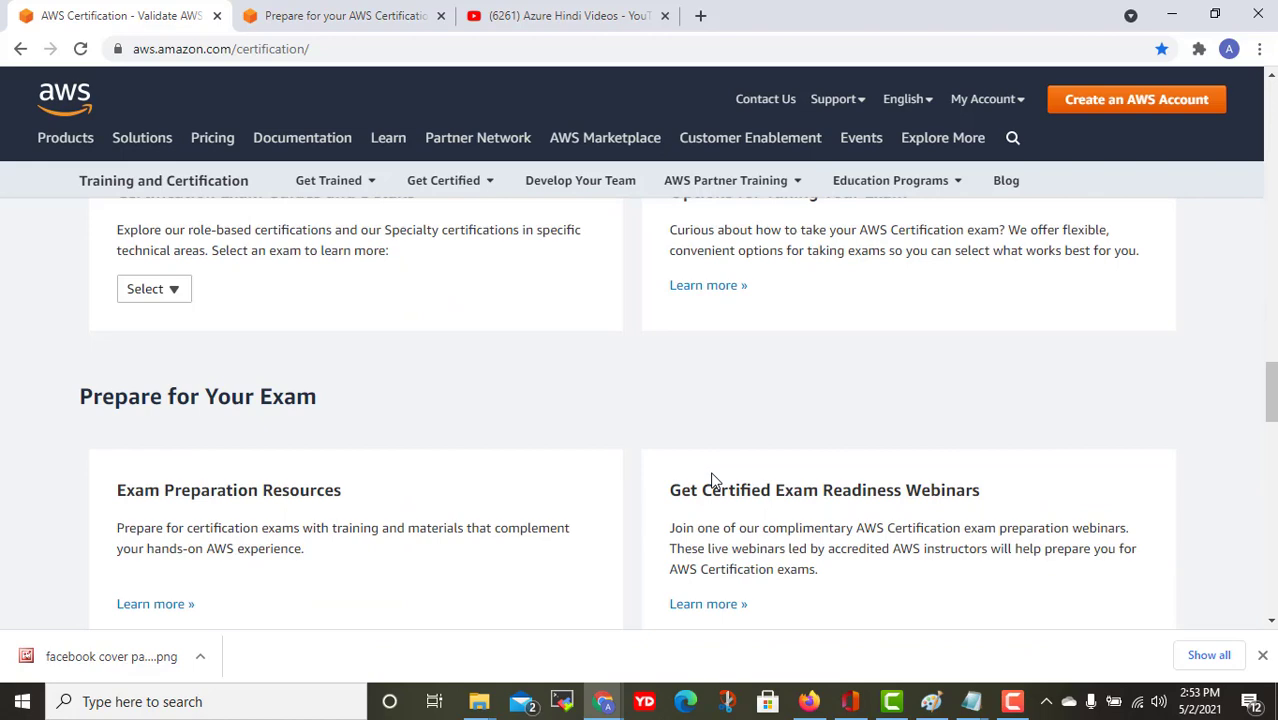
scroll(711, 480, up, 1)
scroll(711, 479, up, 3)
scroll(709, 480, down, 4)
scroll(708, 480, down, 1)
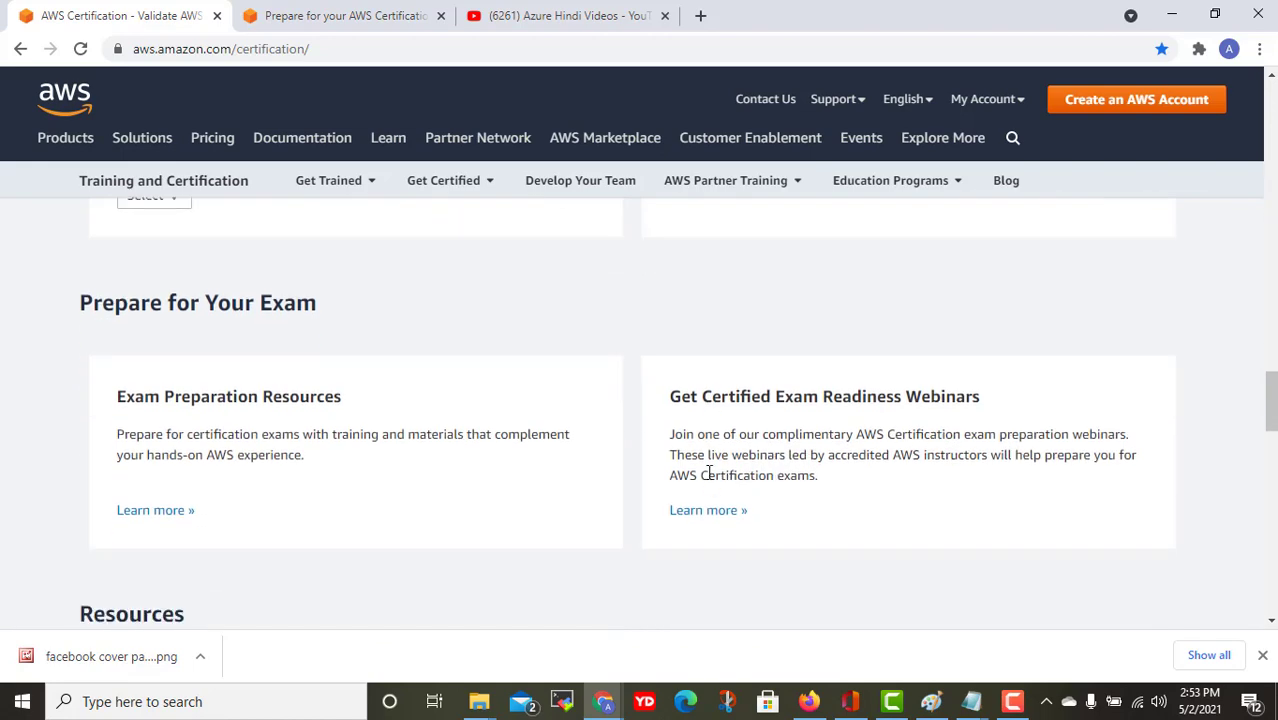
scroll(708, 473, down, 4)
scroll(707, 476, up, 9)
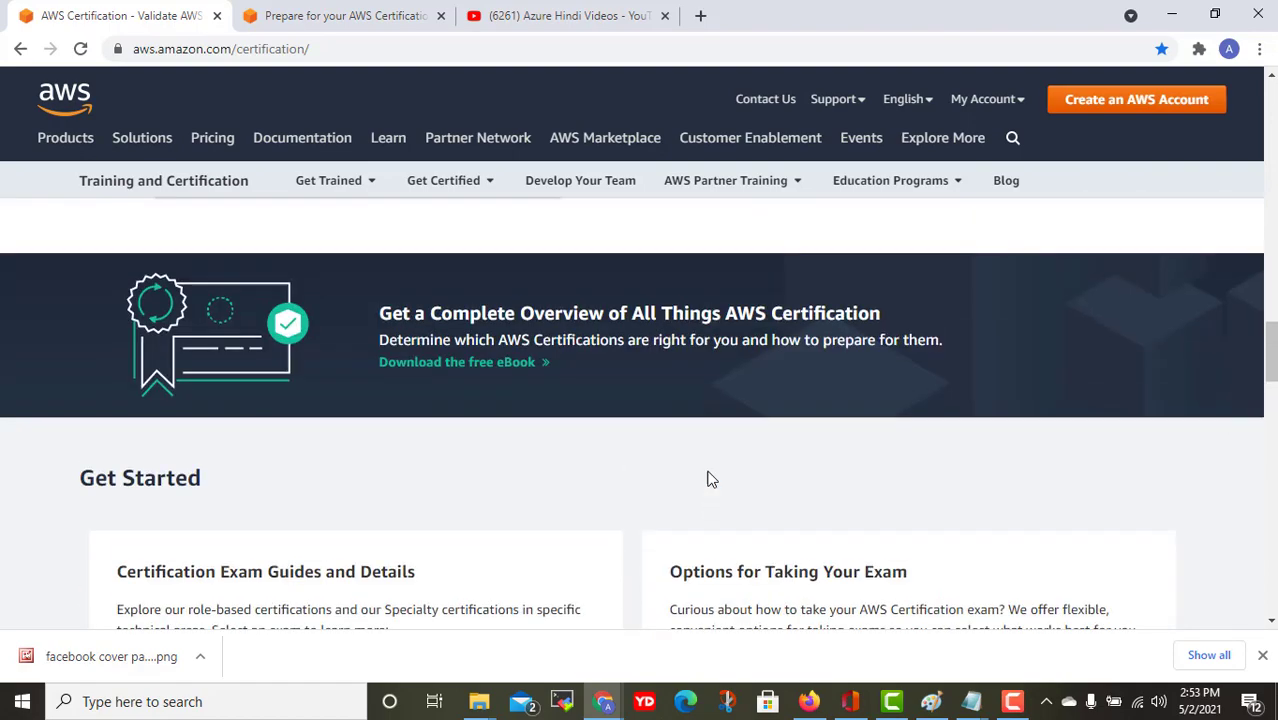
scroll(707, 476, down, 3)
scroll(707, 476, down, 9)
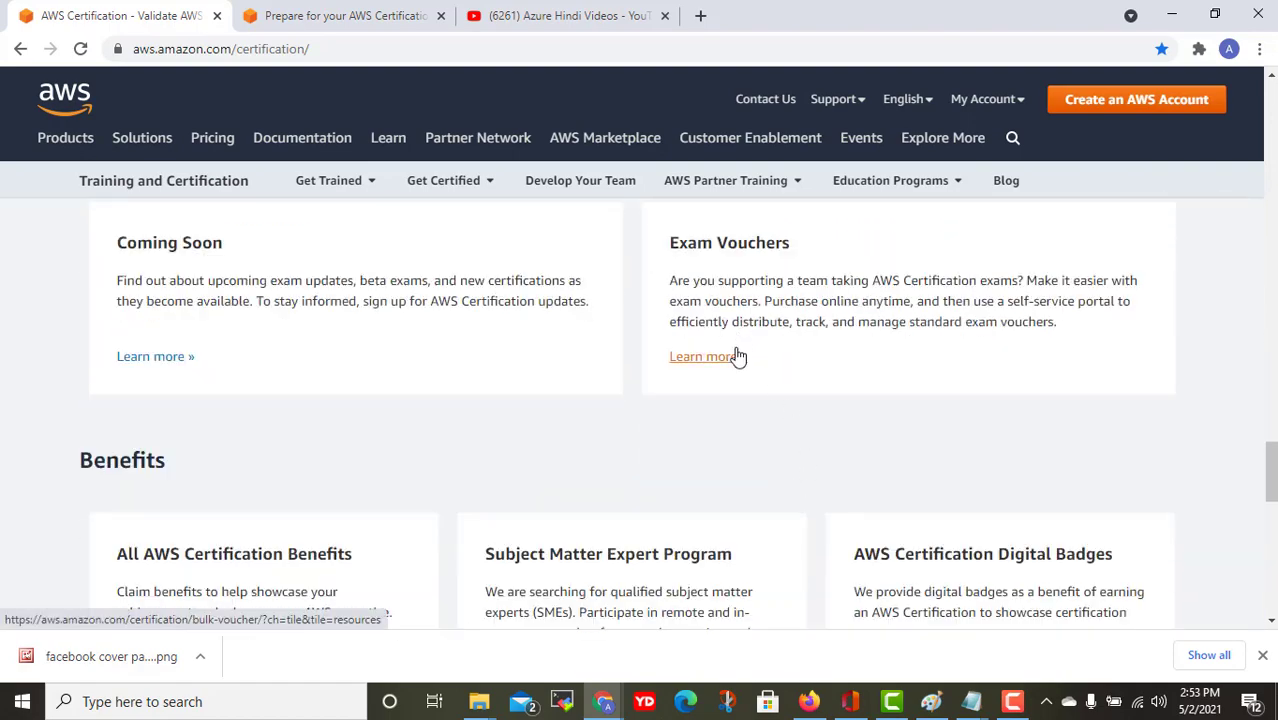
scroll(750, 395, up, 3)
scroll(750, 398, up, 5)
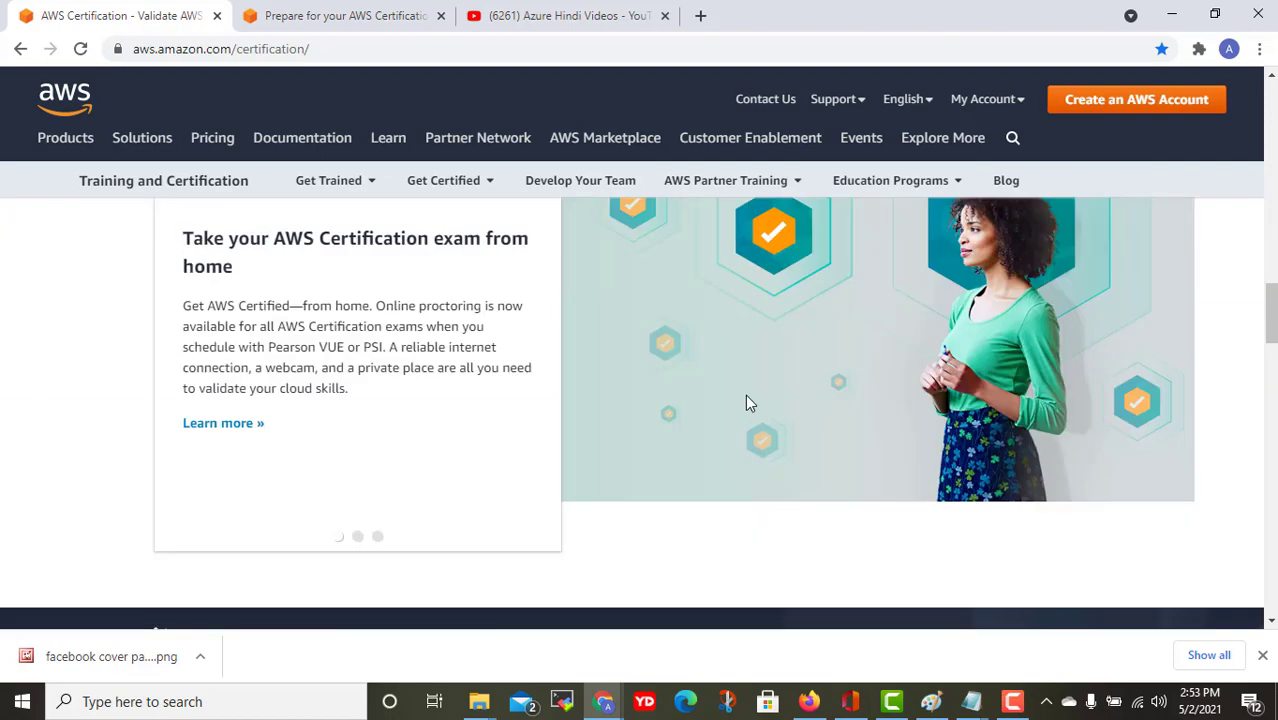
scroll(700, 370, up, 5)
scroll(610, 325, up, 10)
scroll(597, 327, up, 5)
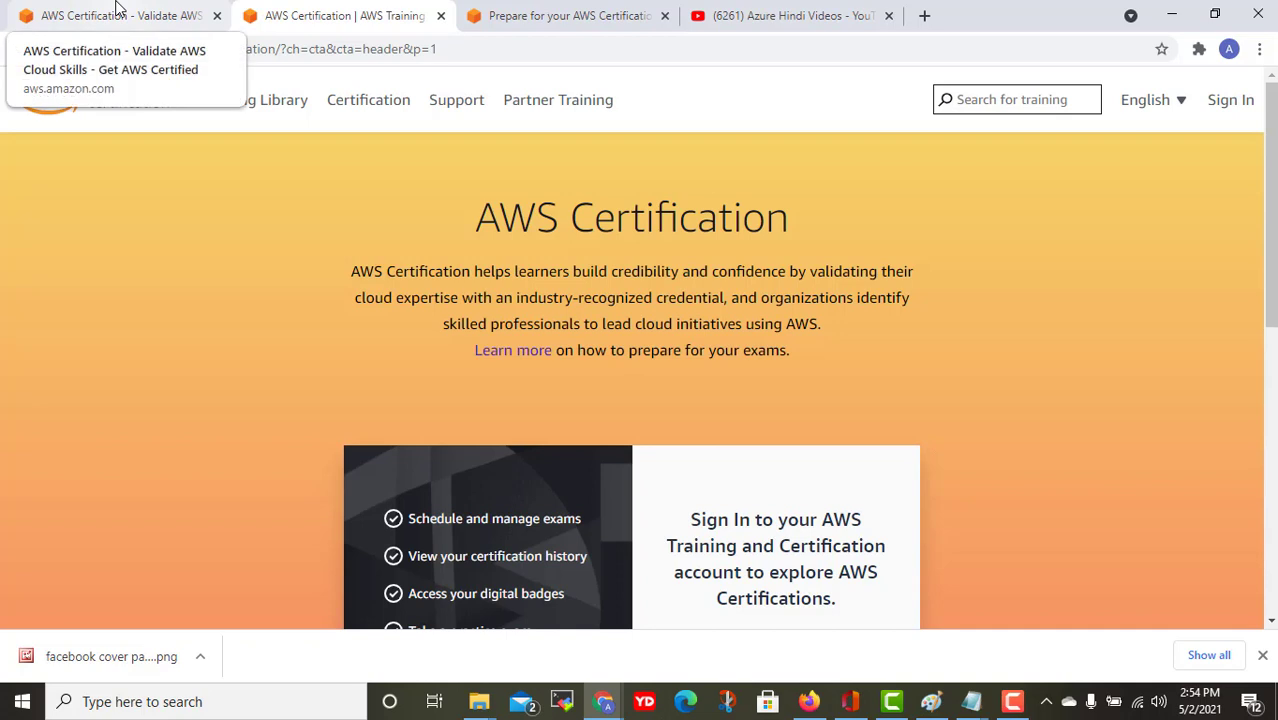
Step: Open Sign In in a new tab and log in with an Amazon account
right_click(1232, 103)
click(1233, 118)
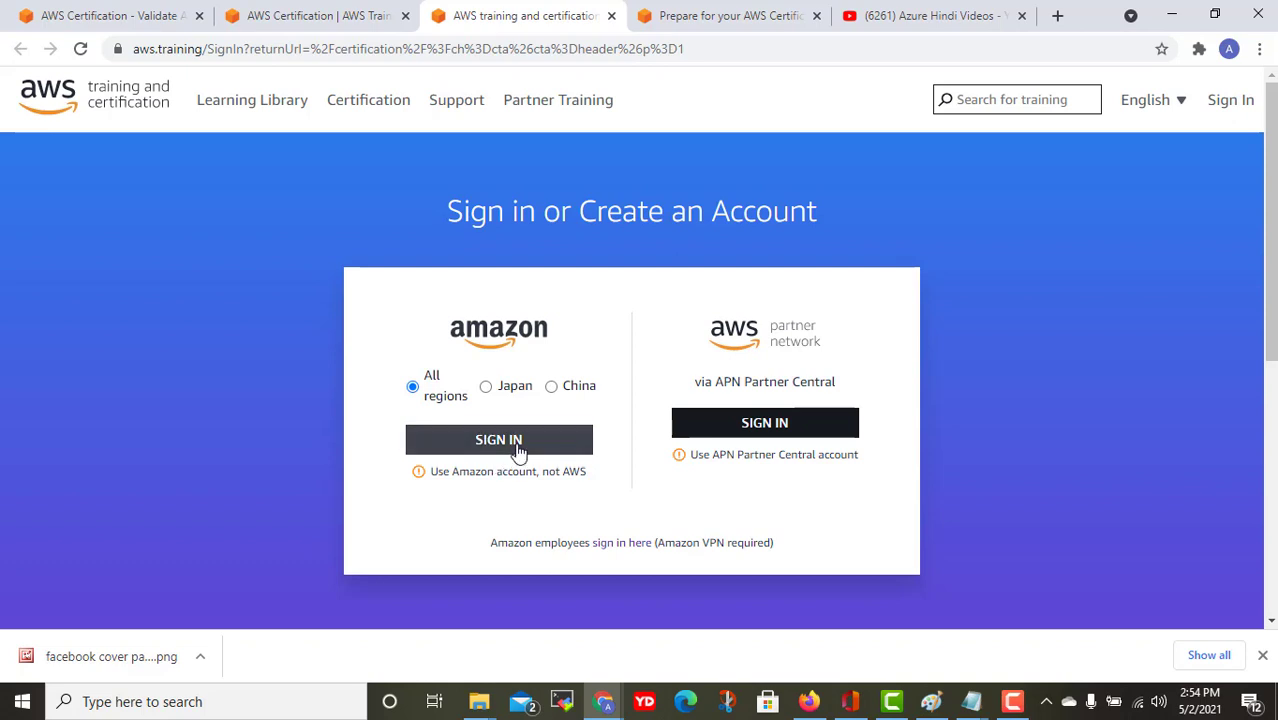
click(517, 450)
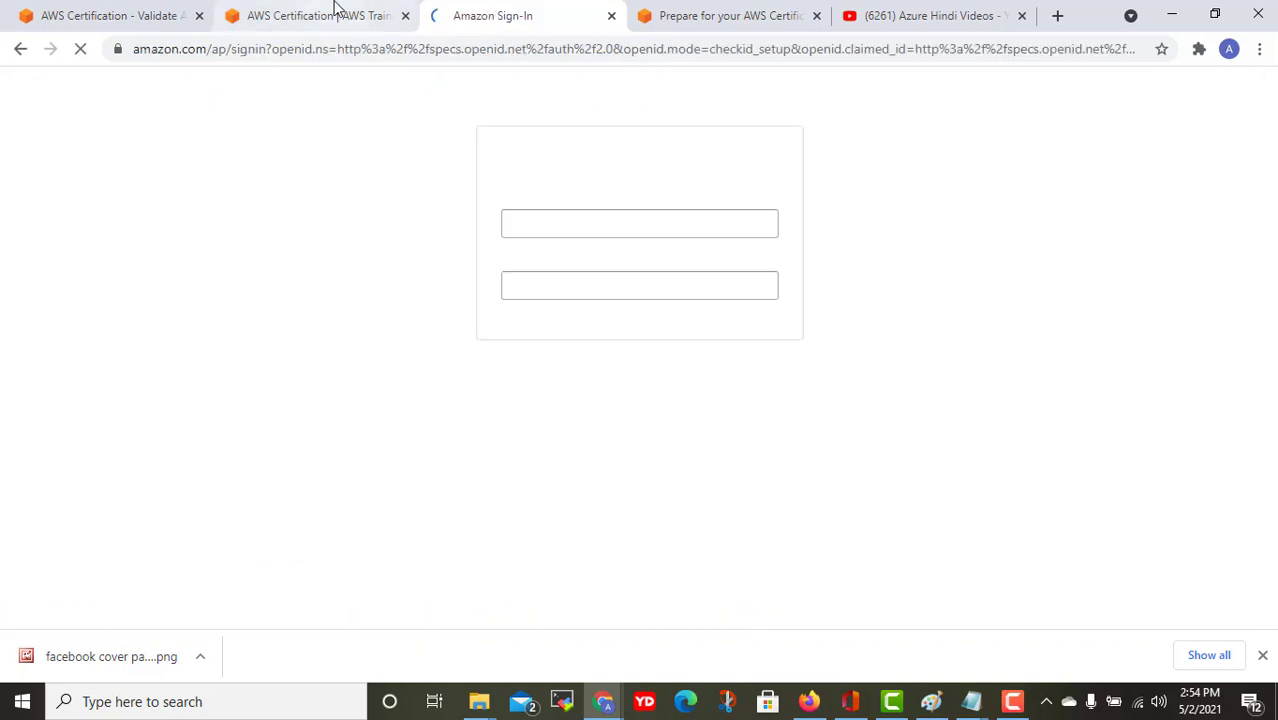
click(337, 12)
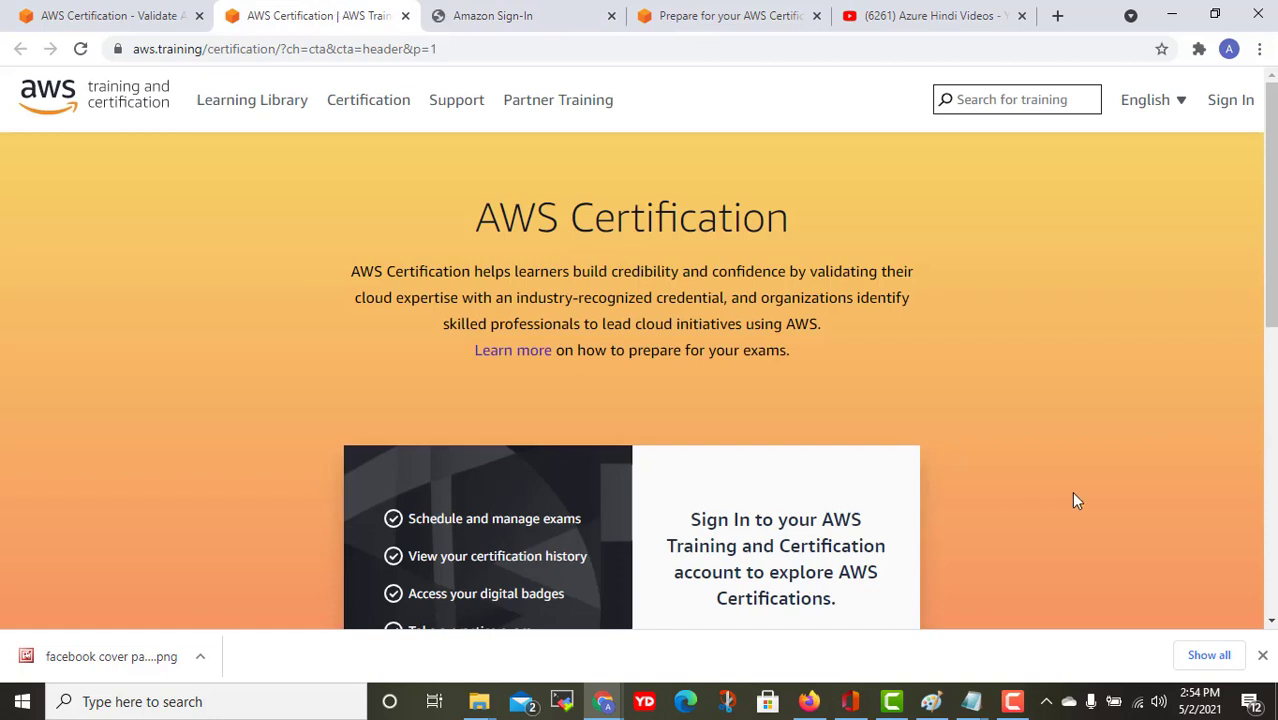
scroll(1090, 470, down, 4)
scroll(1090, 470, up, 2)
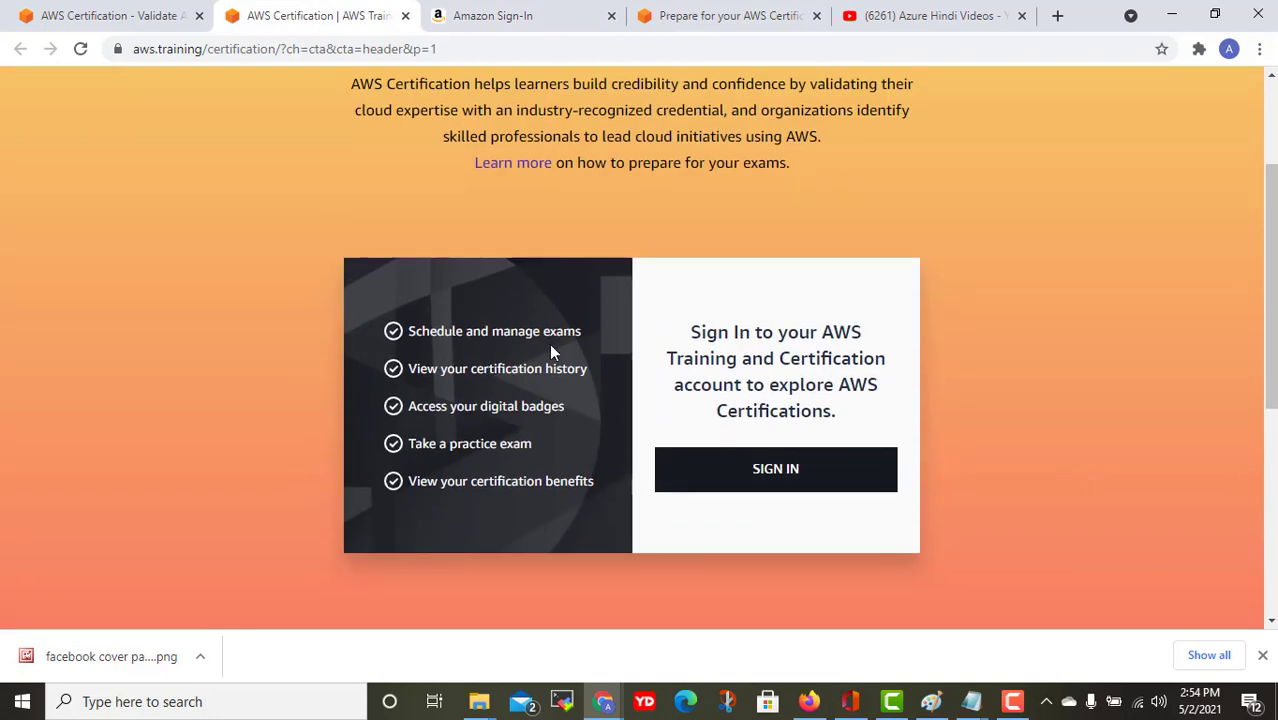
scroll(600, 375, up, 1)
click(500, 15)
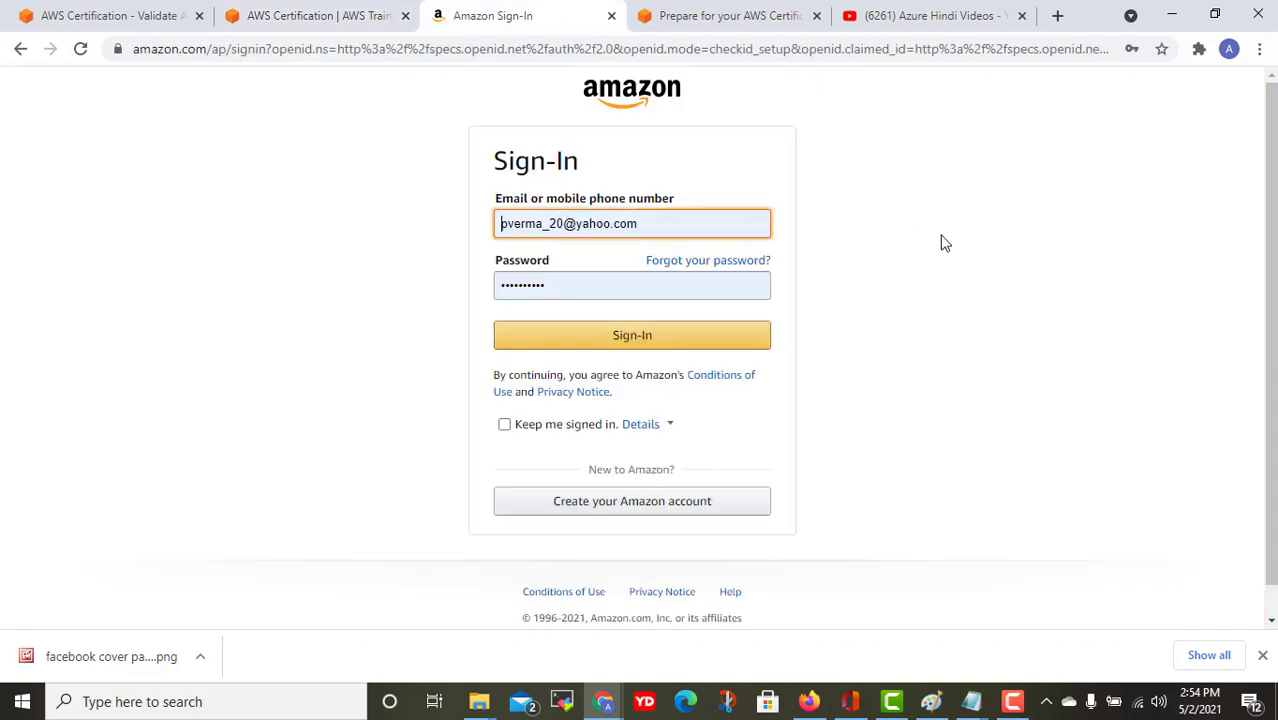
click(605, 340)
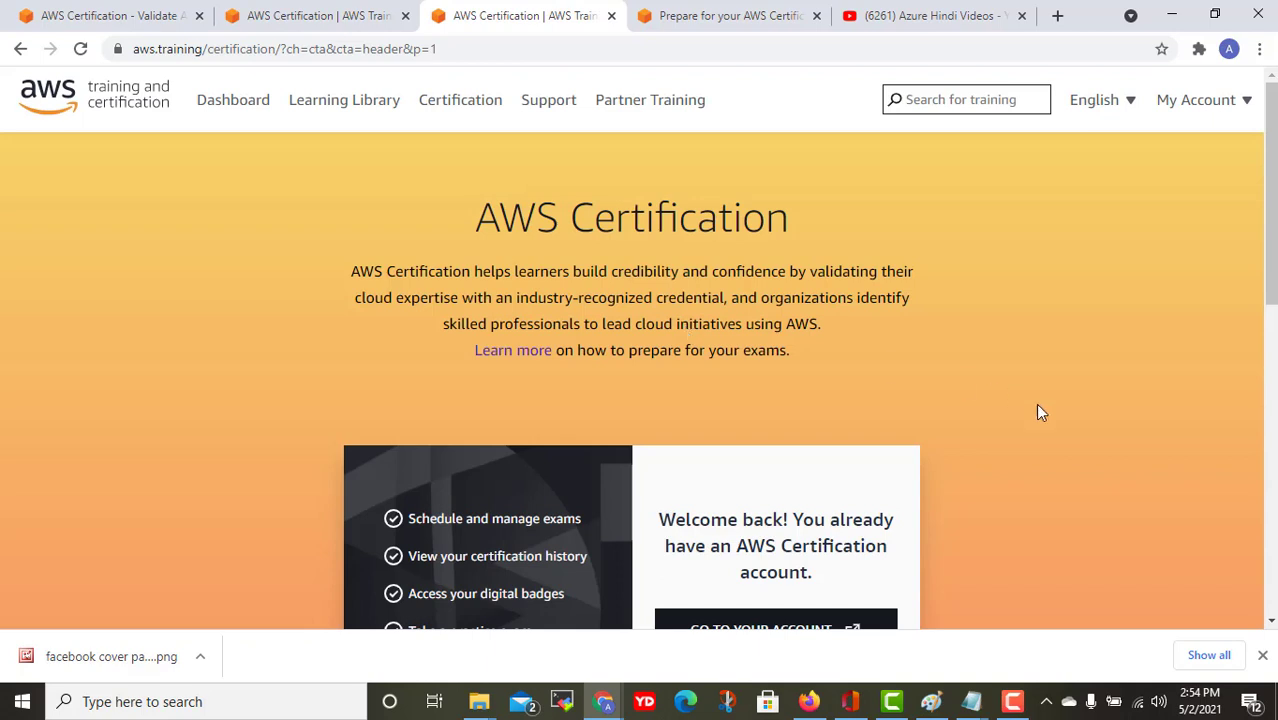
Step: Browse the courses on the AWS Training home page
scroll(1069, 439, down, 2)
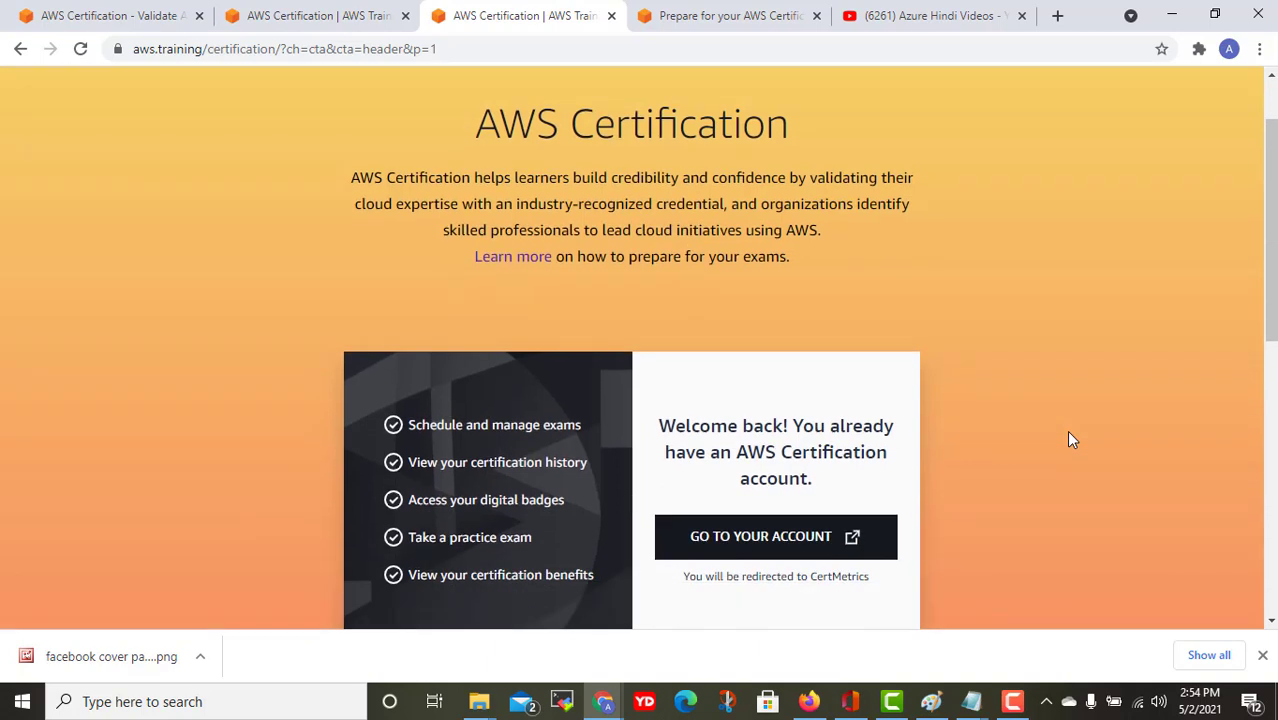
scroll(1069, 440, up, 2)
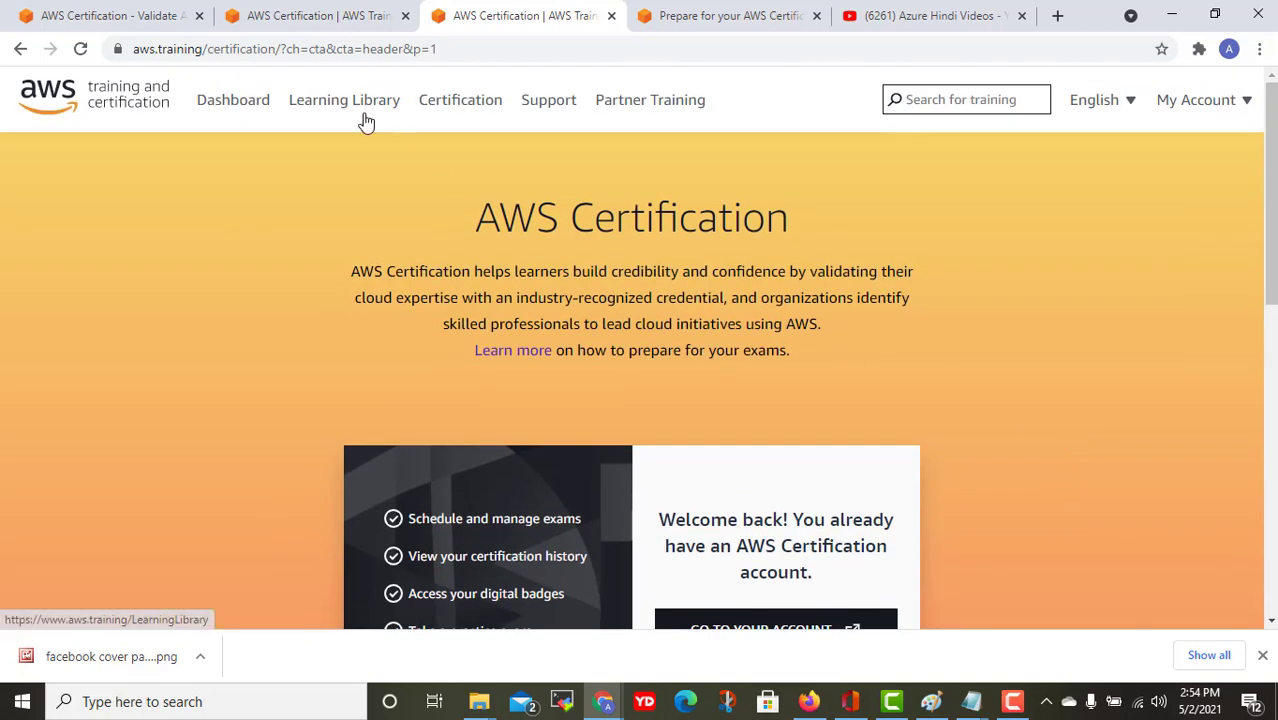
click(240, 106)
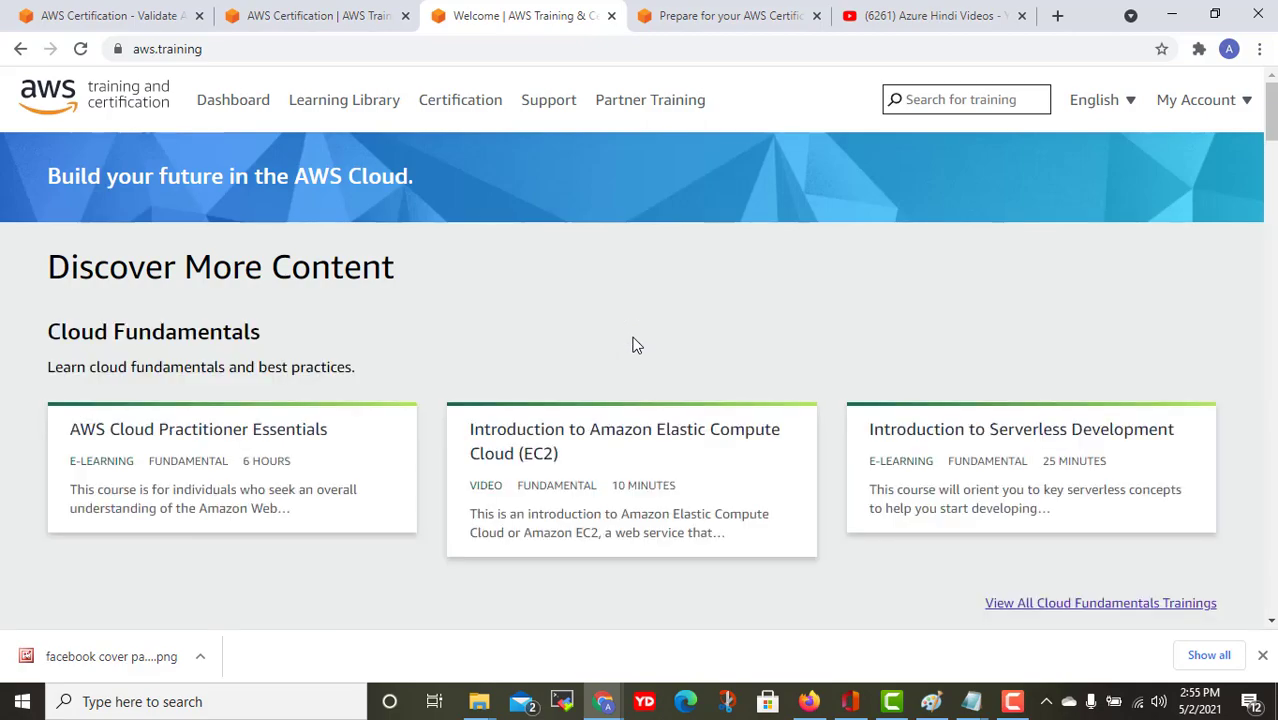
scroll(633, 343, down, 1)
scroll(633, 343, down, 4)
scroll(665, 394, down, 3)
scroll(672, 395, down, 2)
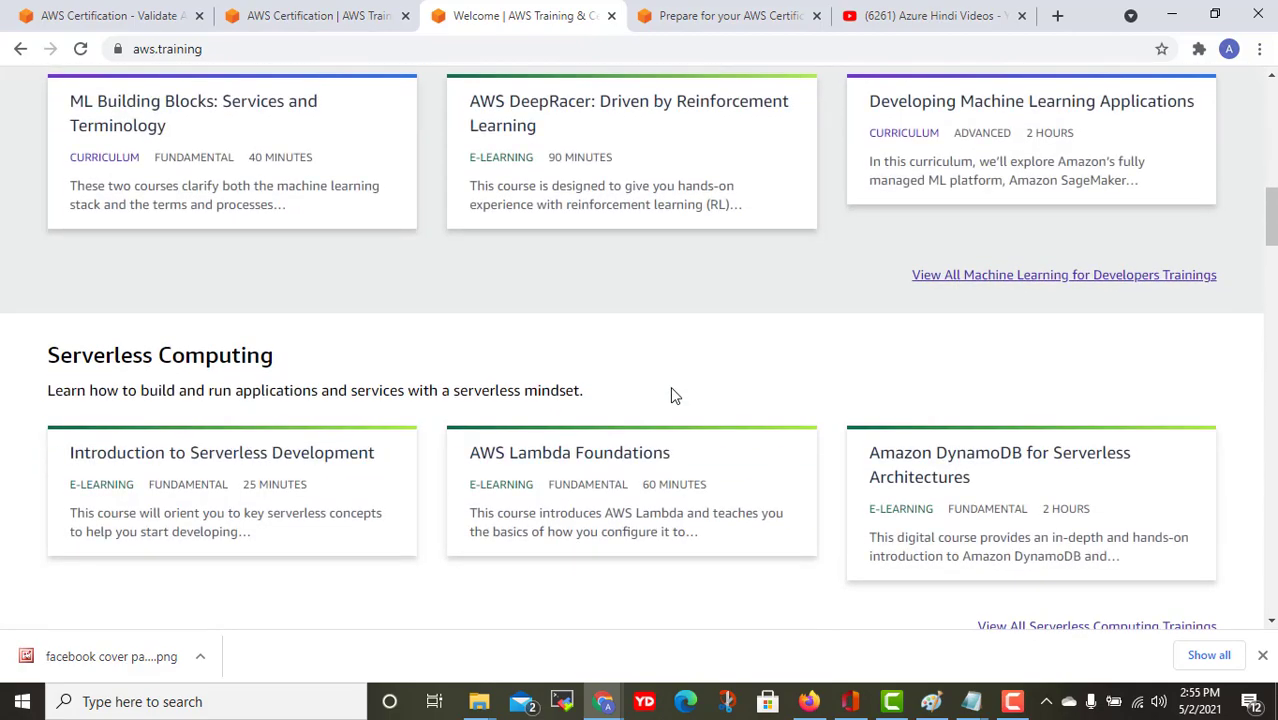
scroll(665, 390, up, 6)
scroll(490, 321, up, 5)
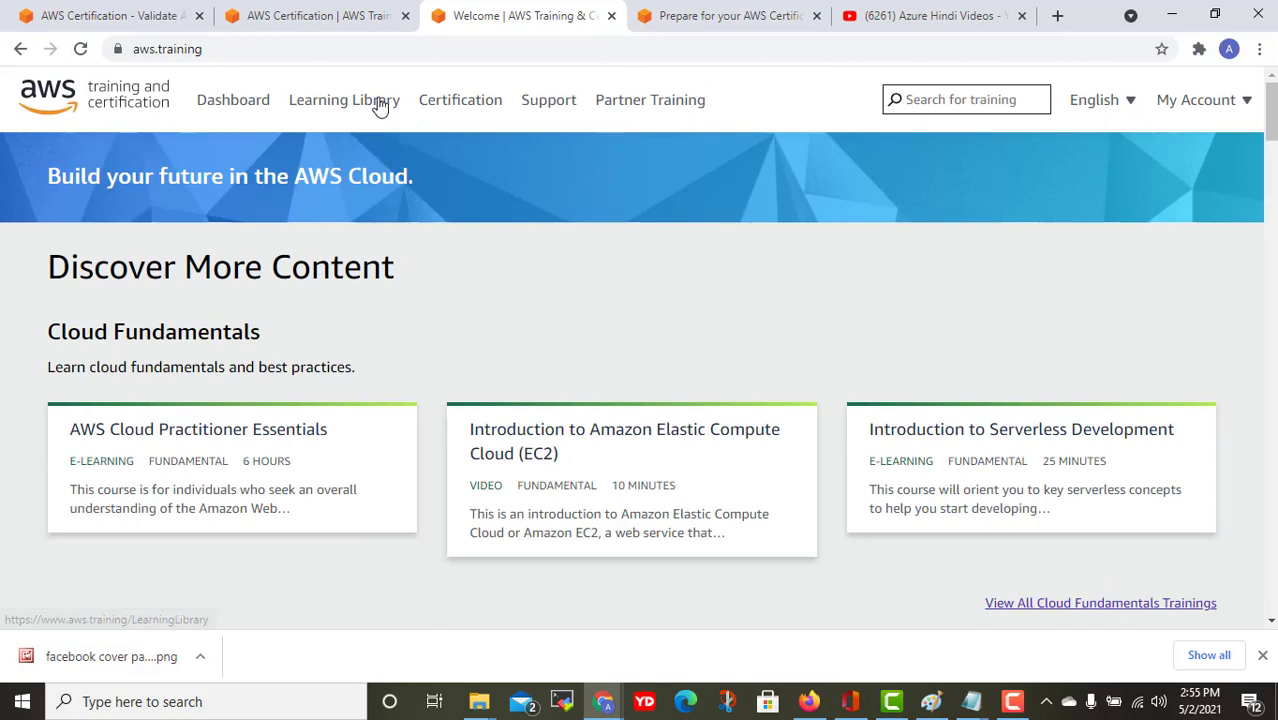
Step: Return to the Certification page and go to the CertMetrics certification account
click(485, 108)
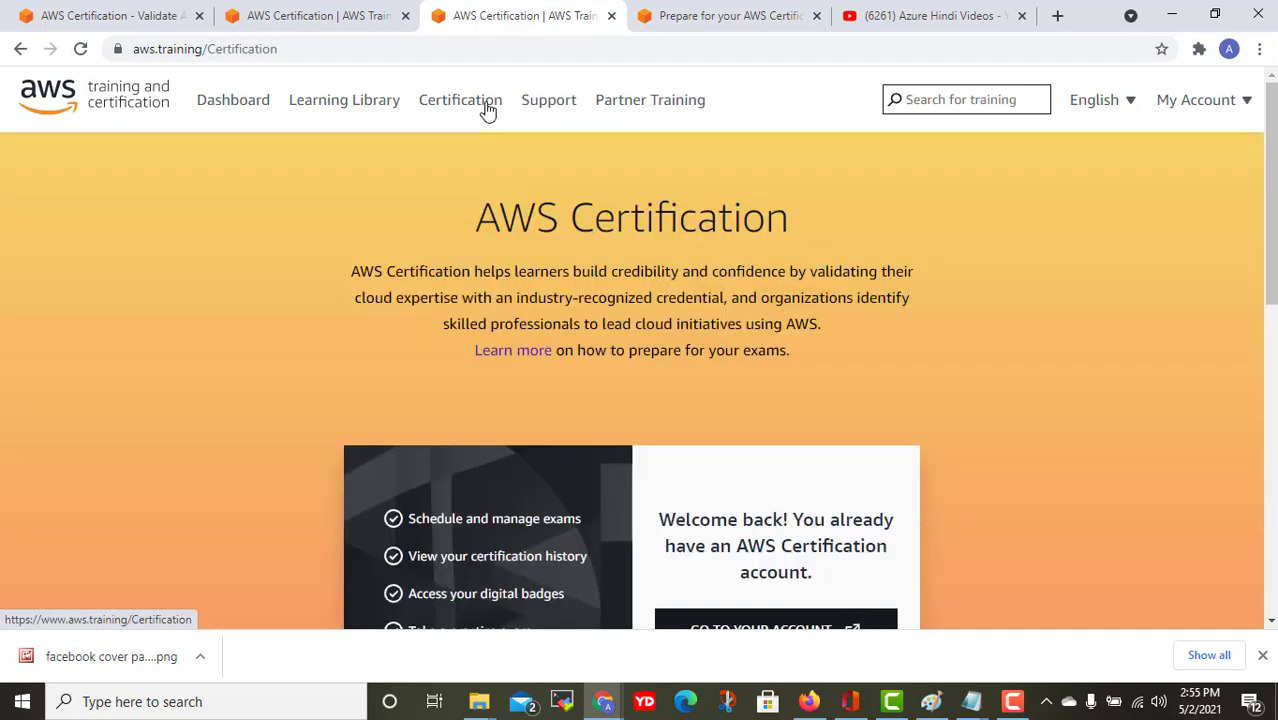
scroll(968, 478, down, 1)
scroll(968, 478, down, 3)
click(745, 258)
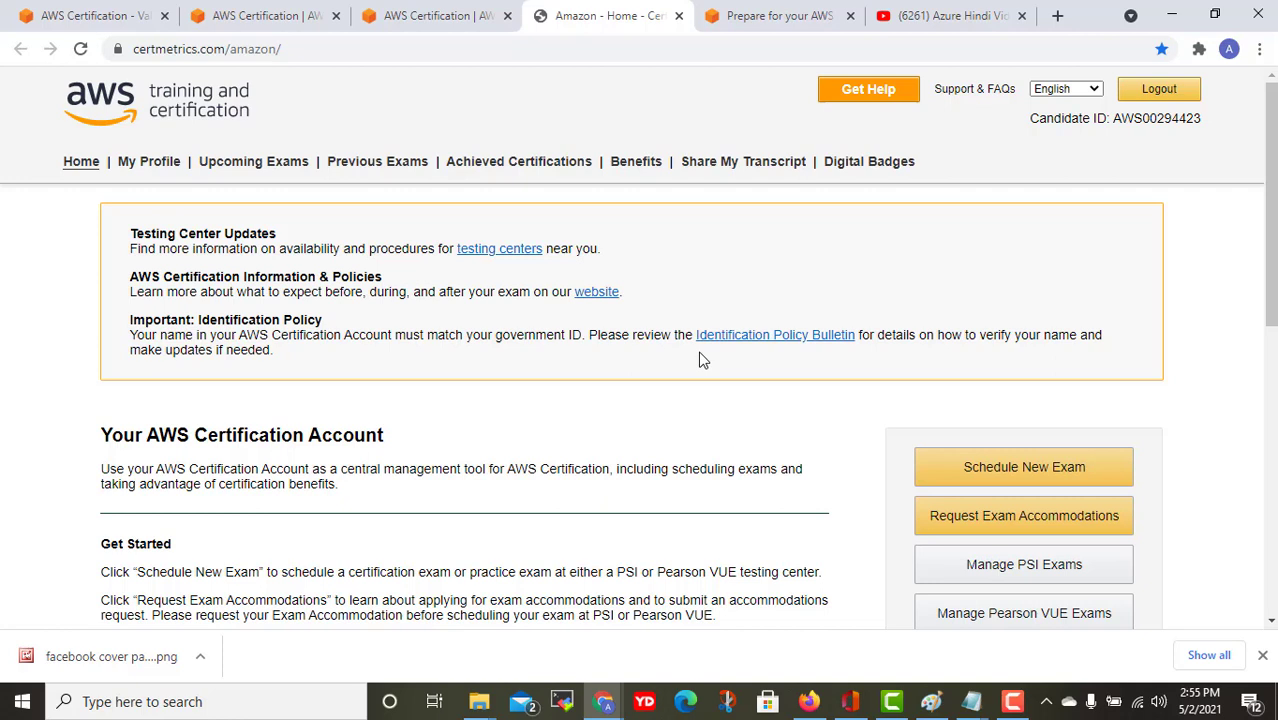
Step: Open Schedule New Exam and highlight the Solutions Architect – Professional row in Eligible Exams
click(1027, 473)
scroll(1024, 471, down, 3)
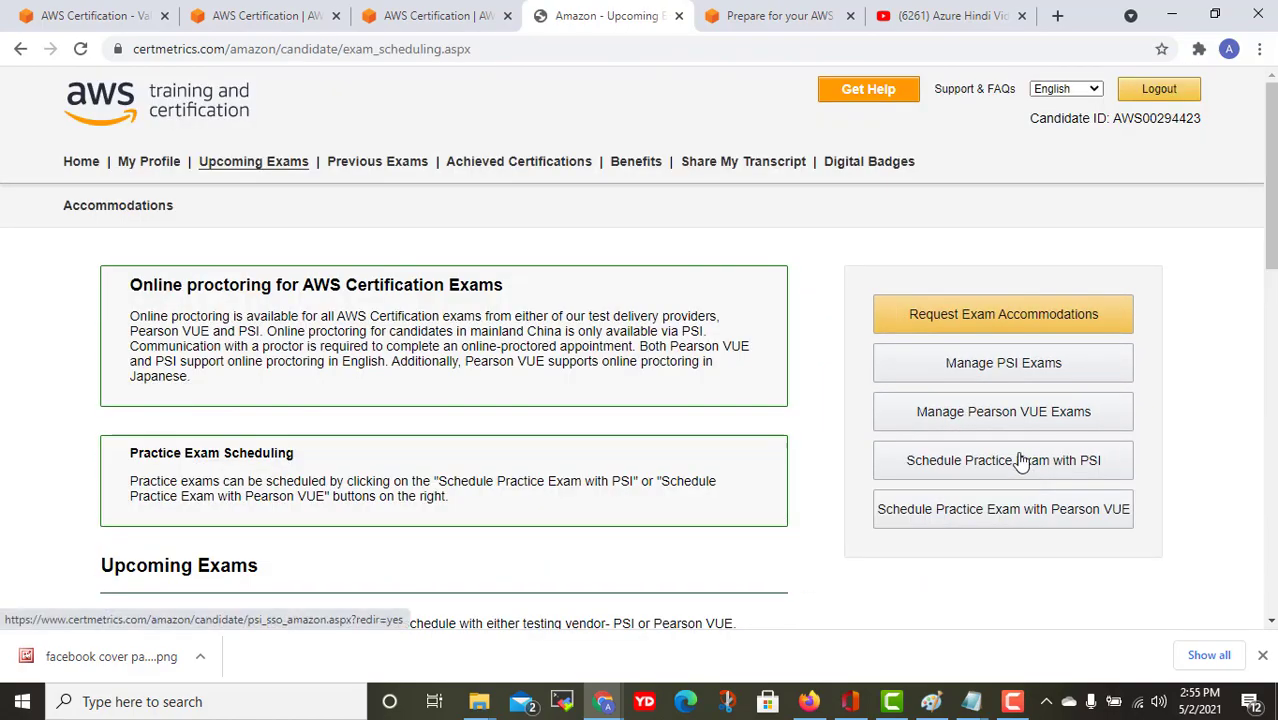
scroll(481, 328, down, 4)
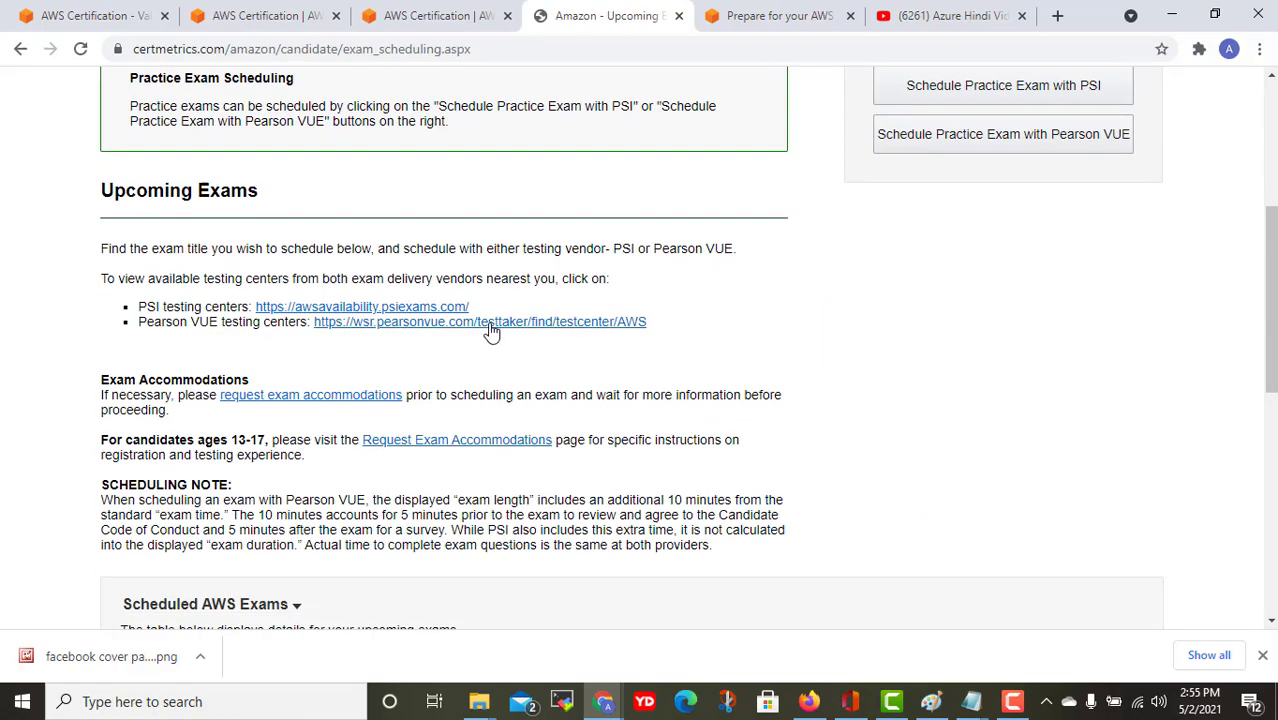
scroll(500, 335, down, 4)
scroll(521, 347, down, 3)
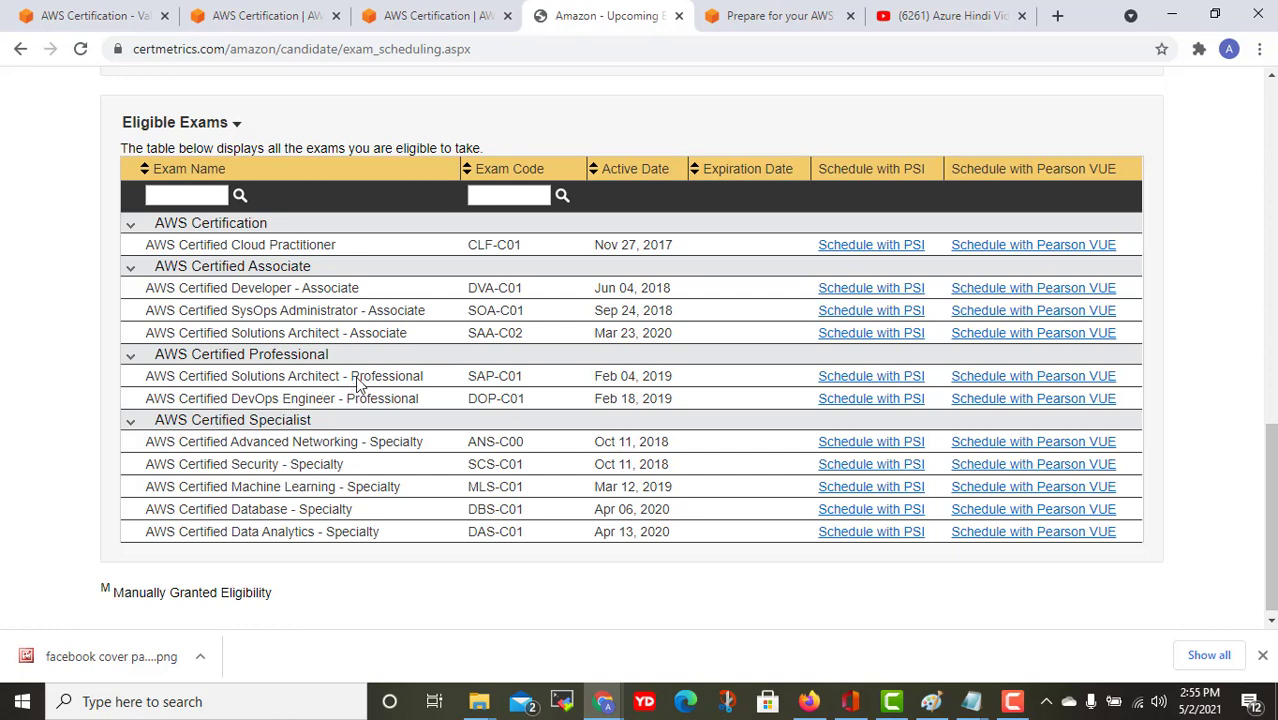
drag(357, 381, 441, 385)
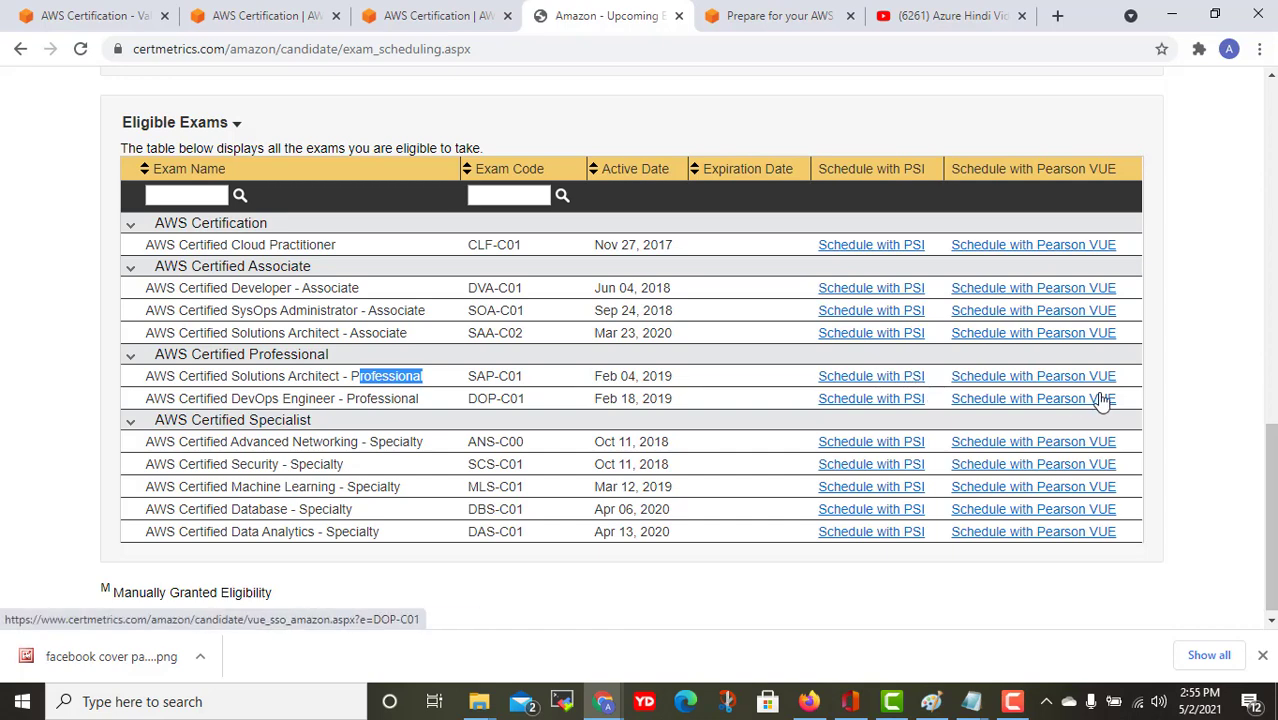
Step: Schedule Solutions Architect – Professional with PSI, accept cookies, and check its 180-minute duration
click(870, 378)
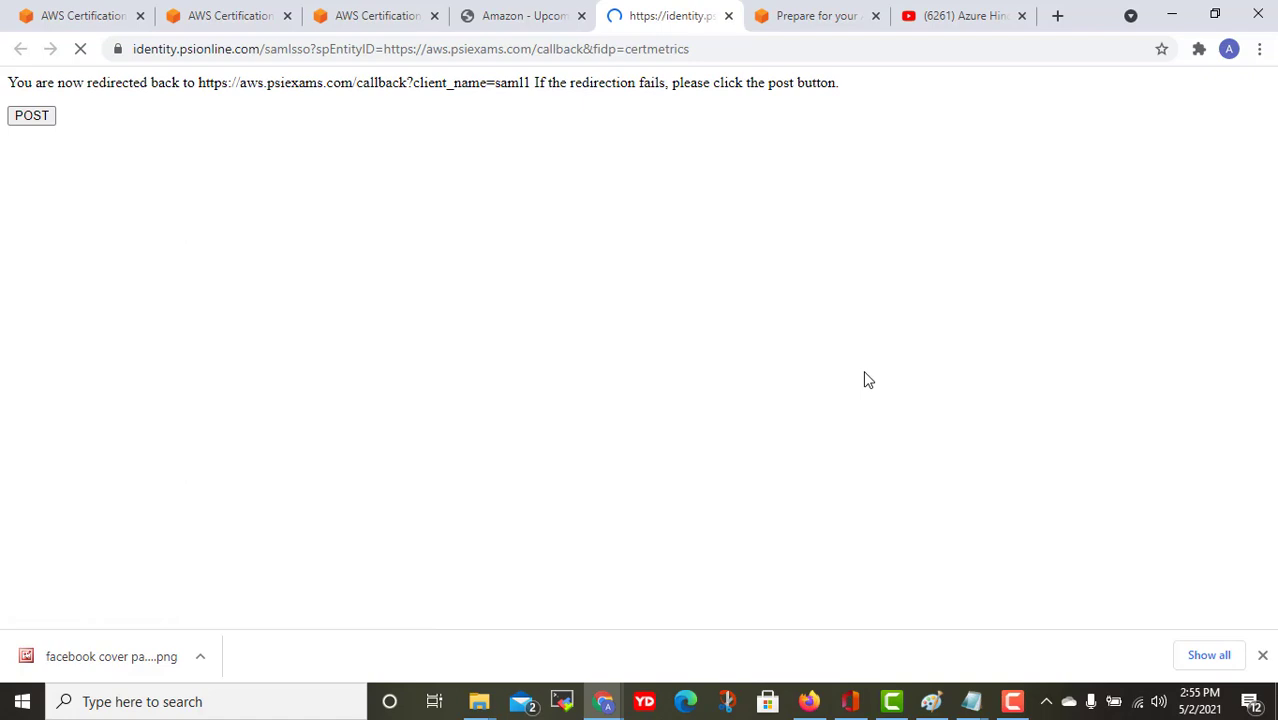
click(33, 121)
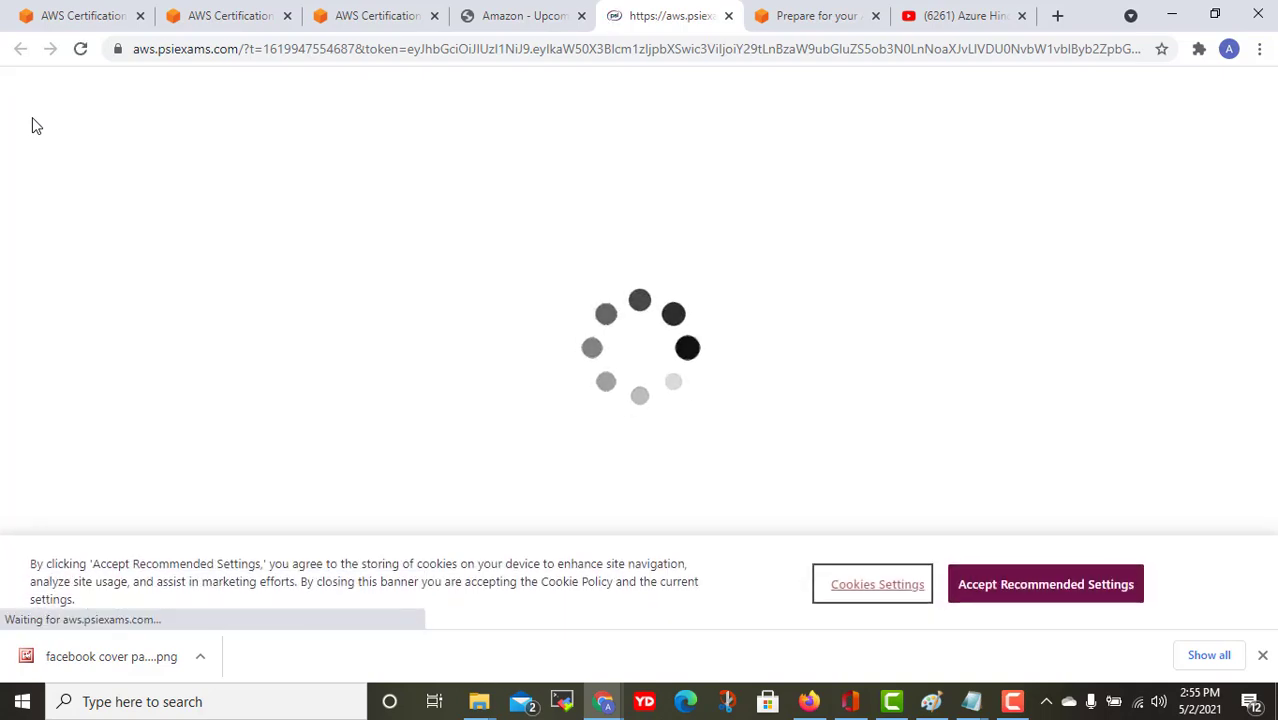
click(1066, 600)
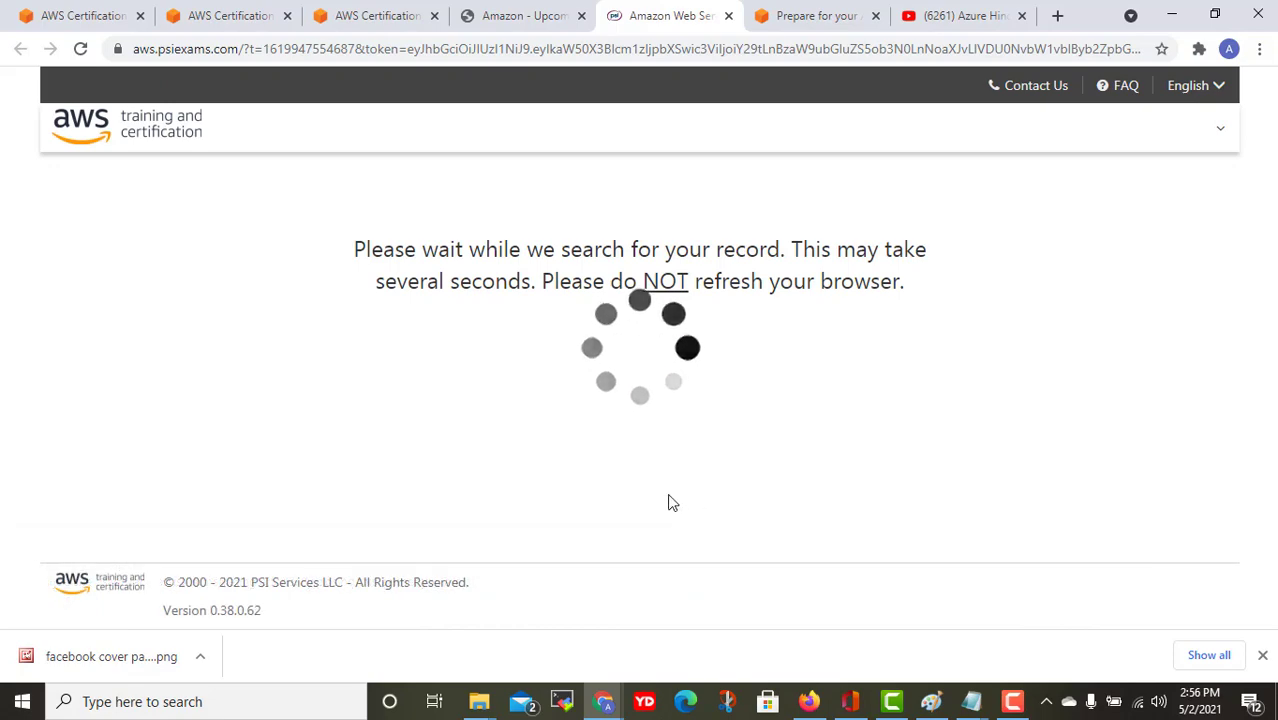
scroll(420, 447, down, 3)
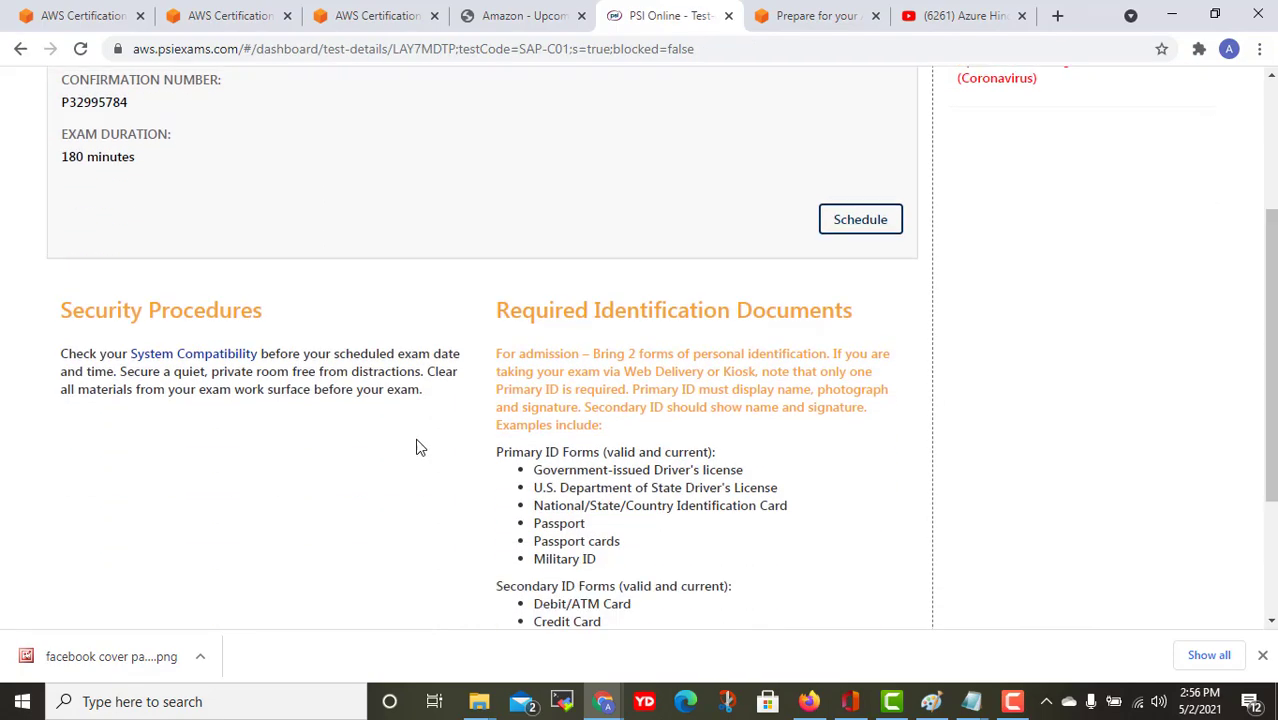
scroll(467, 401, up, 3)
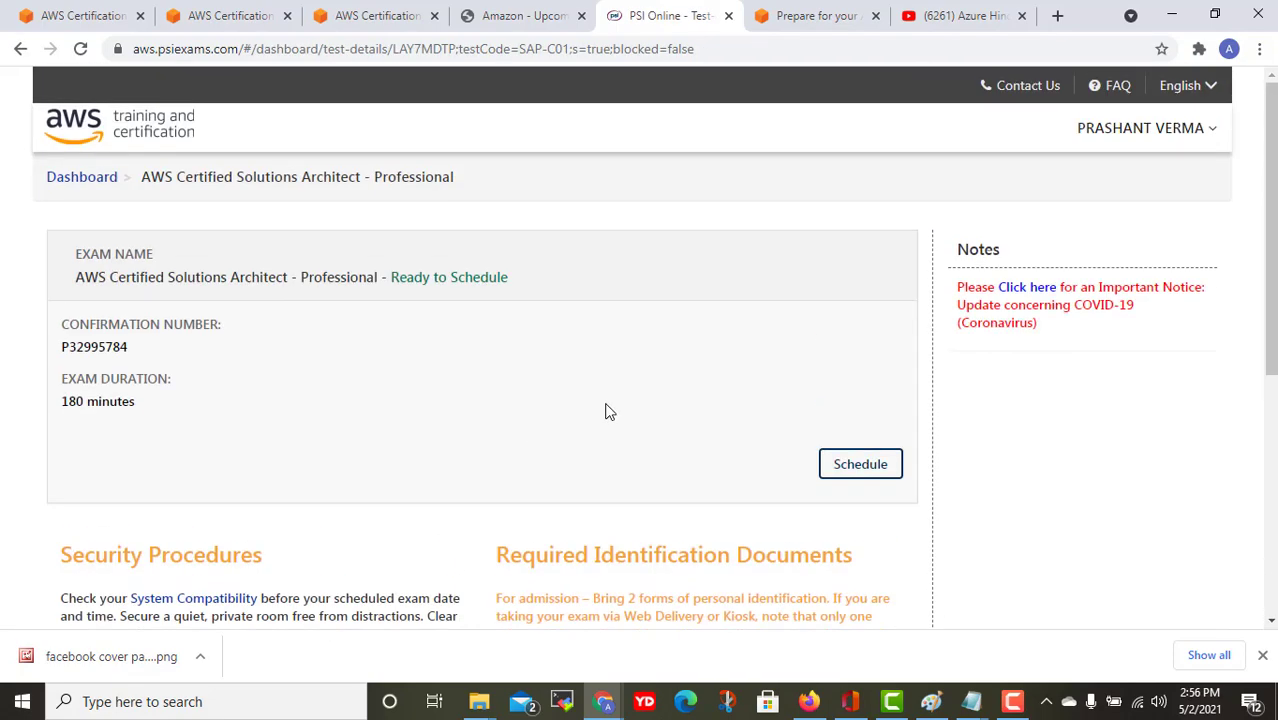
drag(76, 401, 133, 401)
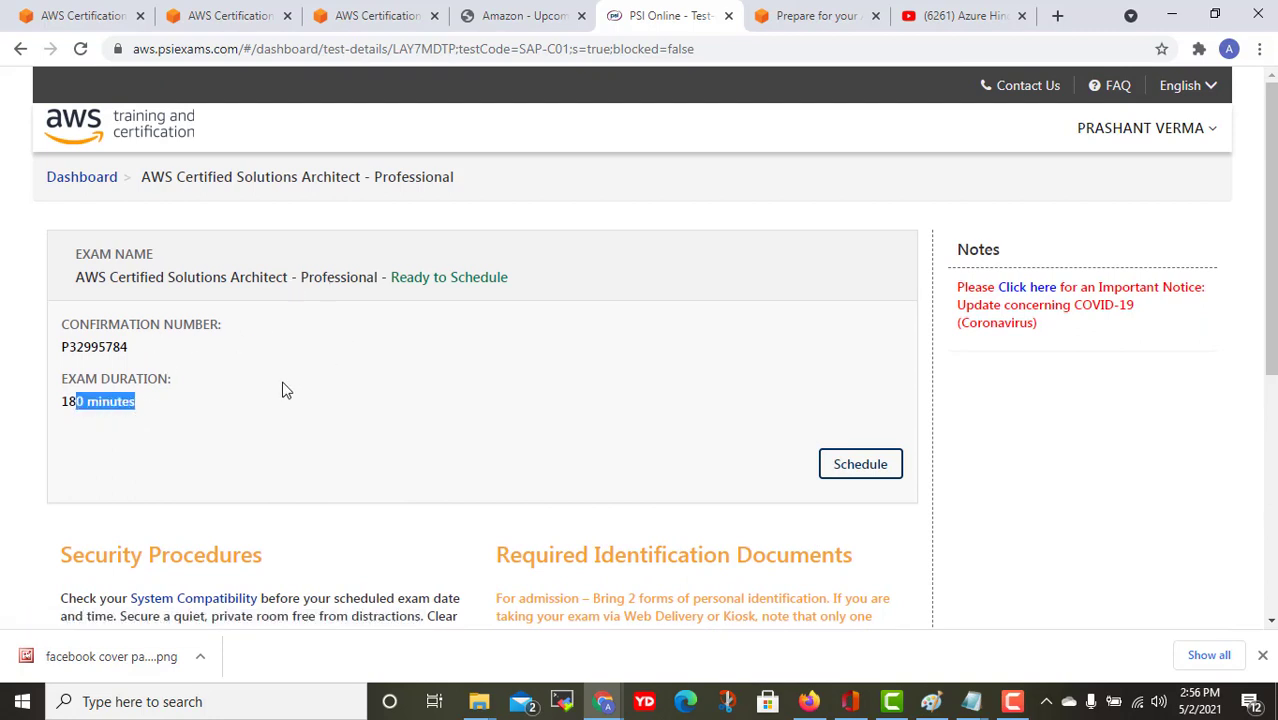
Step: Confirm the Solutions Architect – Professional exam and continue with Test Center delivery
click(860, 474)
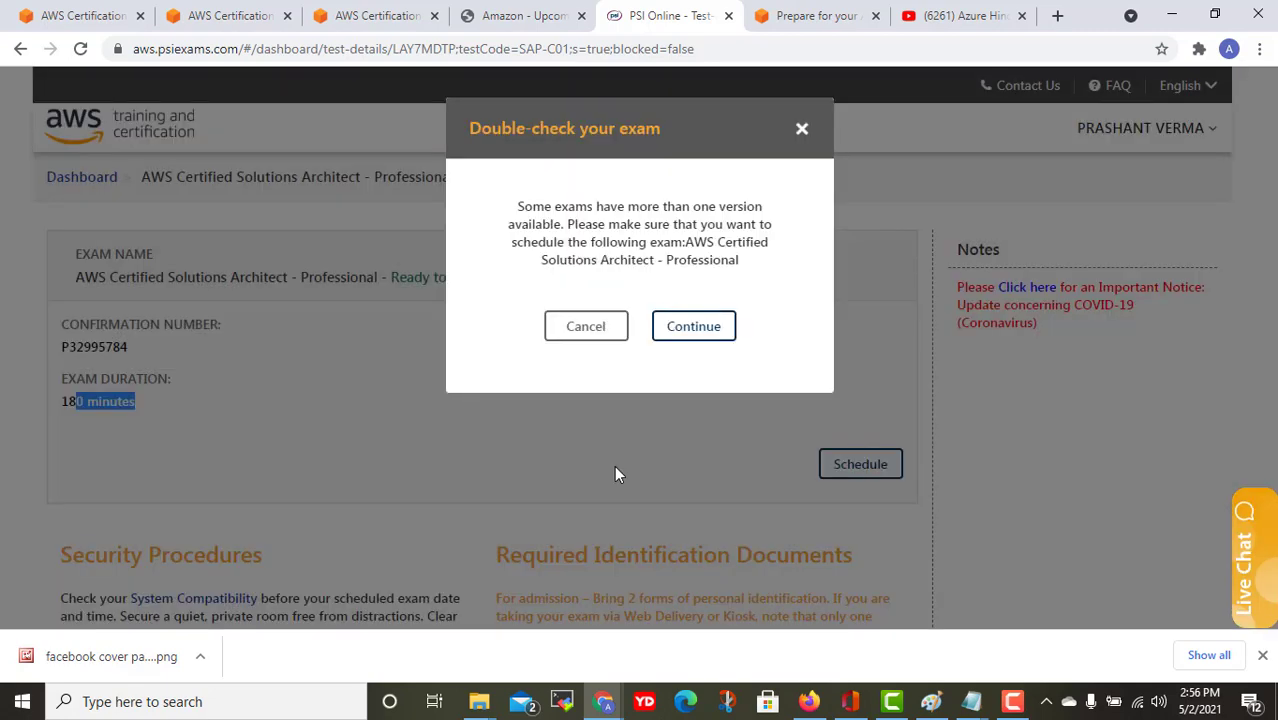
click(666, 322)
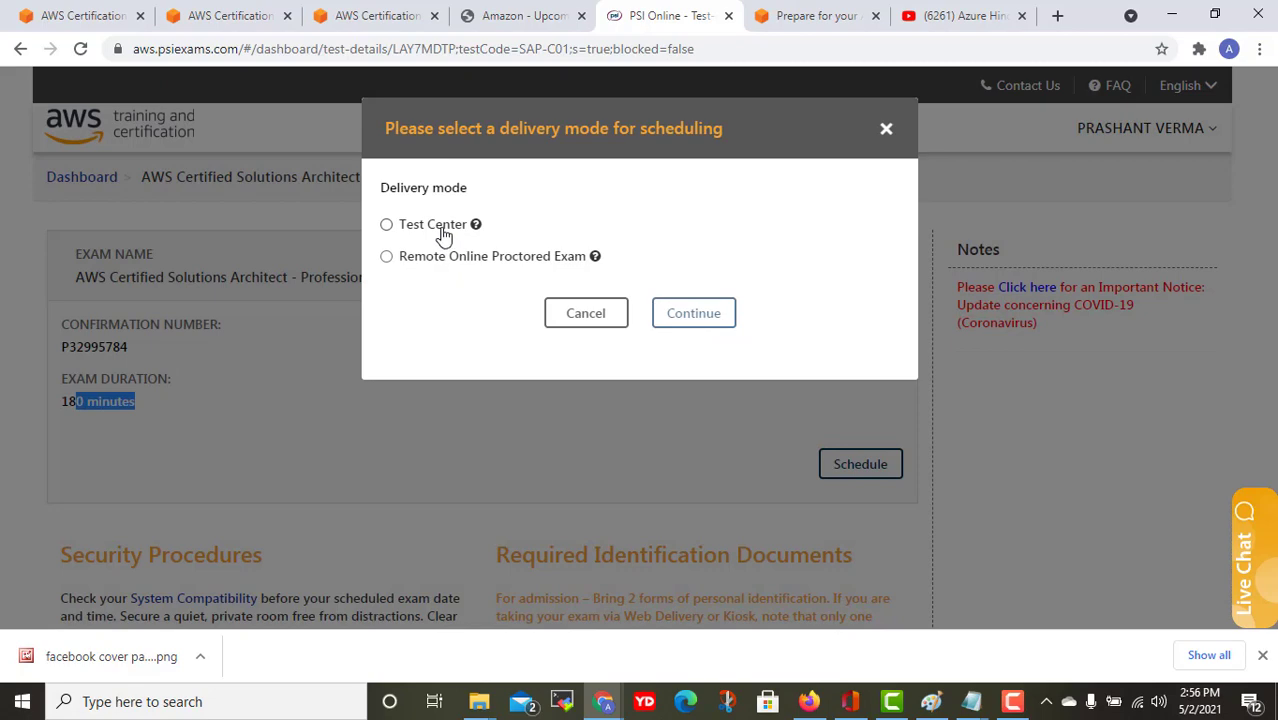
click(460, 264)
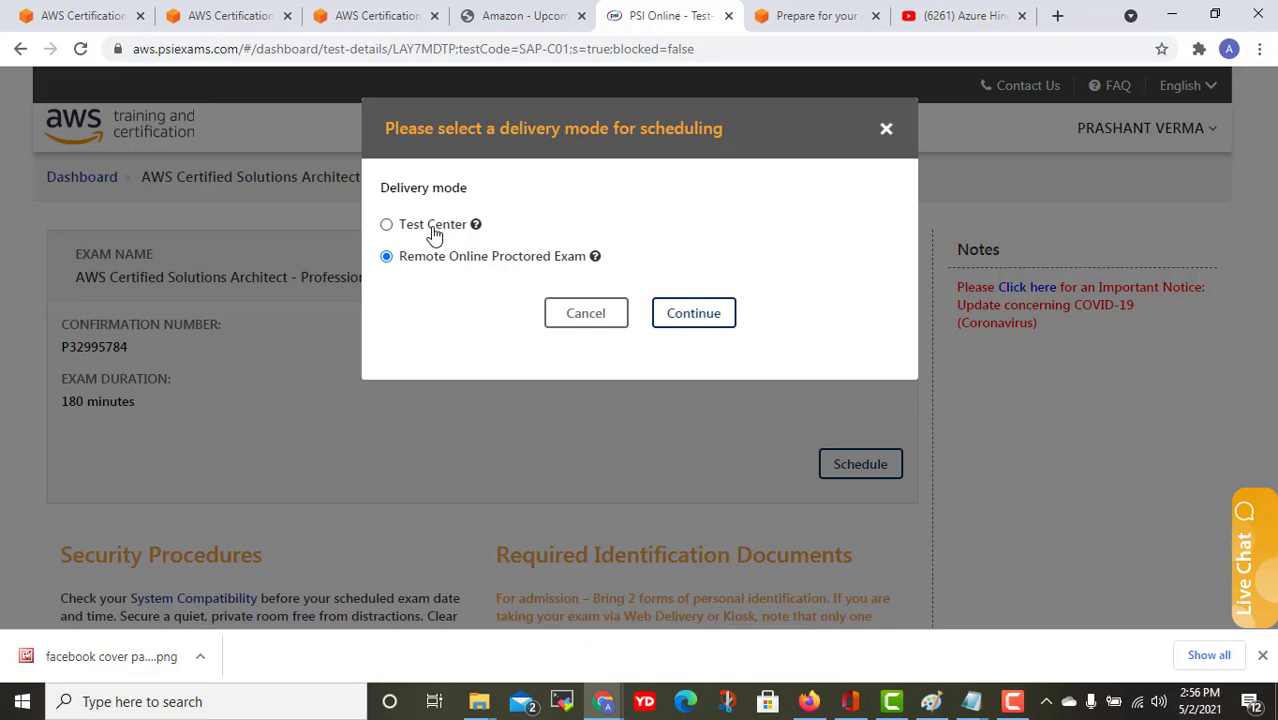
click(724, 320)
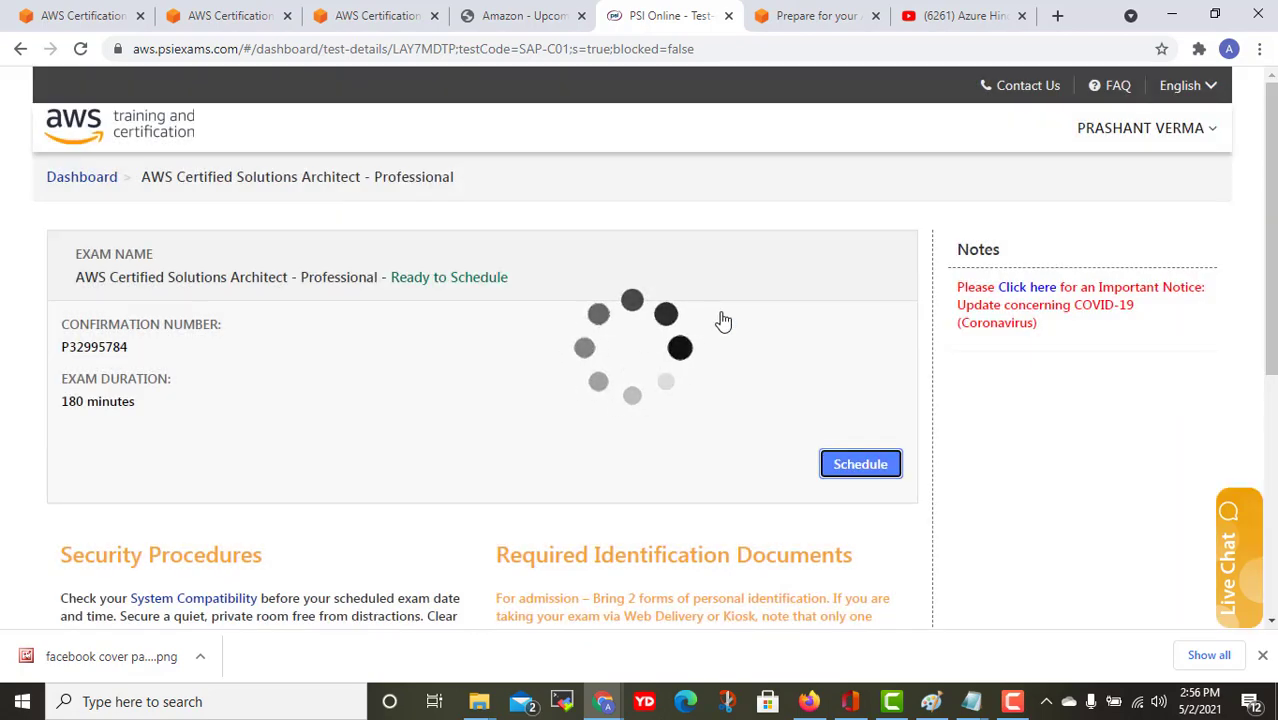
Step: Choose English as the exam language and allow the site to use your location
click(776, 375)
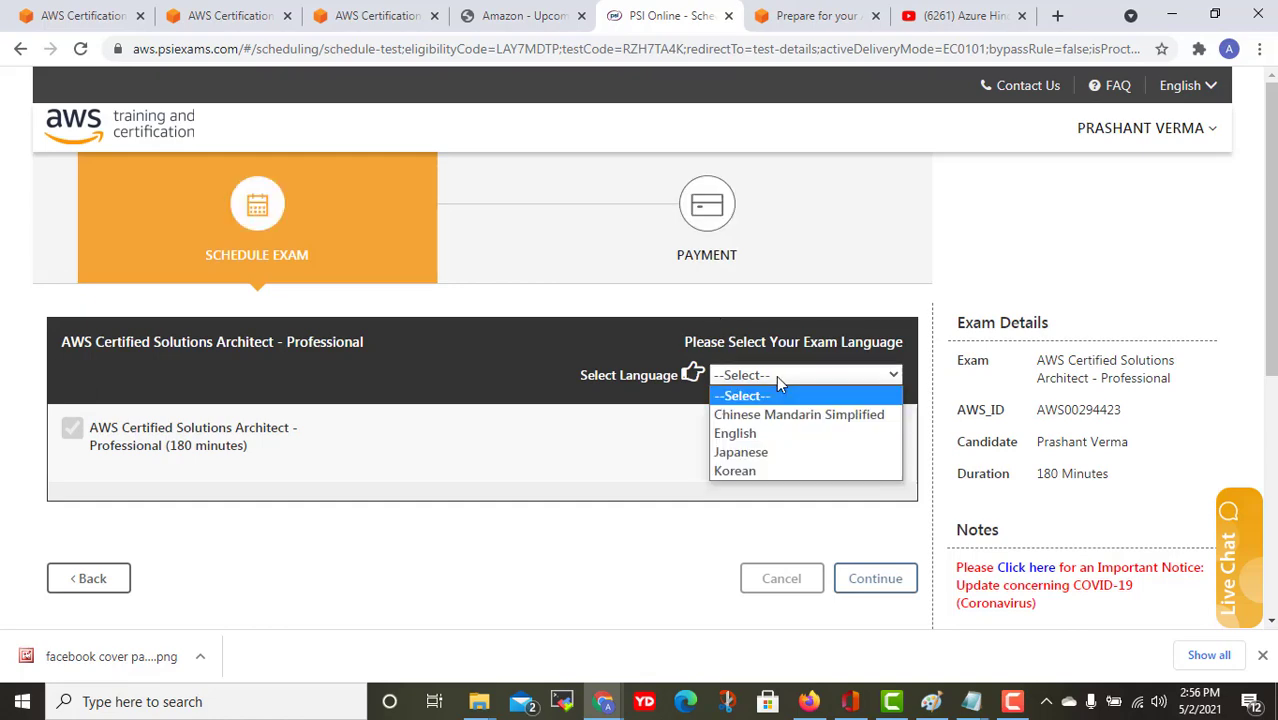
click(760, 437)
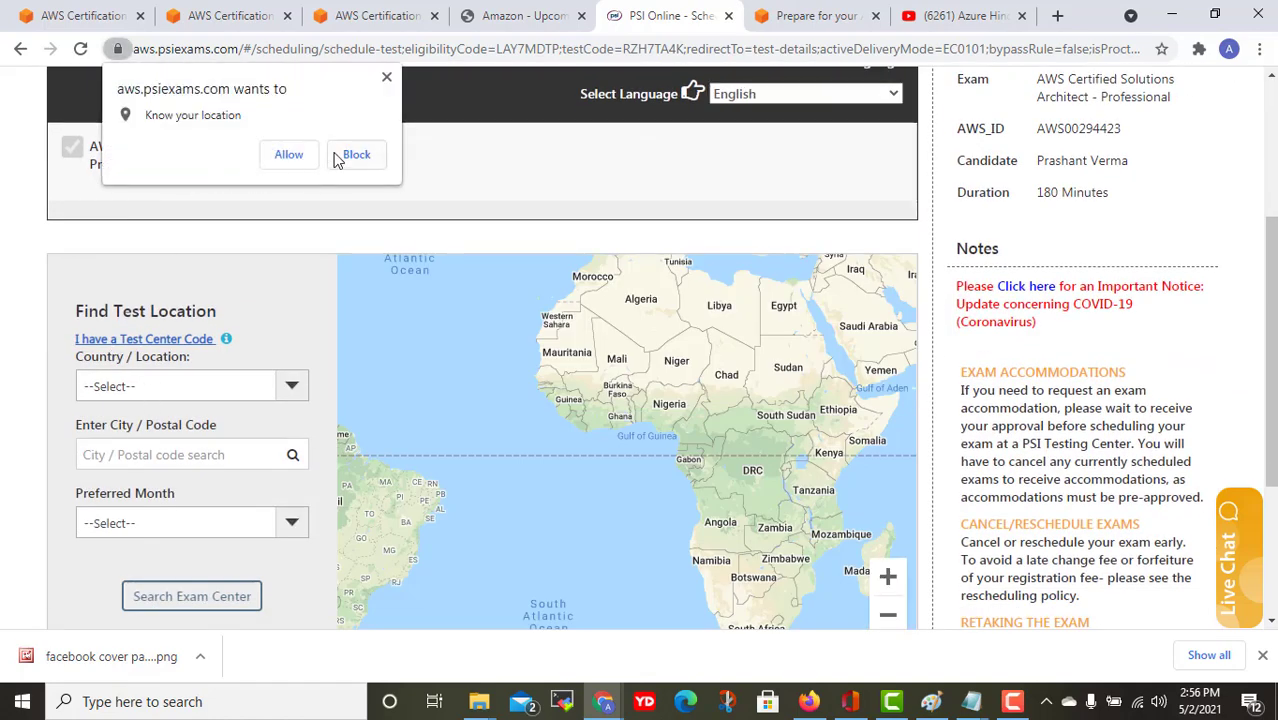
click(288, 154)
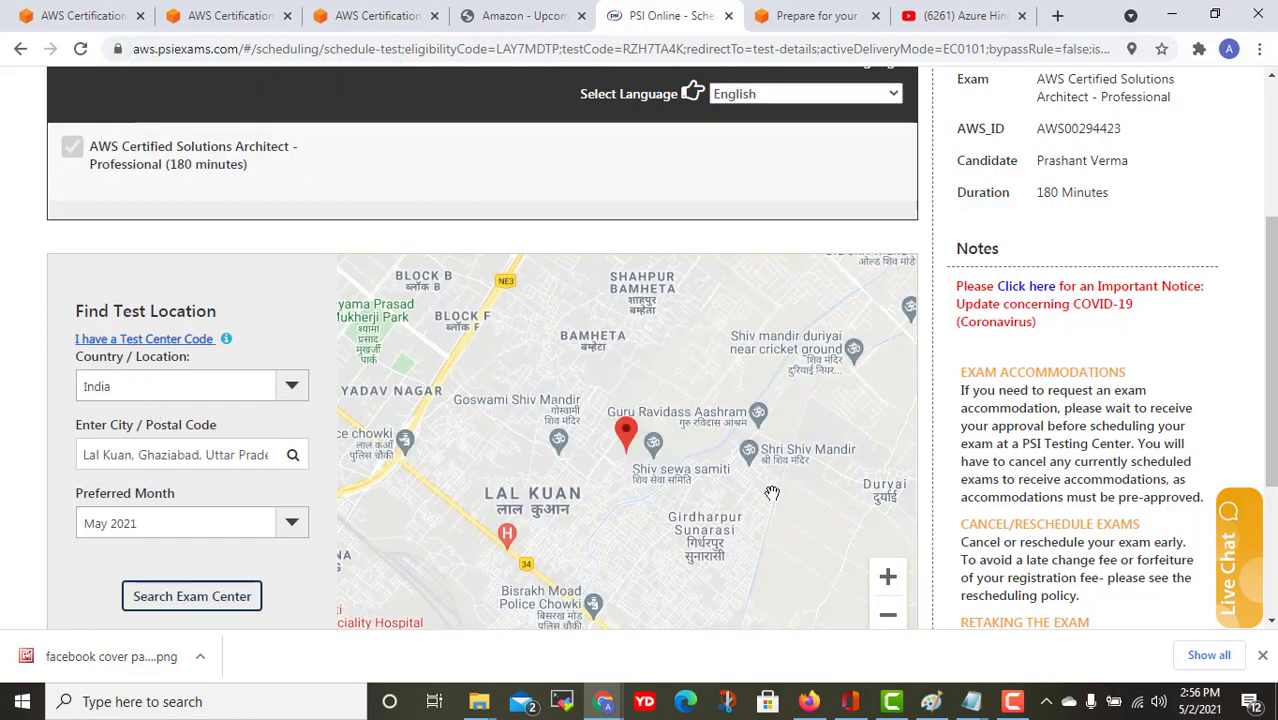
scroll(772, 493, down, 1)
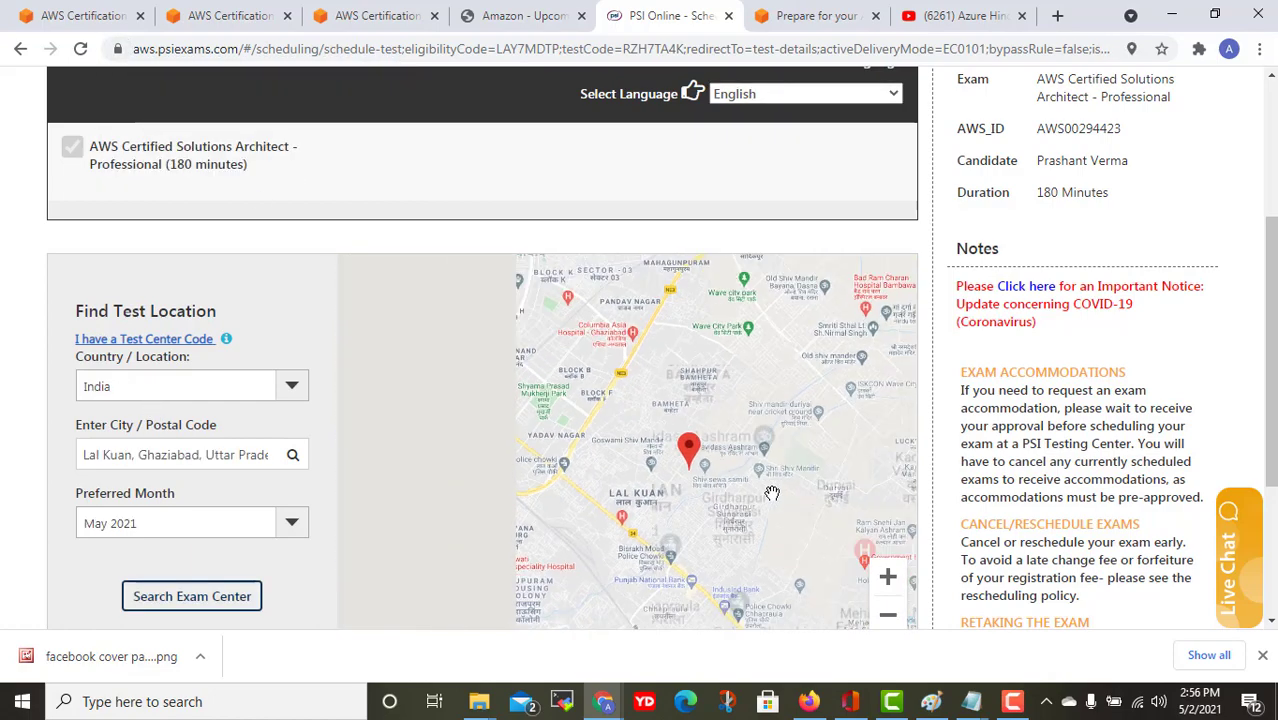
Step: Search exam centres near Delhi, India and review the May 2021 results
click(232, 455)
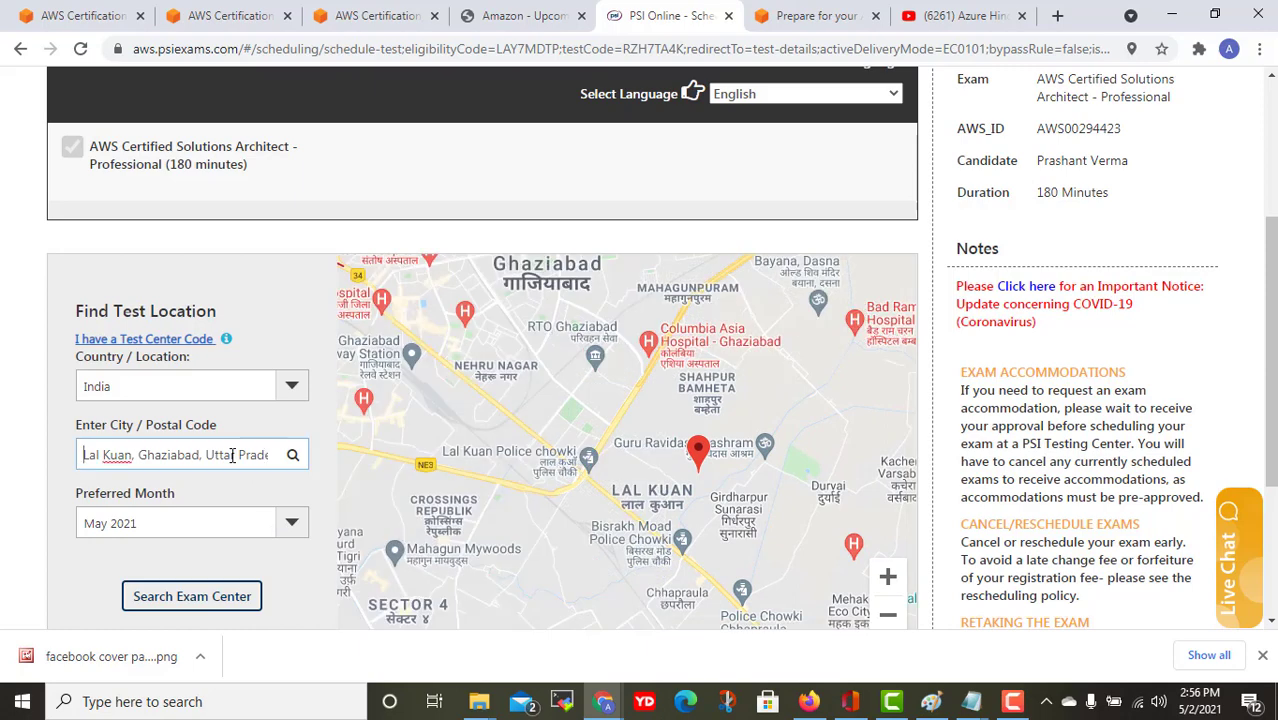
triple_click(232, 455)
text(Del)
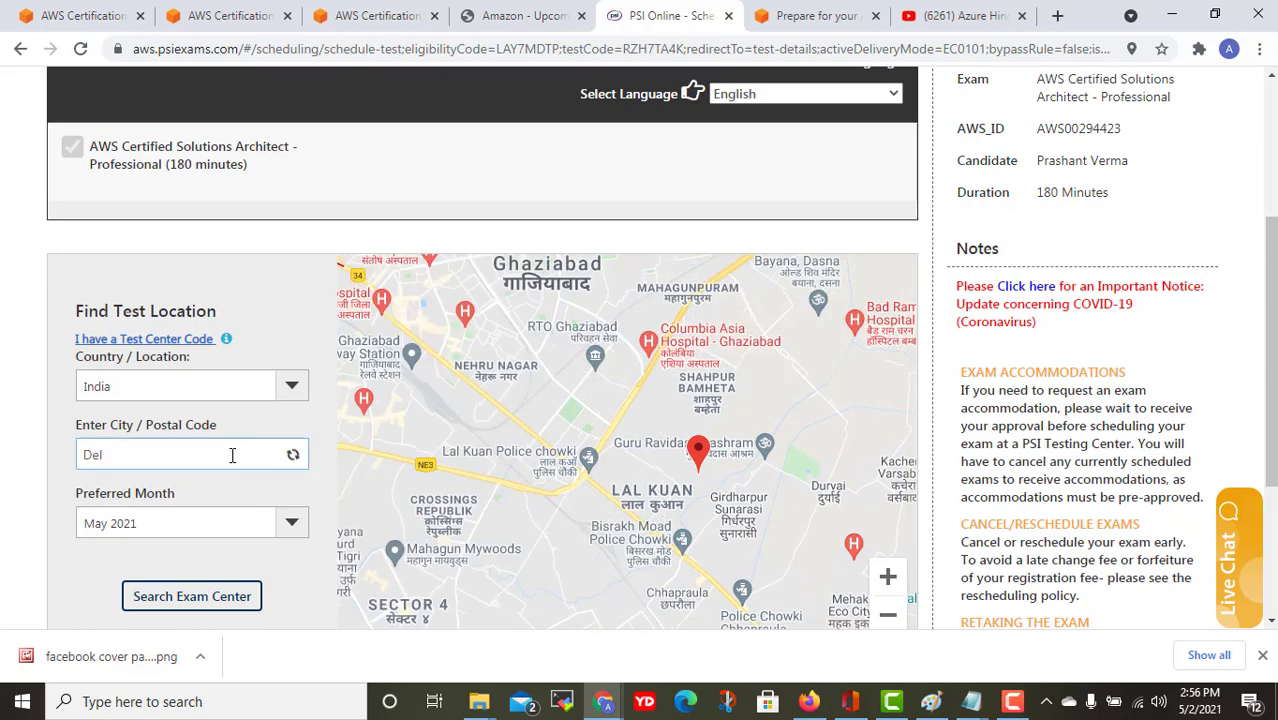
text(hi)
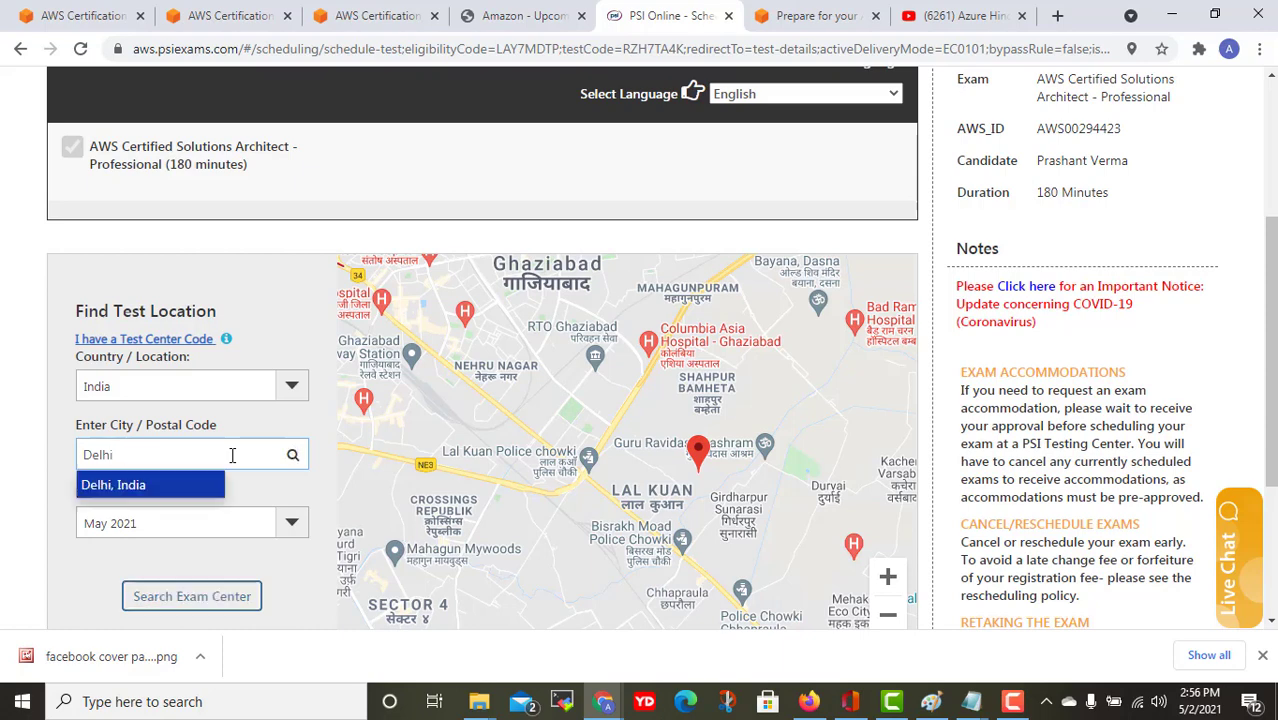
click(128, 487)
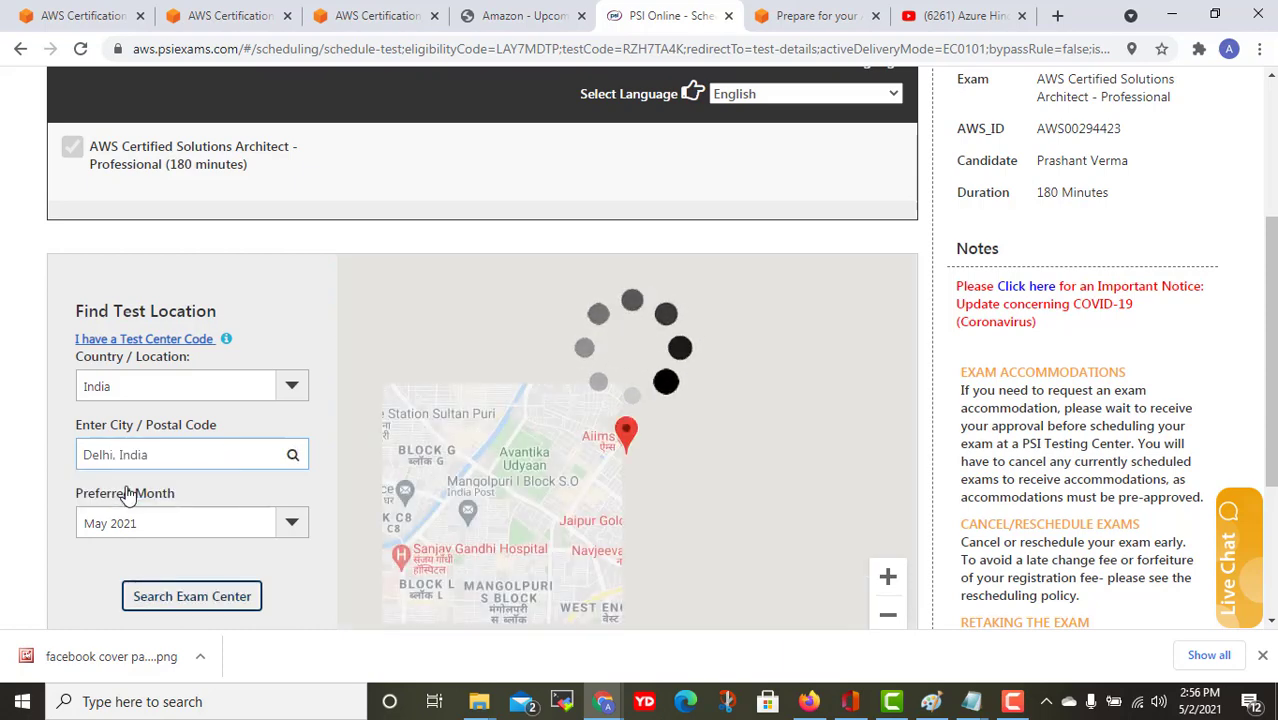
click(190, 596)
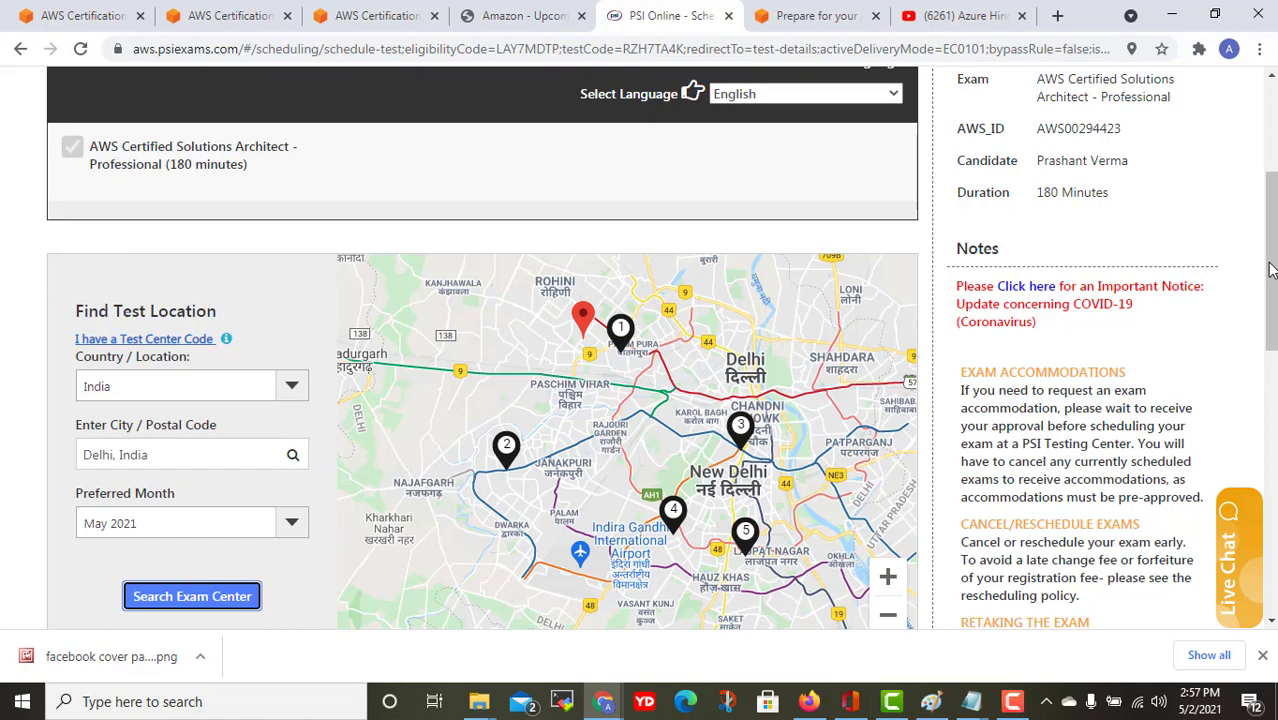
scroll(1270, 270, up, 2)
scroll(391, 598, down, 4)
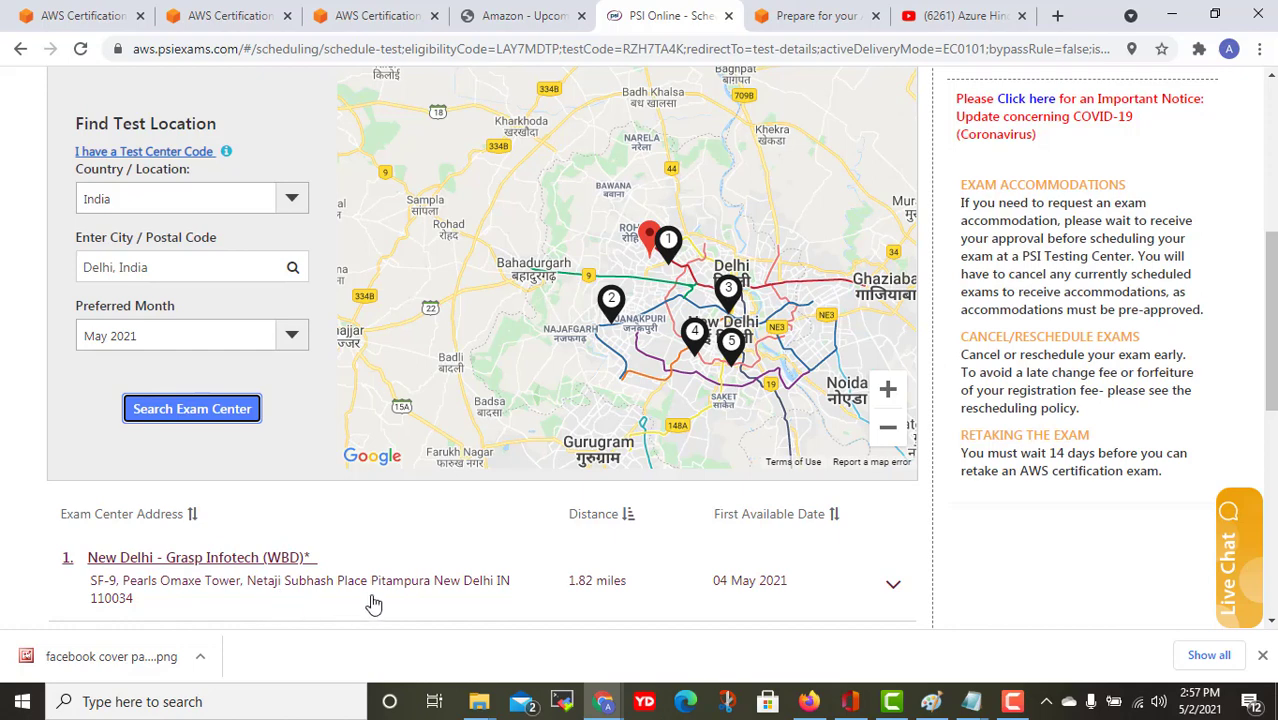
scroll(530, 571, down, 3)
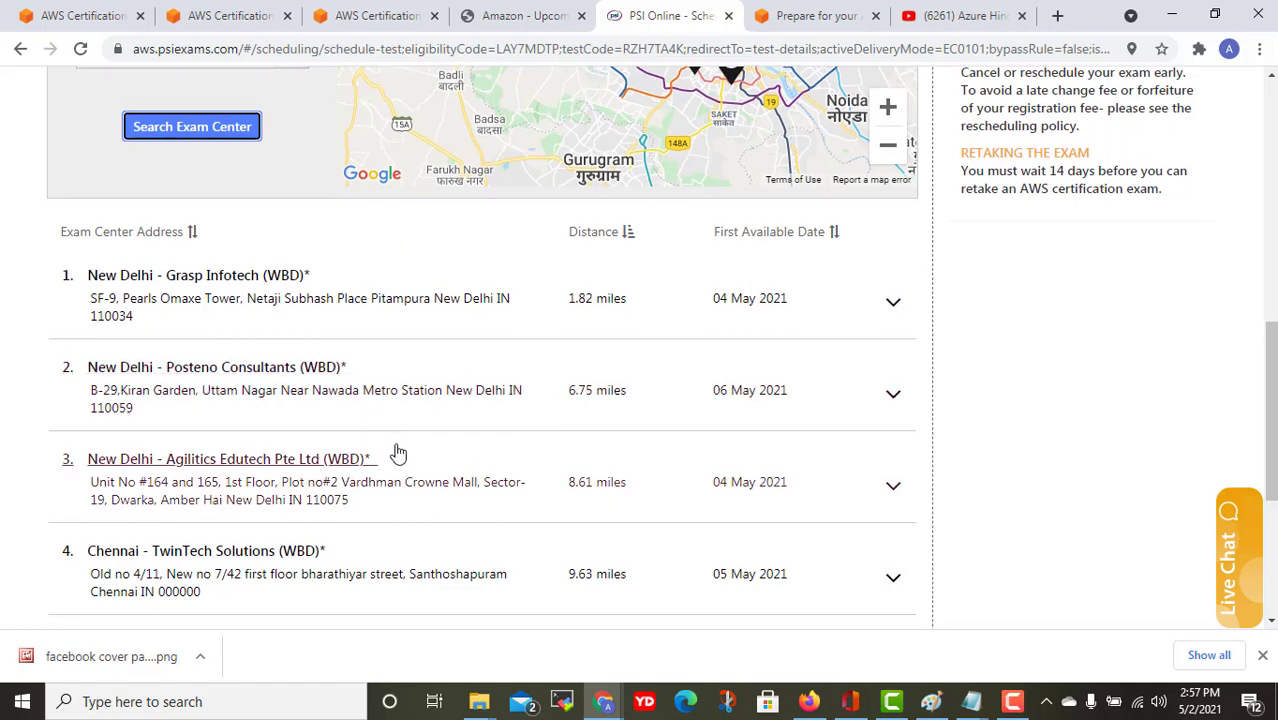
scroll(394, 443, down, 2)
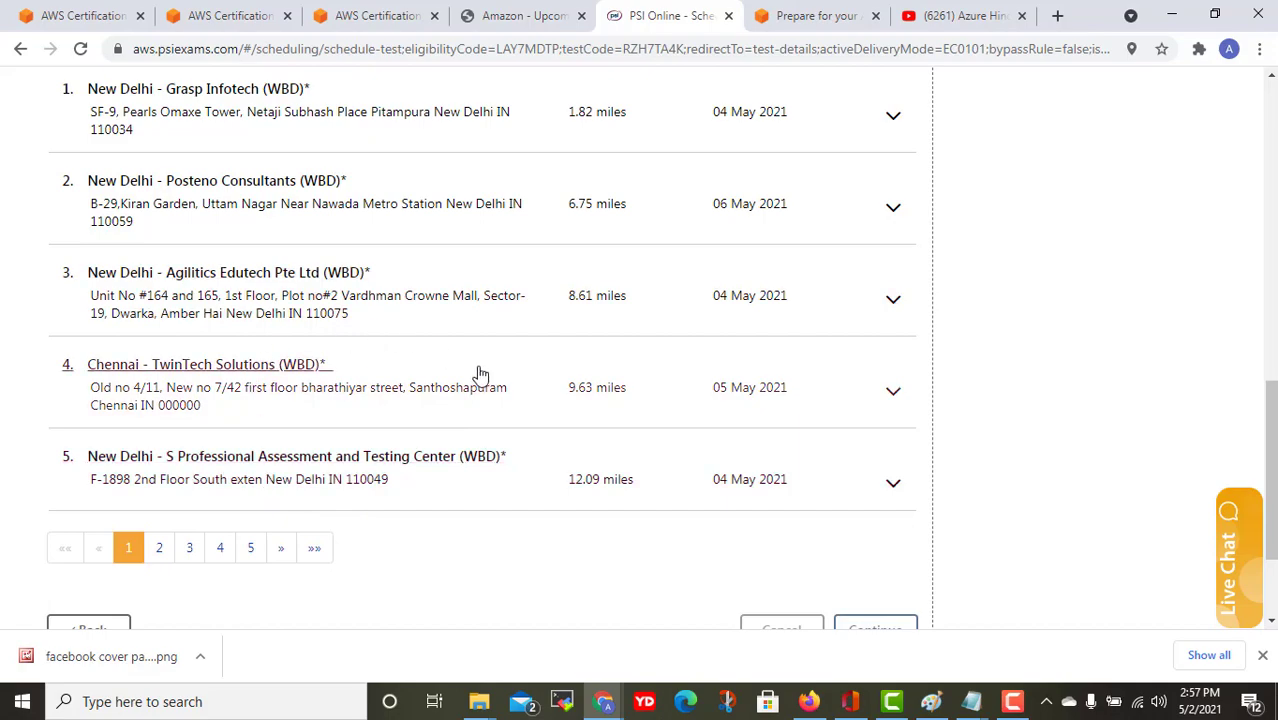
scroll(479, 374, up, 7)
scroll(479, 374, up, 2)
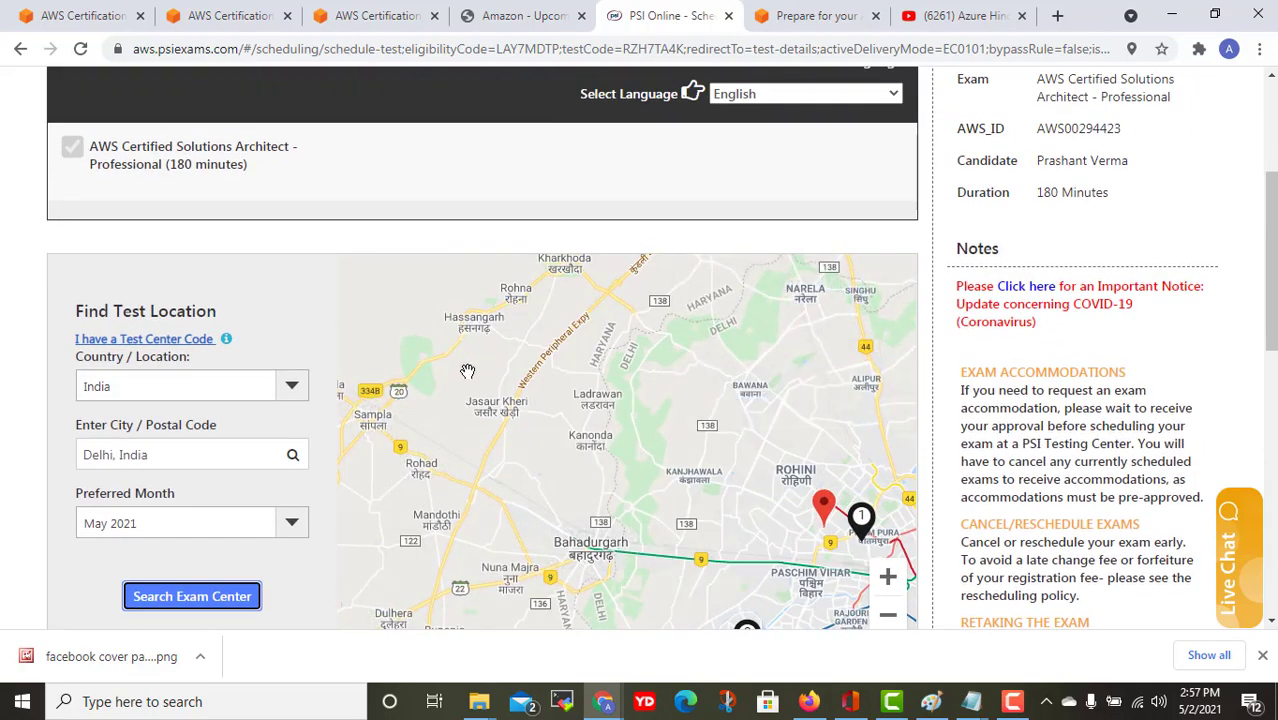
scroll(479, 374, down, 2)
Step: Go back twice, then use the 404 page's link to reach the PSI dashboard
scroll(231, 393, up, 3)
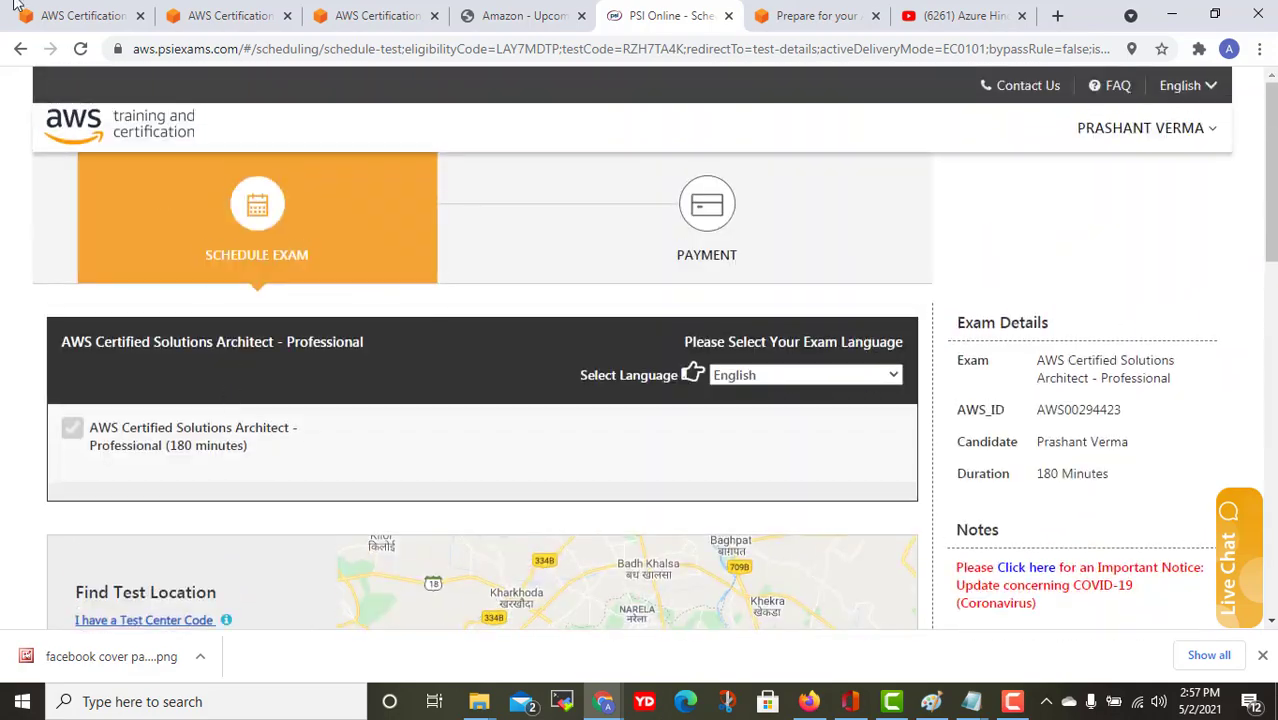
click(20, 46)
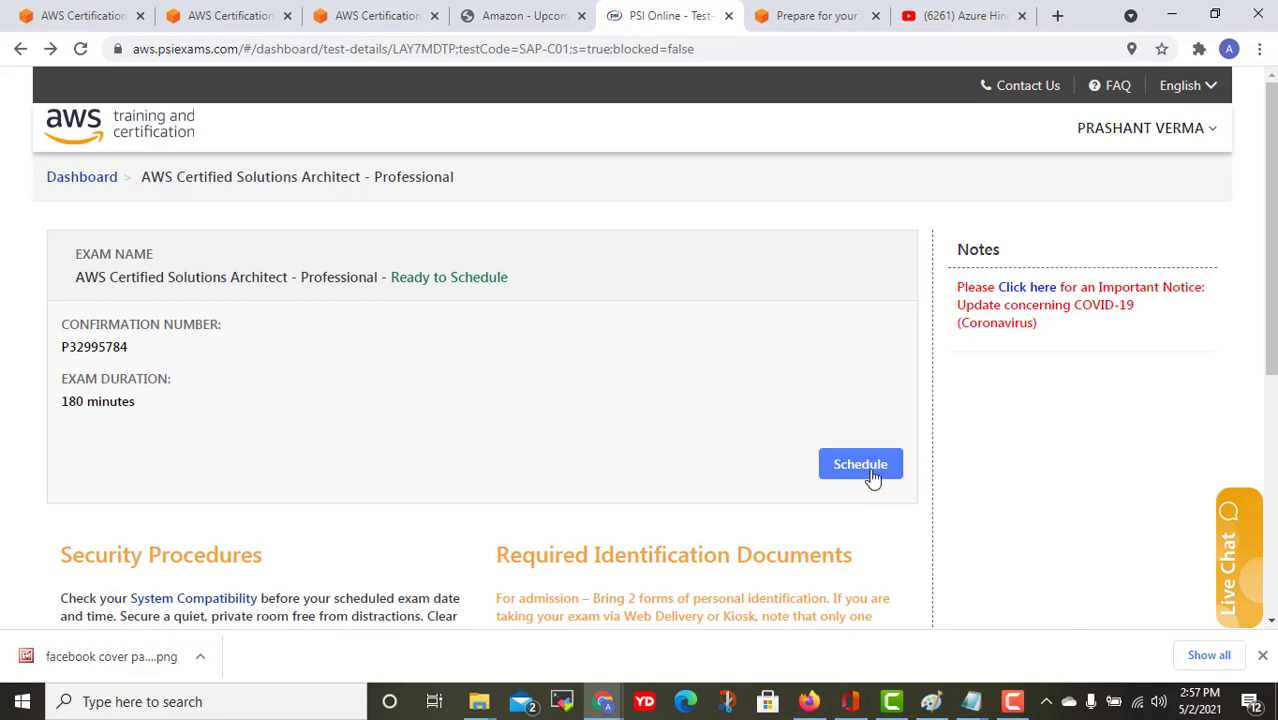
click(18, 50)
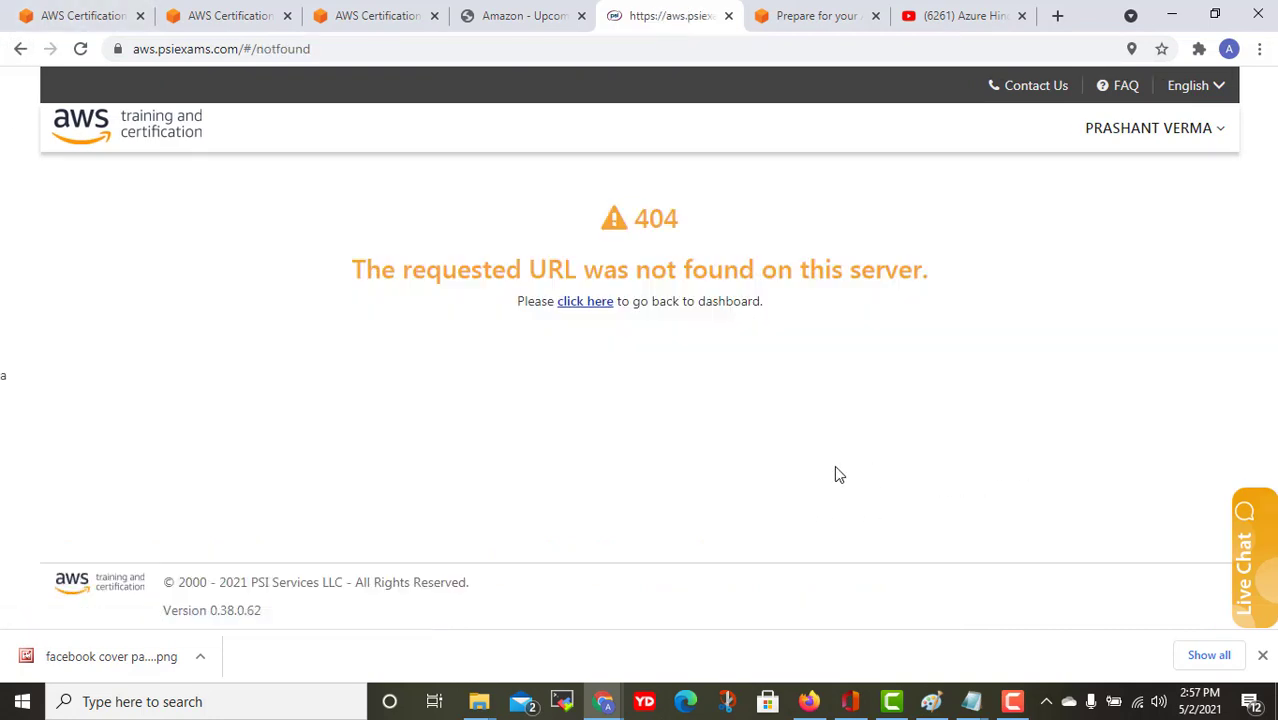
click(581, 306)
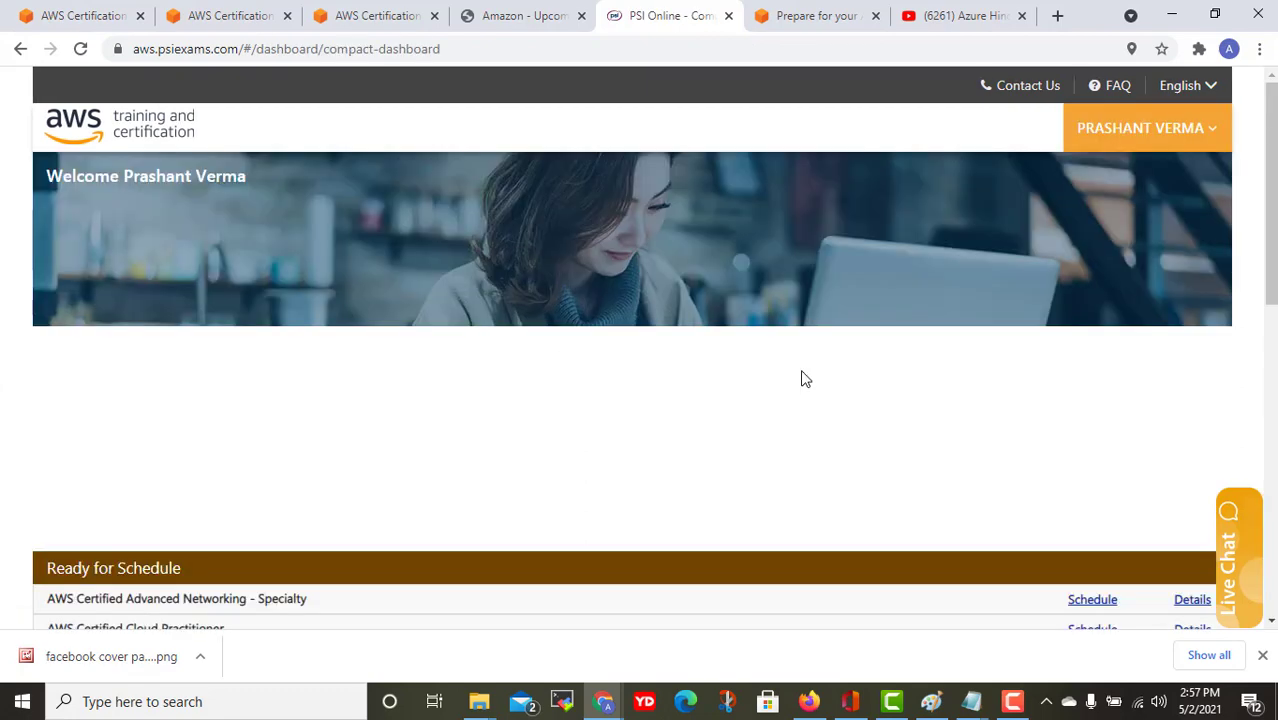
scroll(975, 494, down, 3)
scroll(975, 496, up, 1)
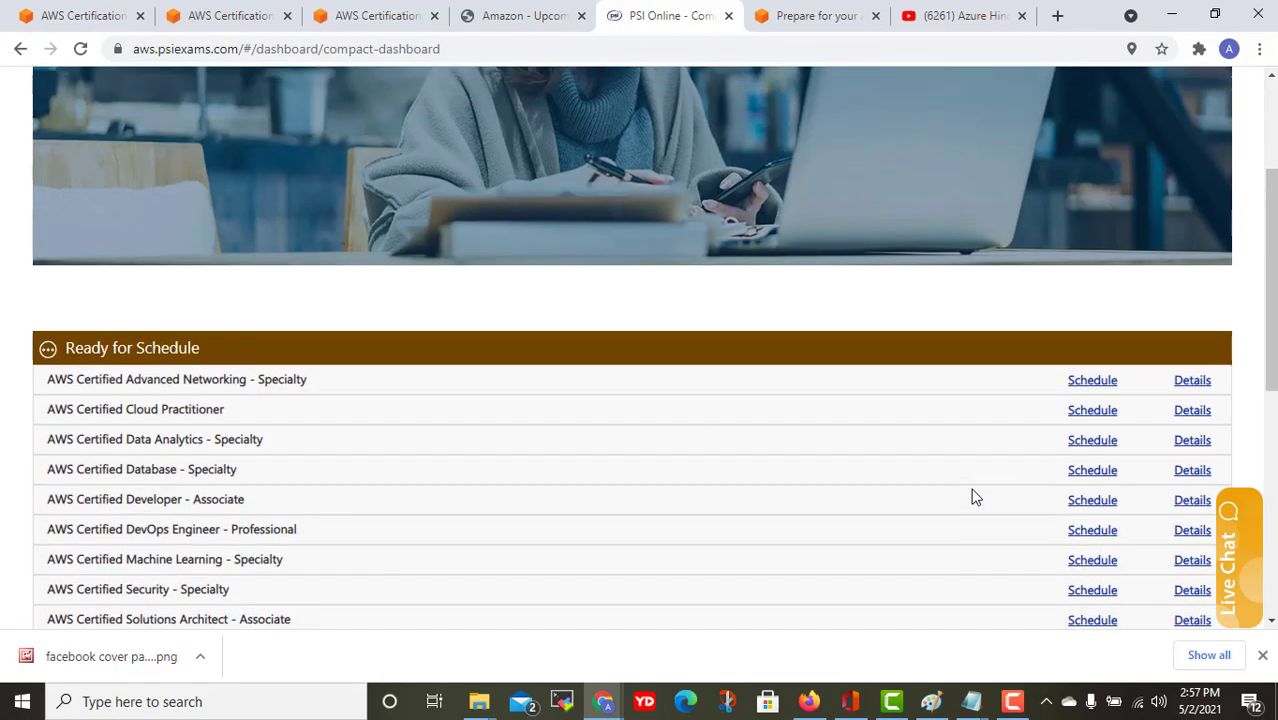
scroll(975, 497, down, 2)
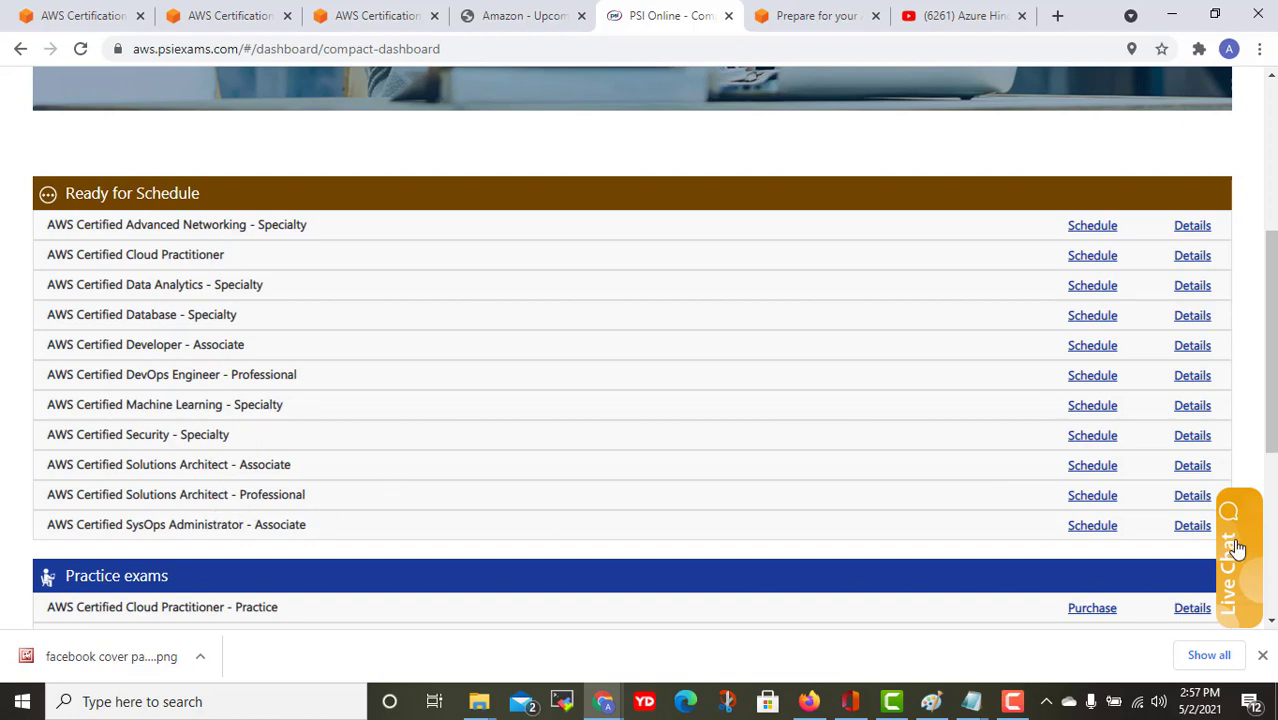
Step: Schedule Solutions Architect – Professional again, now as a Remote Online Proctored Exam
click(1094, 497)
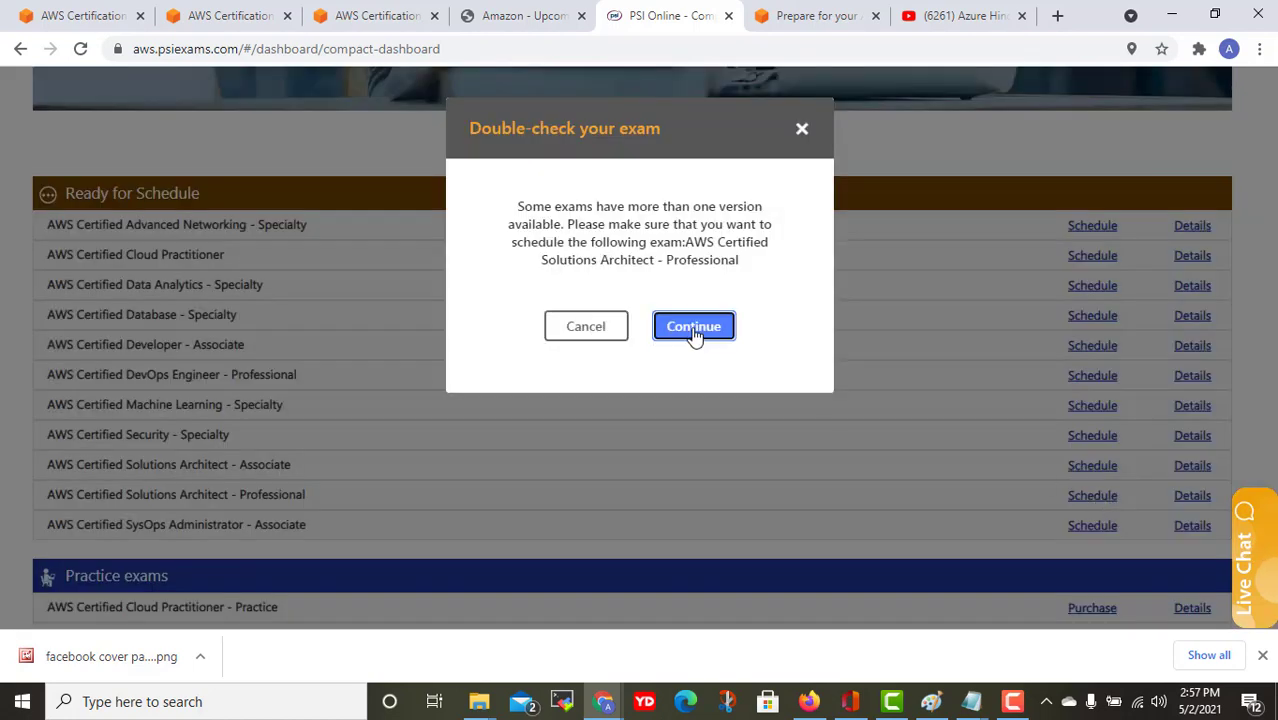
click(694, 330)
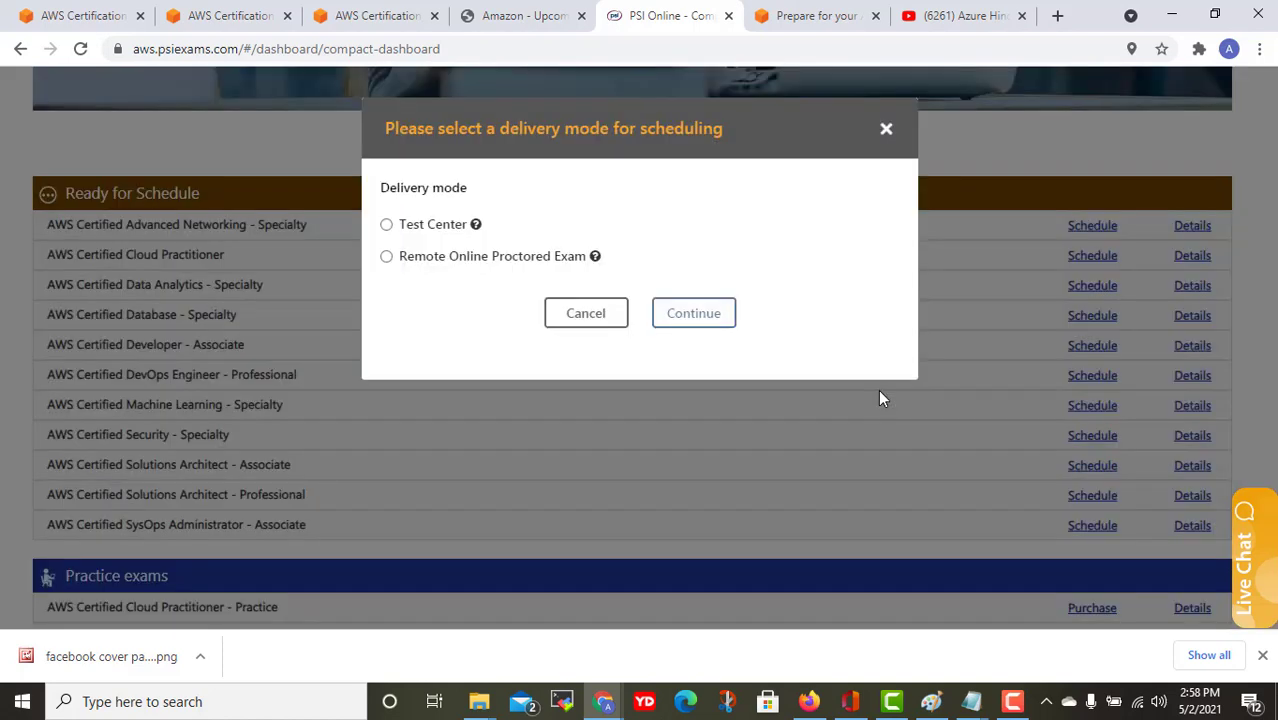
click(446, 260)
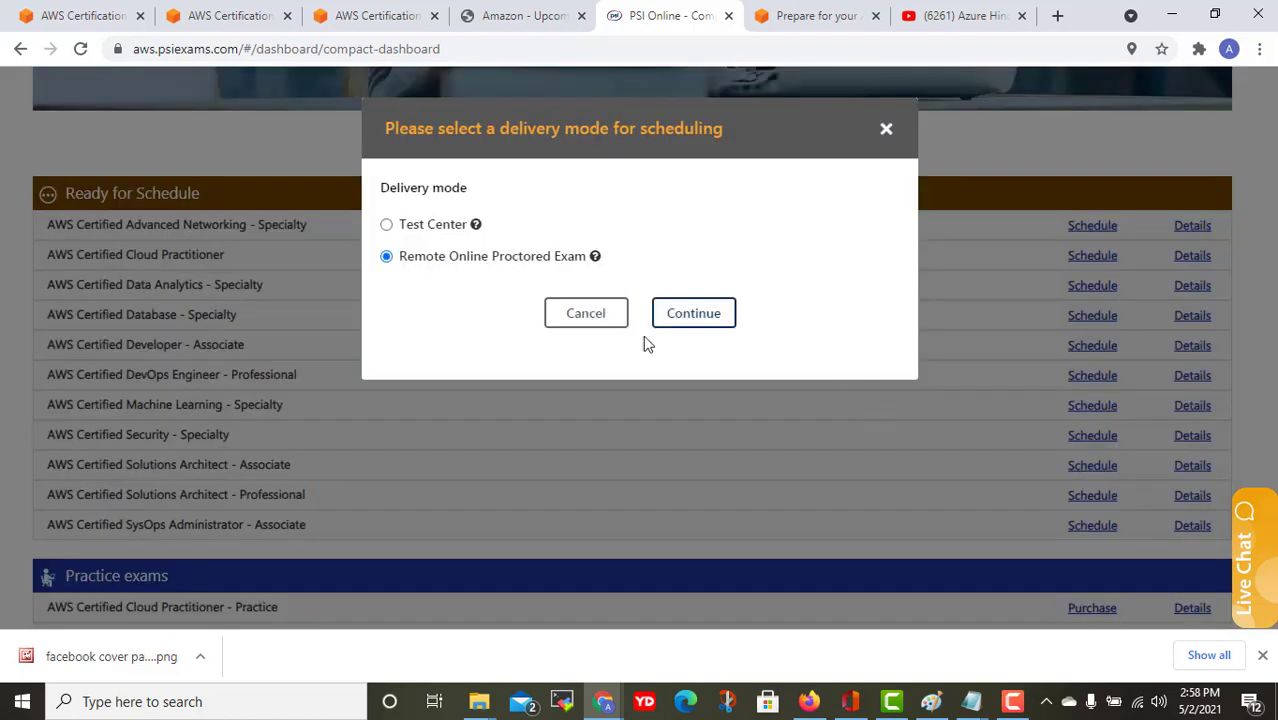
click(707, 318)
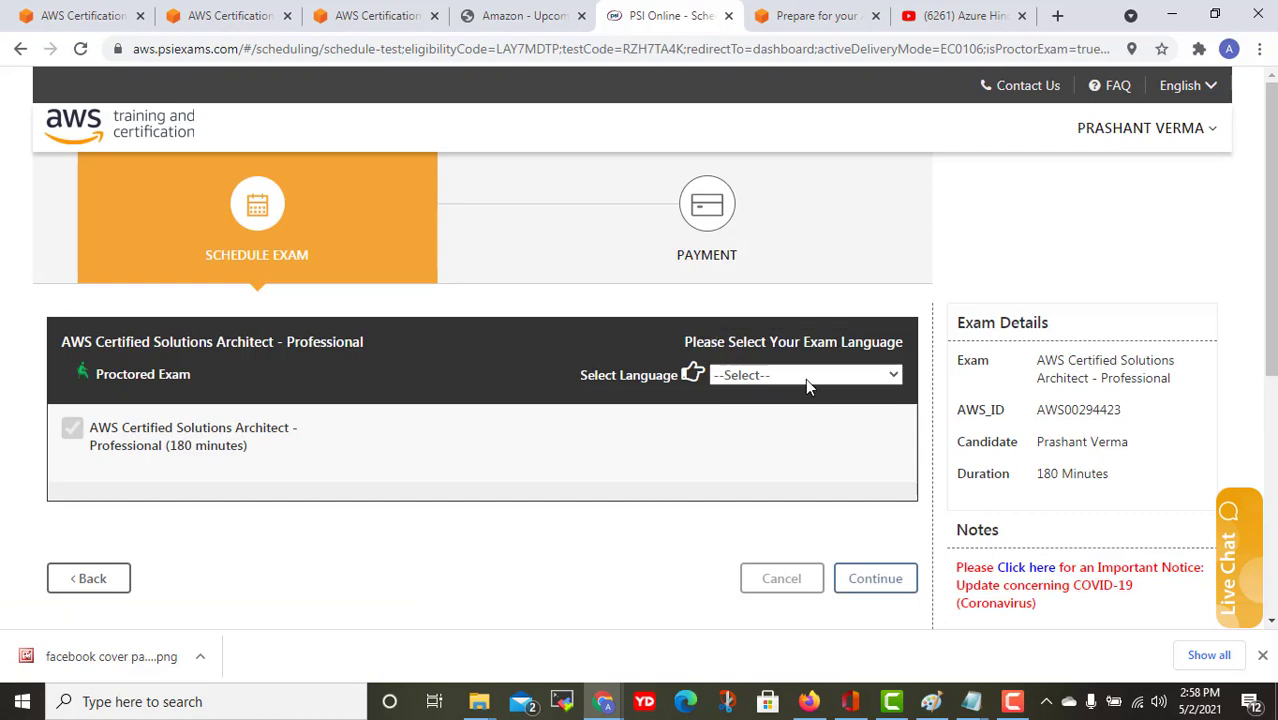
Step: Select English as the exam language and search 'India' in the country list
click(805, 378)
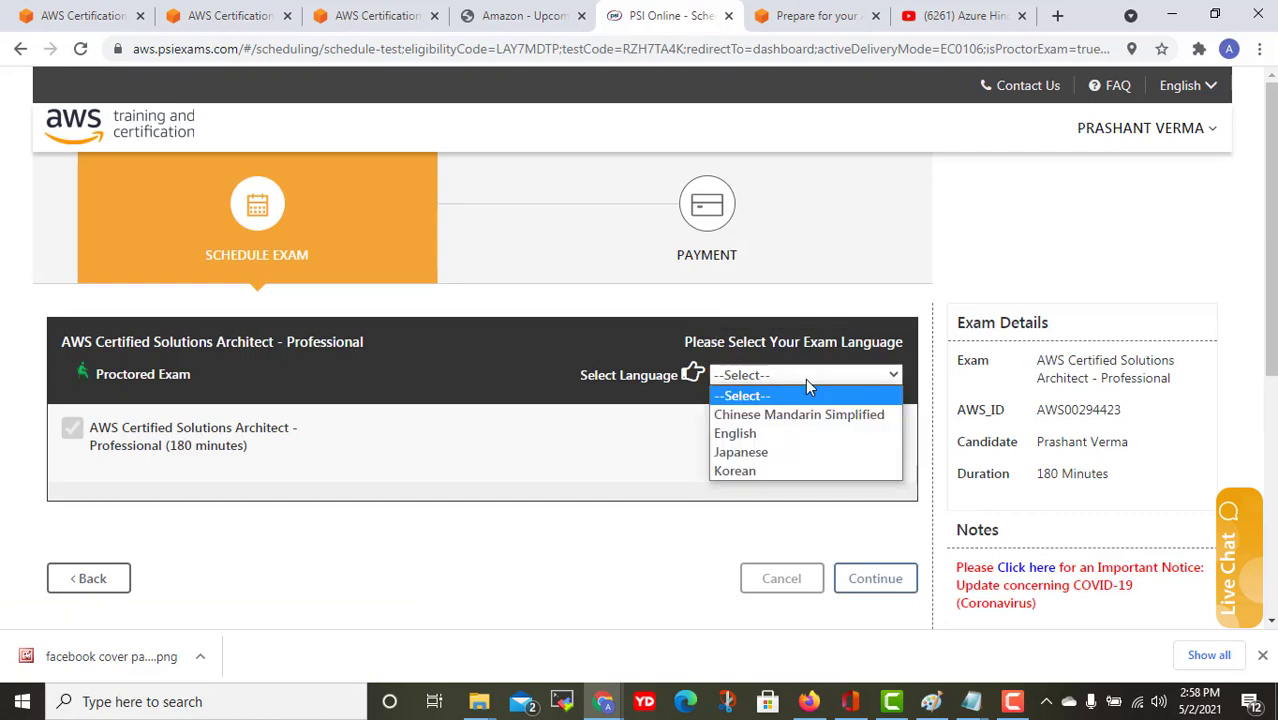
click(740, 434)
scroll(540, 422, down, 2)
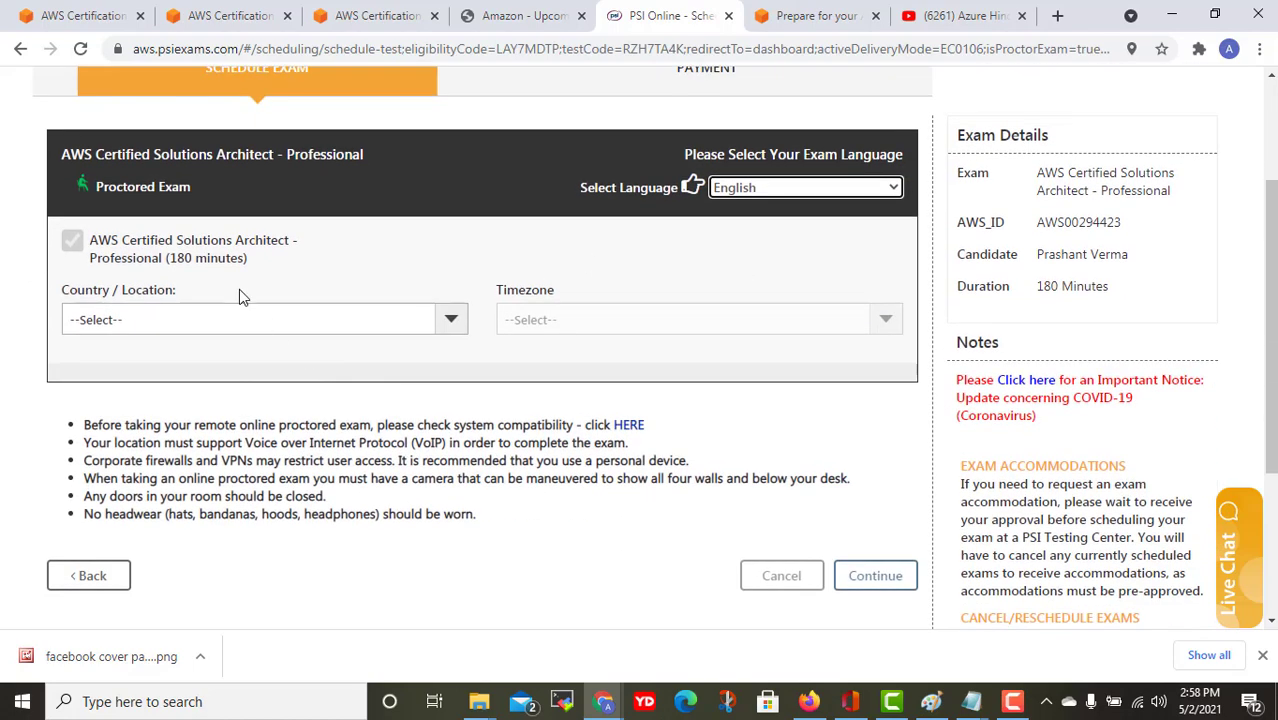
click(240, 319)
text(In)
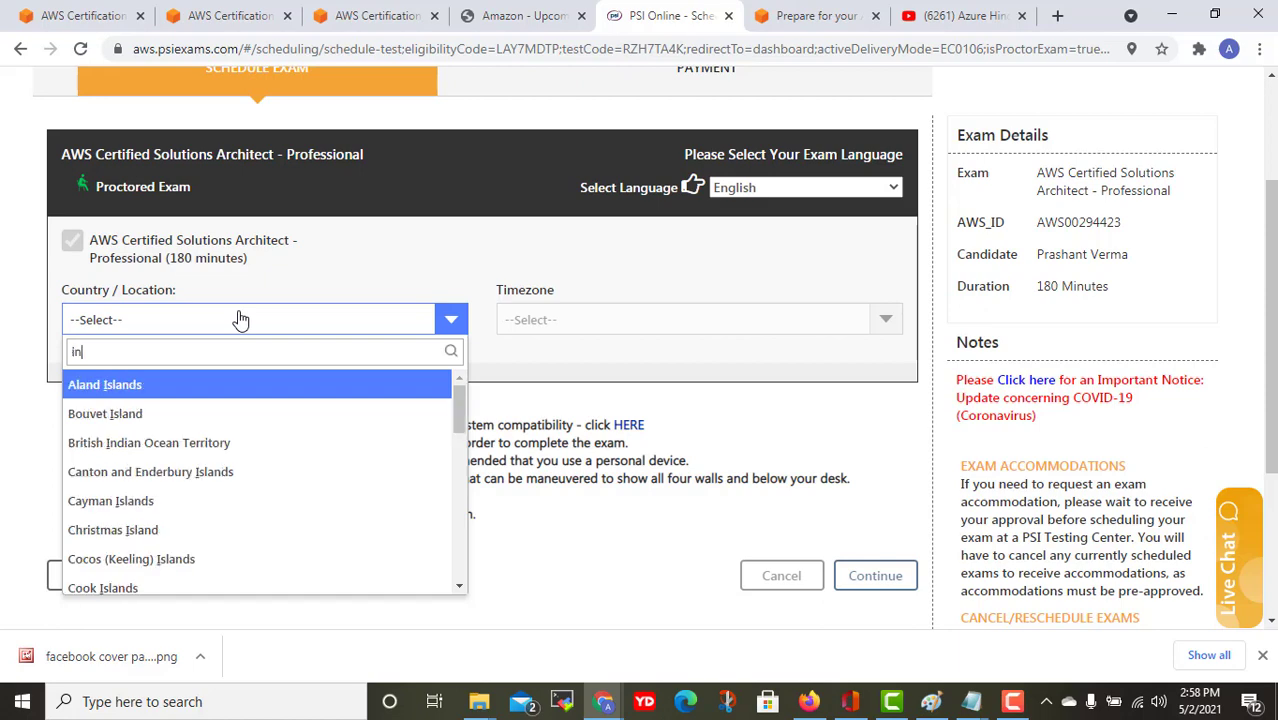
text(dia)
key(Return)
Step: Set the location to India and the timezone to Asia/Kolkata
click(240, 319)
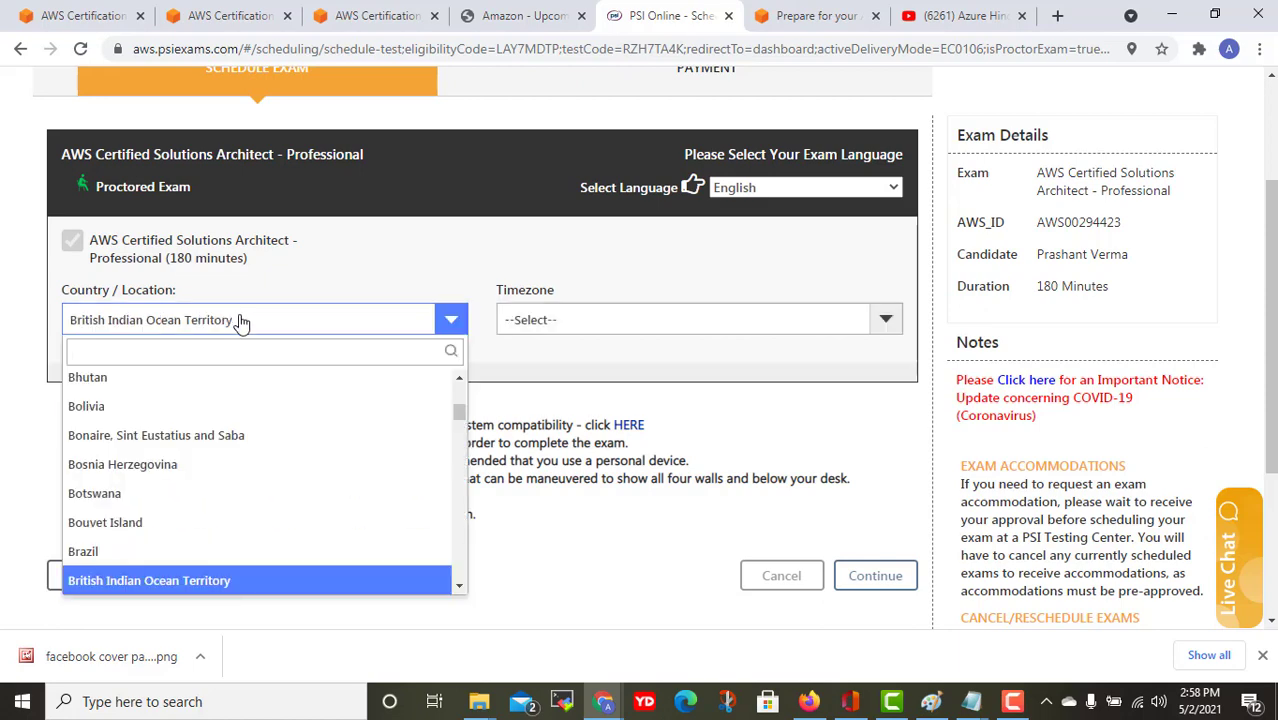
text(india)
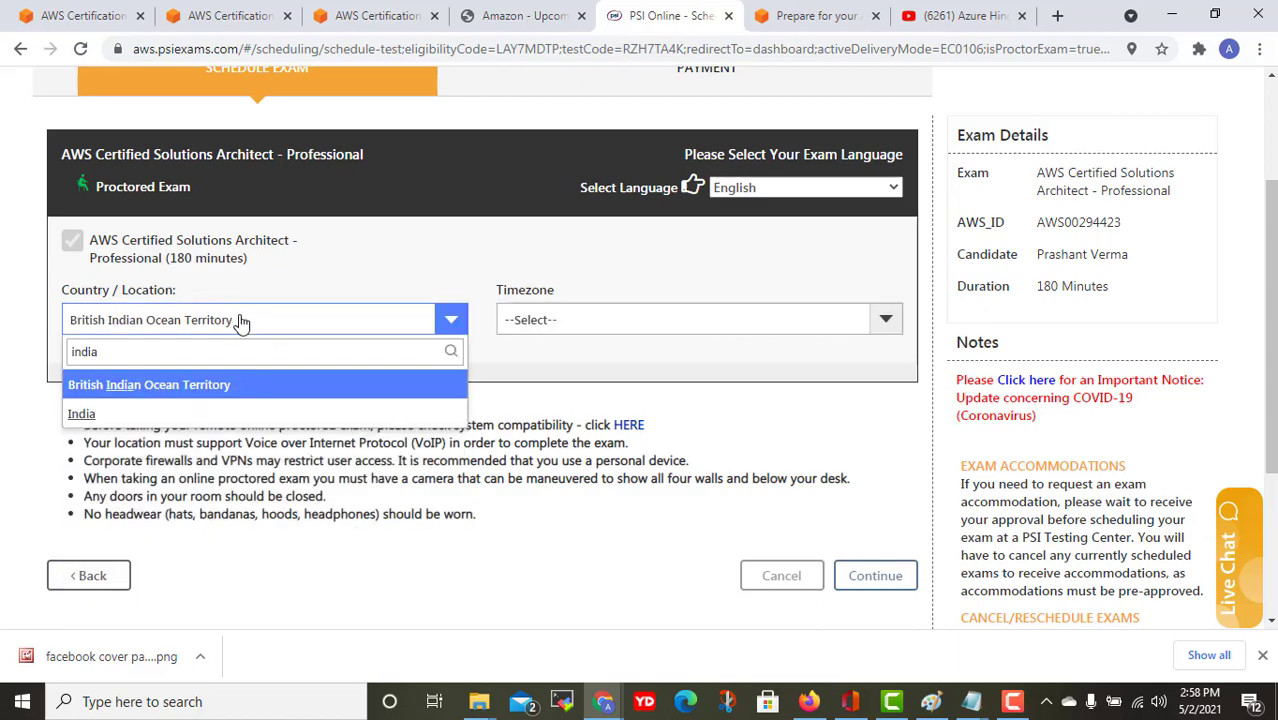
click(140, 413)
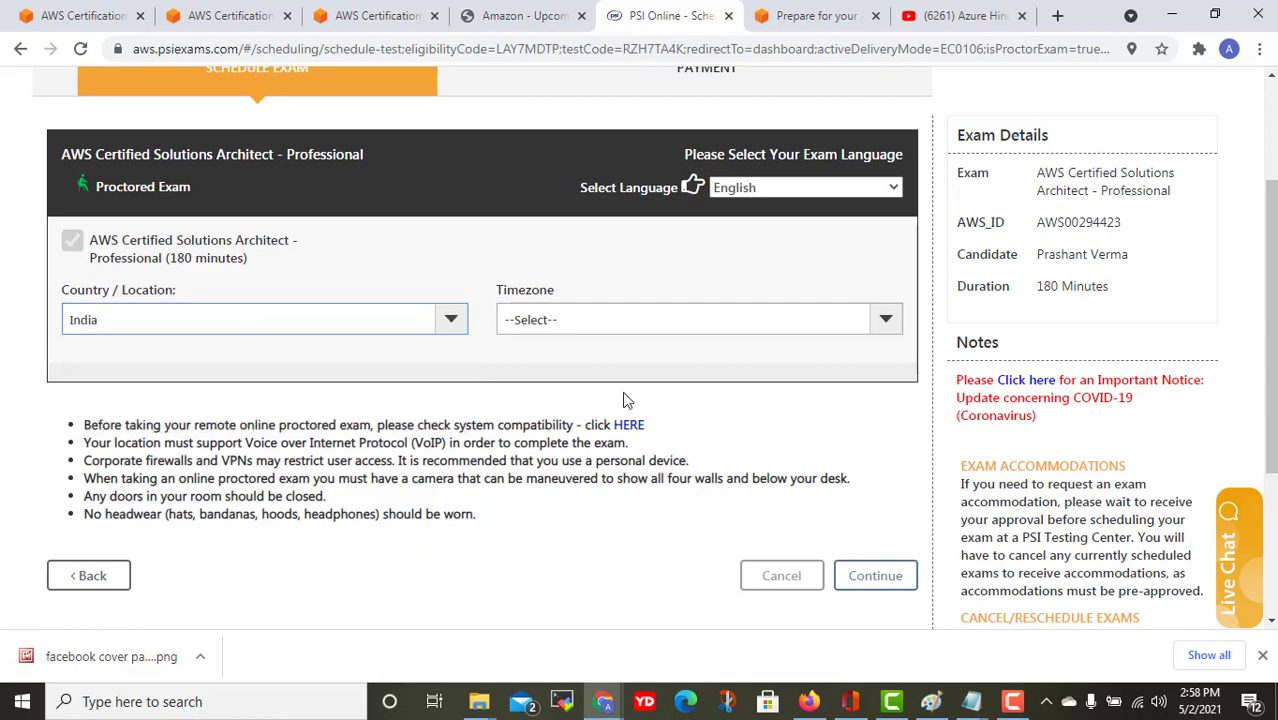
click(628, 319)
click(560, 411)
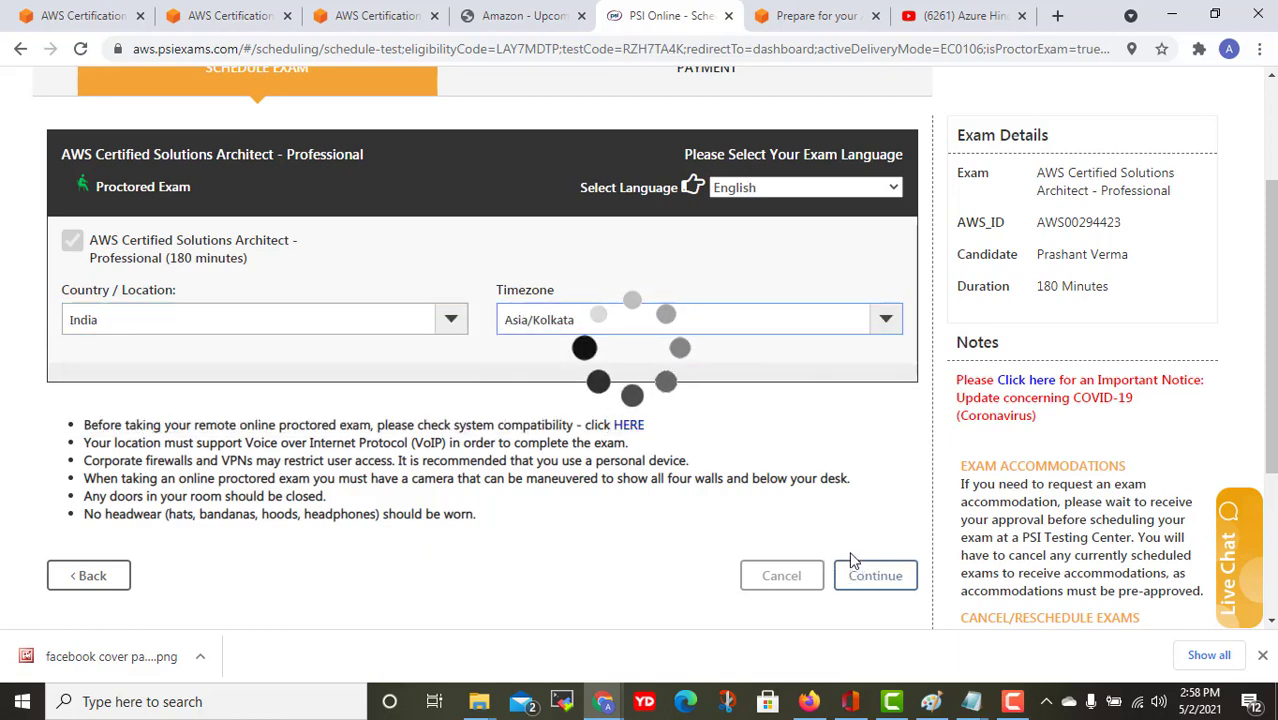
Step: Pick May 5, 2021 as the exam date in the calendar
scroll(765, 430, down, 2)
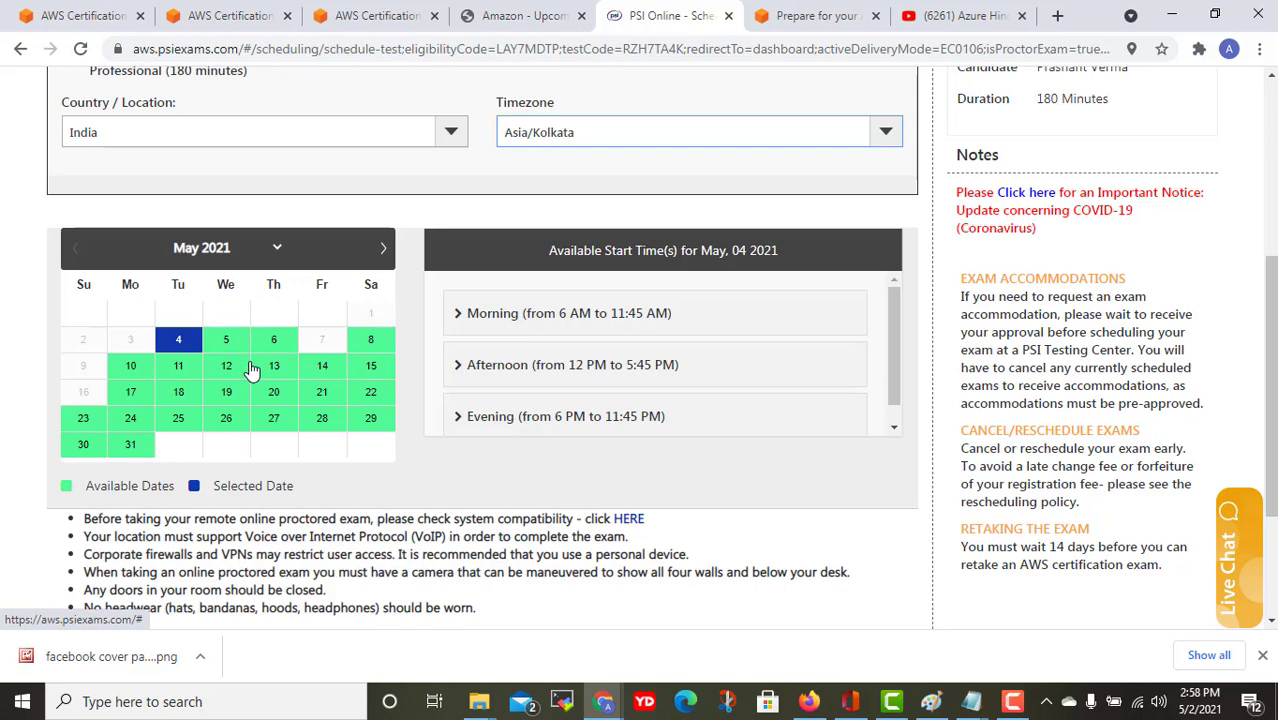
scroll(280, 357, down, 1)
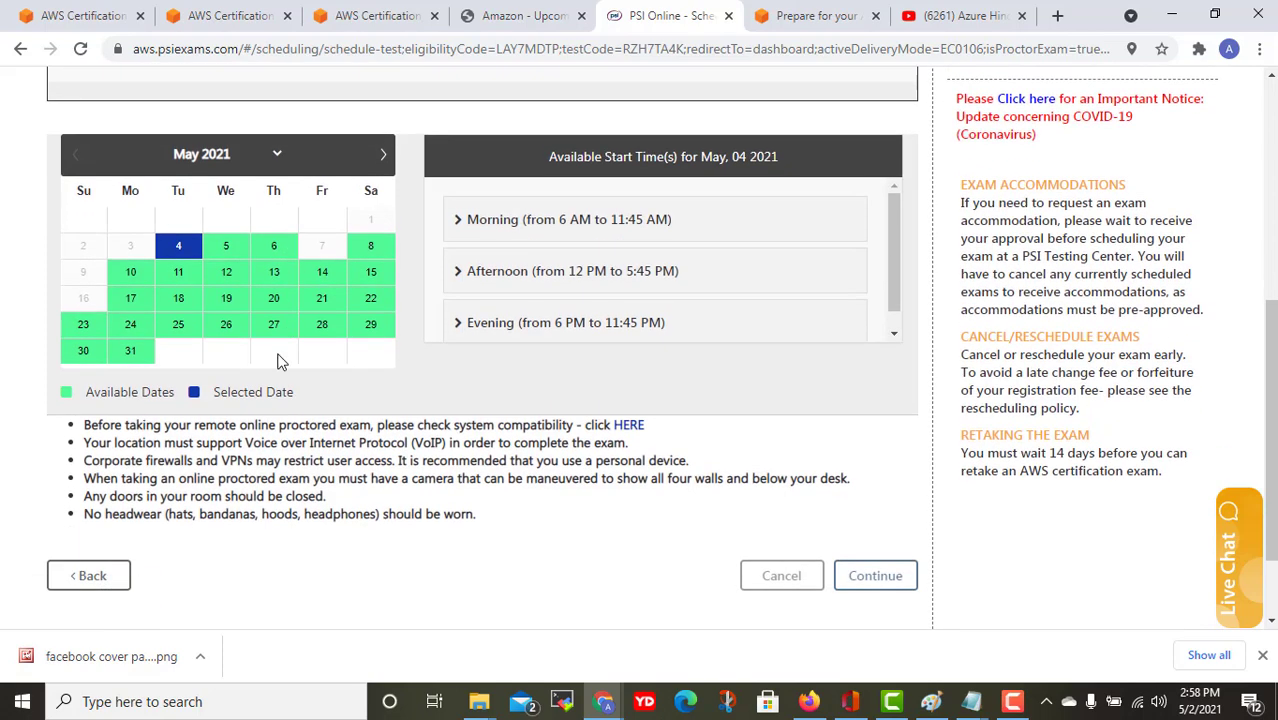
click(230, 252)
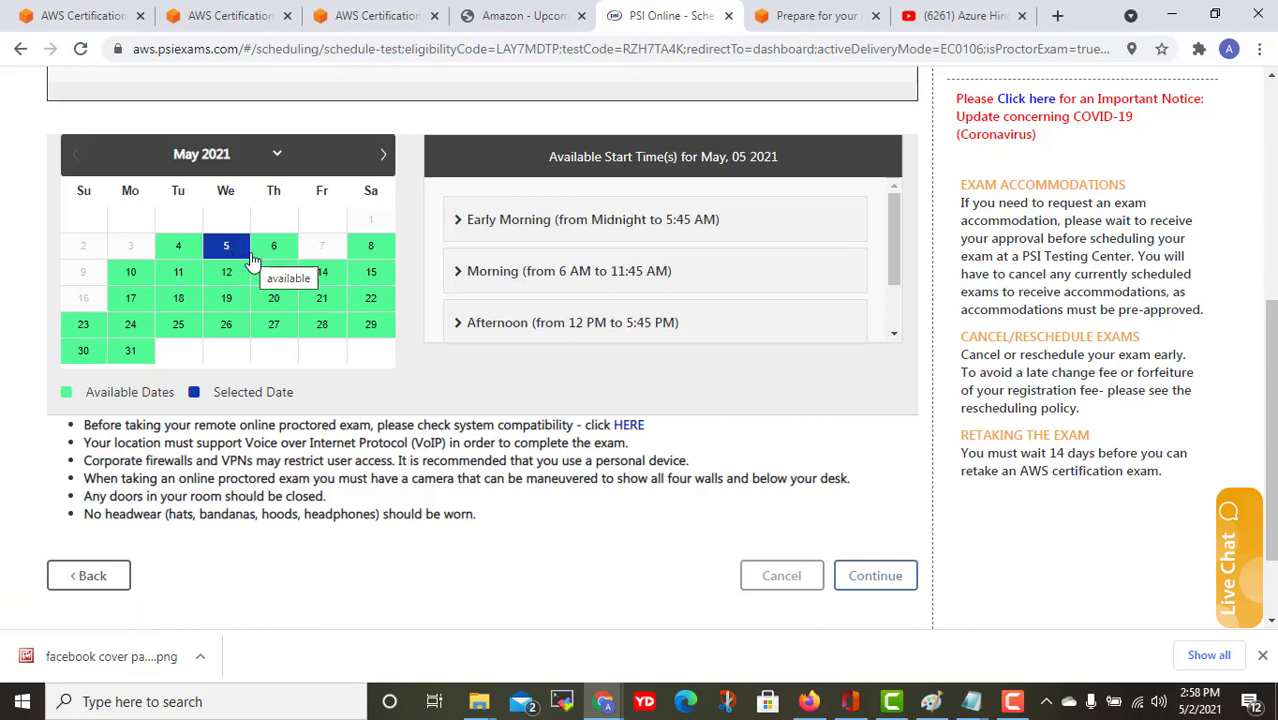
scroll(870, 380, down, 2)
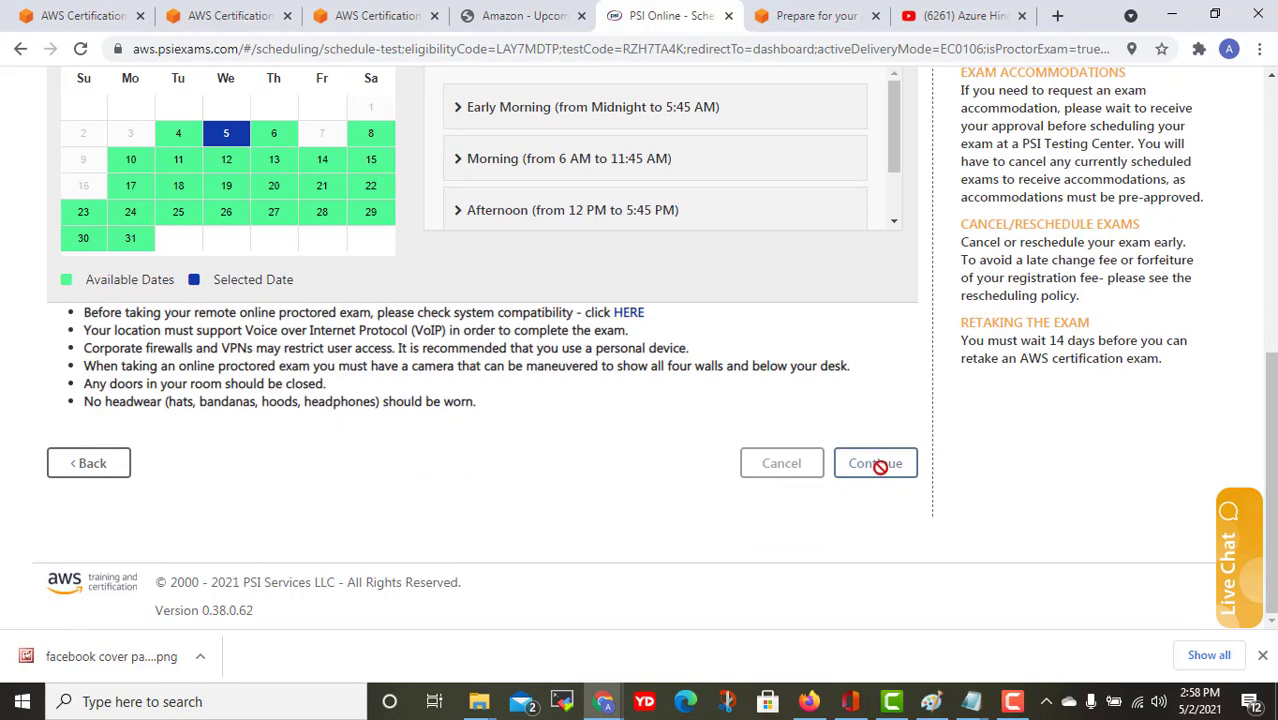
scroll(878, 467, up, 3)
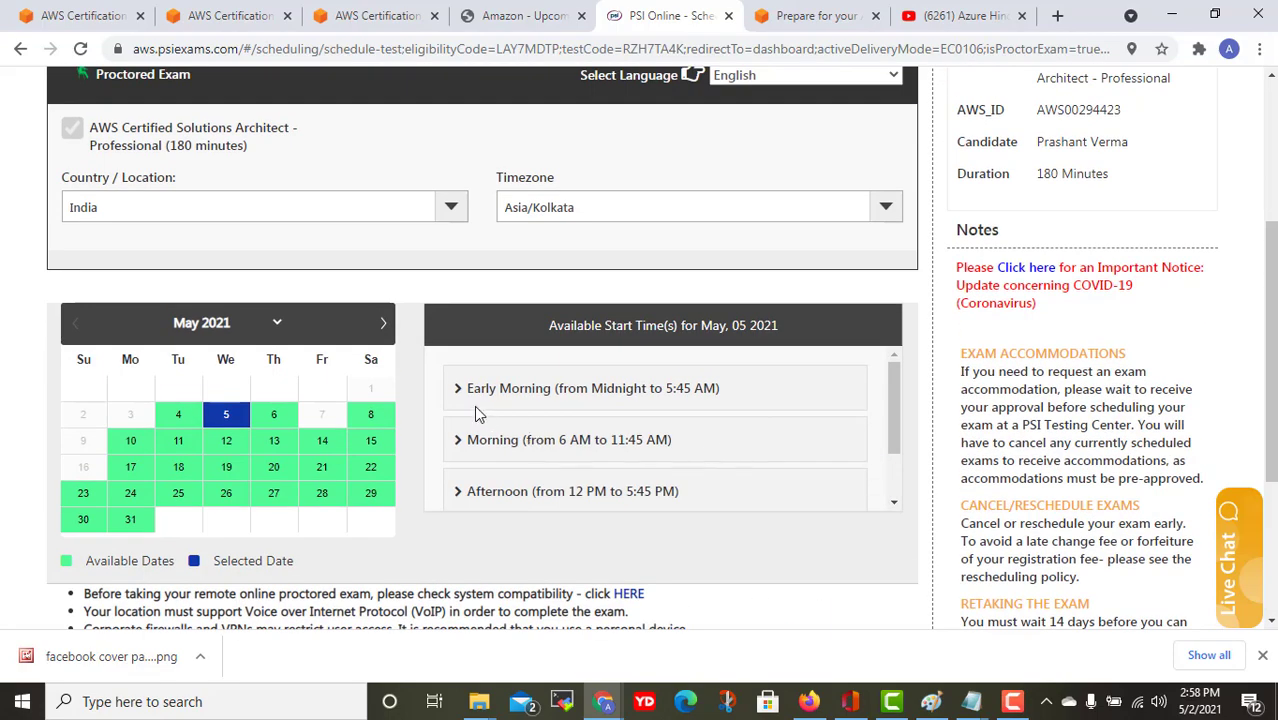
scroll(282, 465, down, 3)
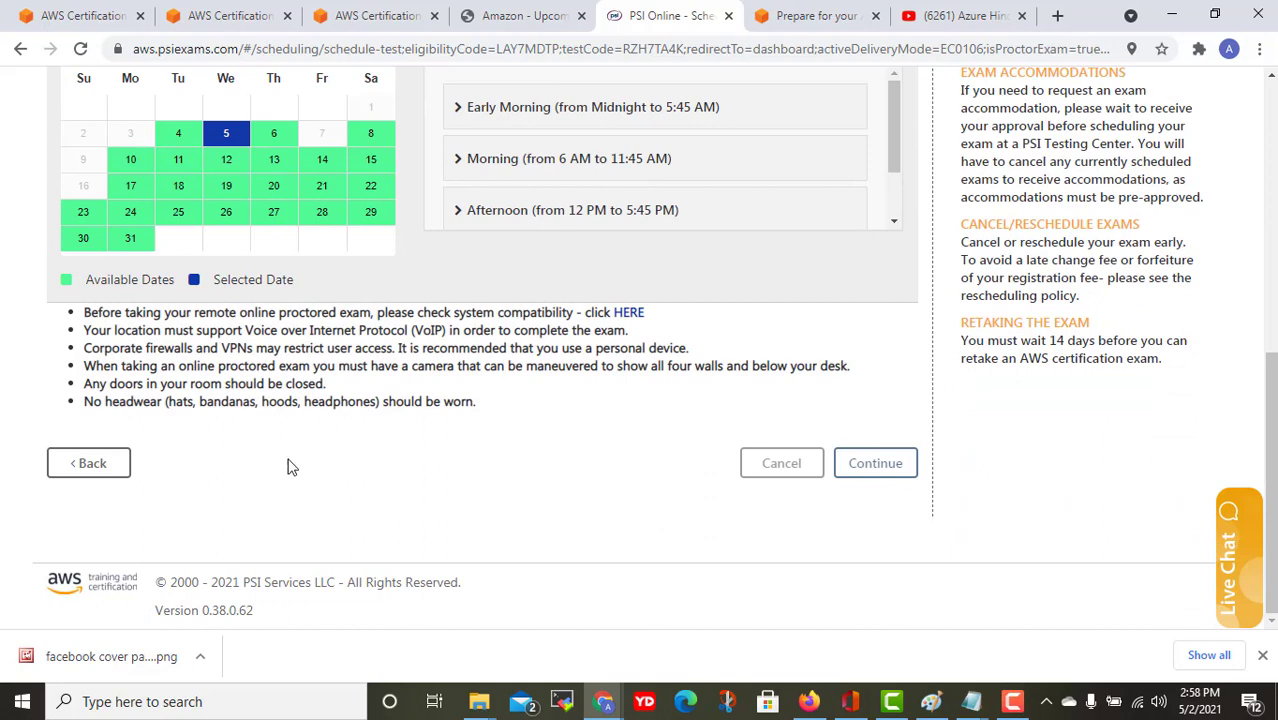
scroll(287, 466, up, 4)
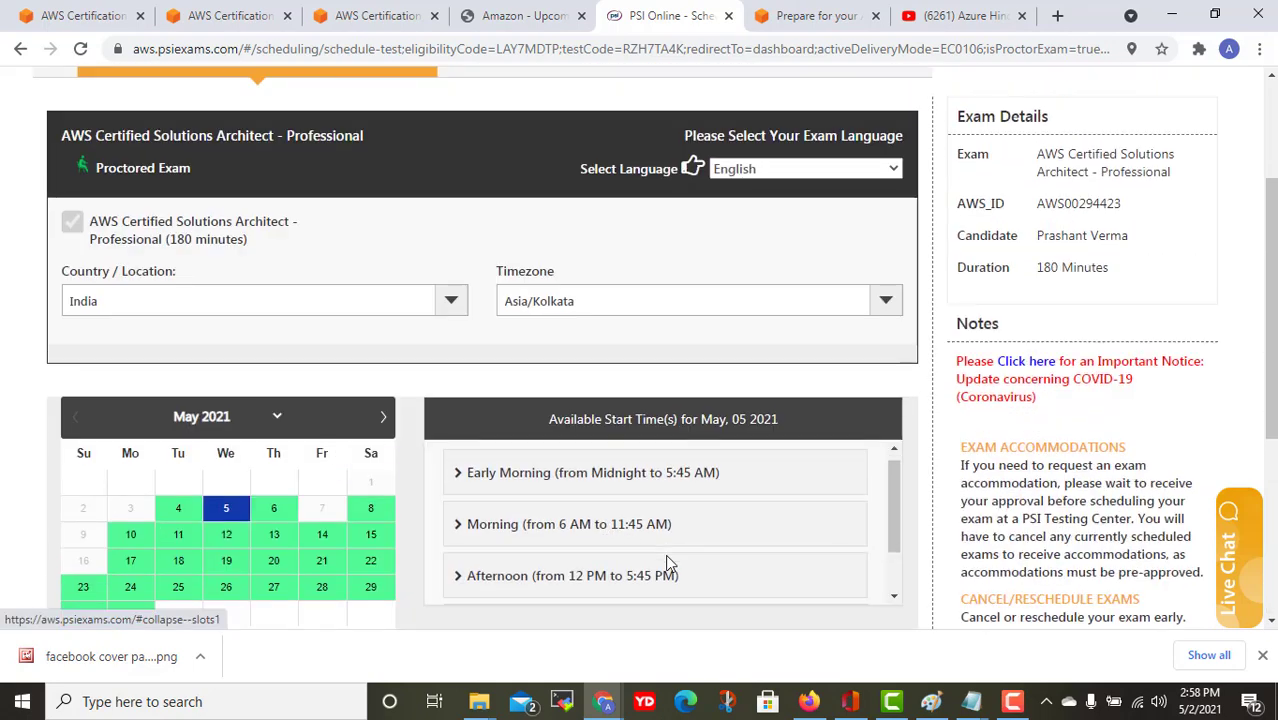
scroll(655, 545, down, 1)
Step: Choose the 03:00 PM afternoon start time and continue to the schedule details
click(620, 528)
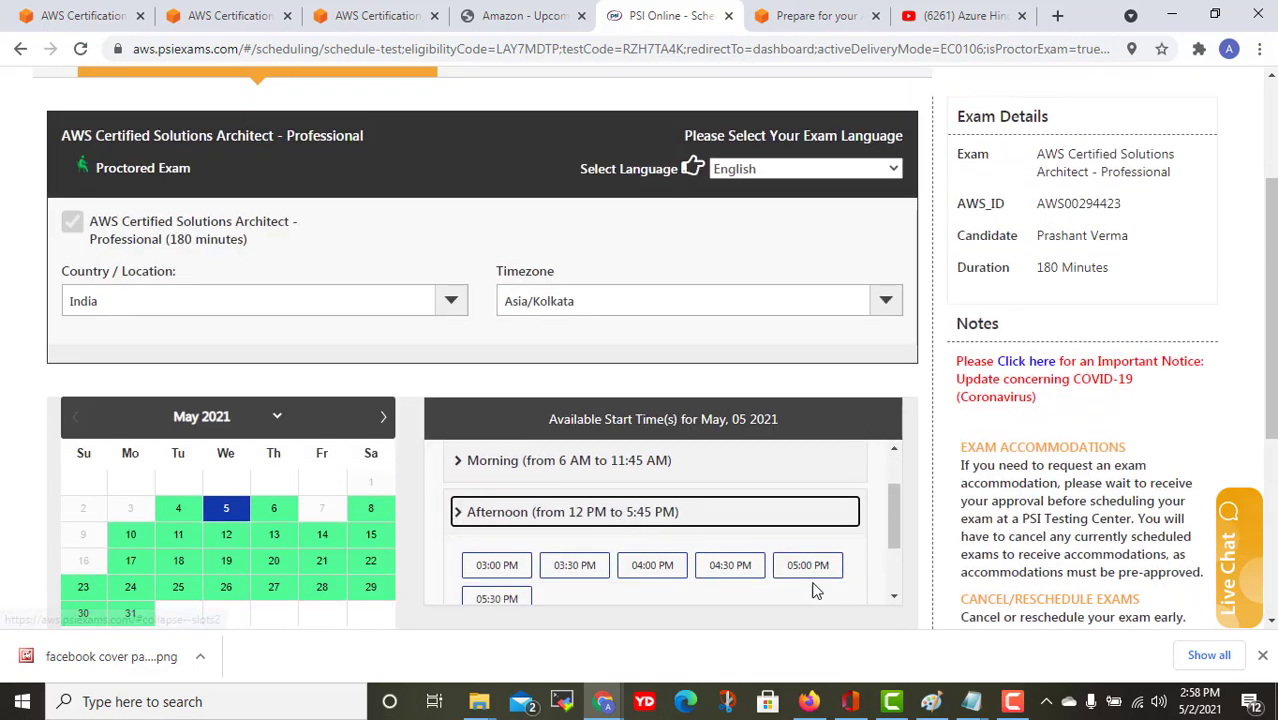
scroll(650, 536, down, 1)
click(508, 478)
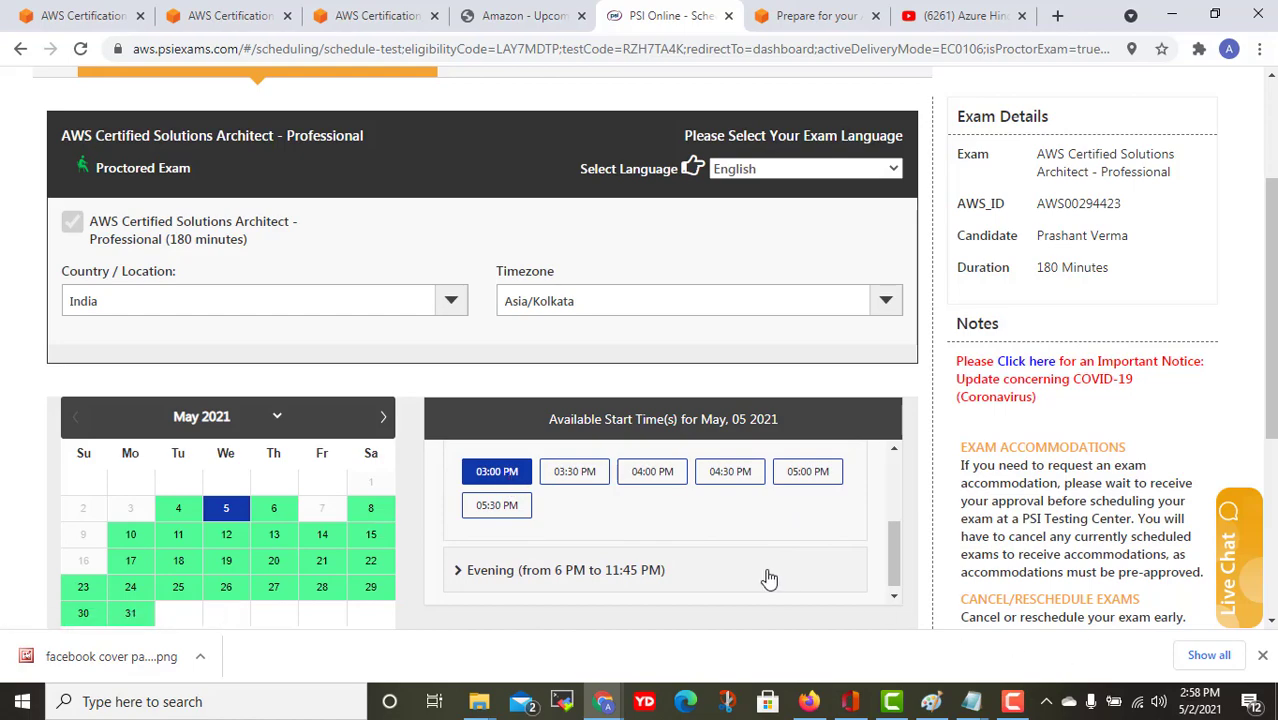
scroll(830, 583, down, 1)
scroll(819, 531, down, 1)
scroll(785, 445, down, 1)
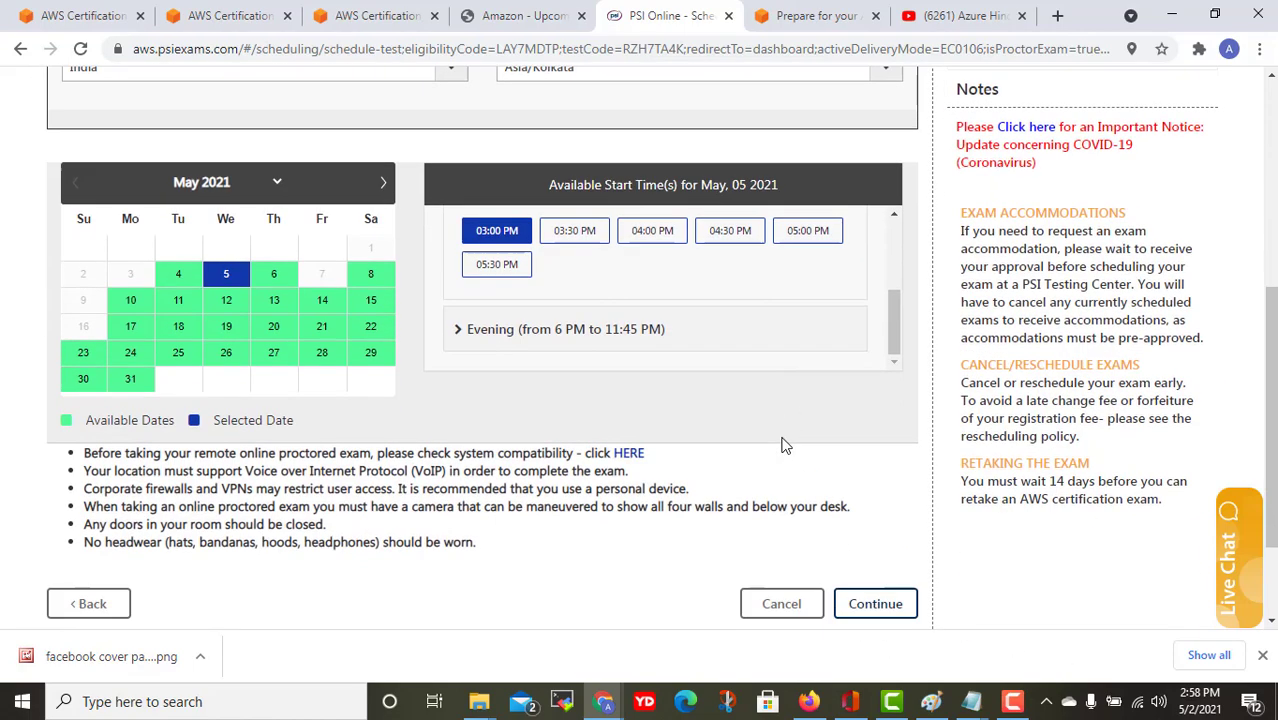
scroll(783, 445, down, 1)
click(855, 550)
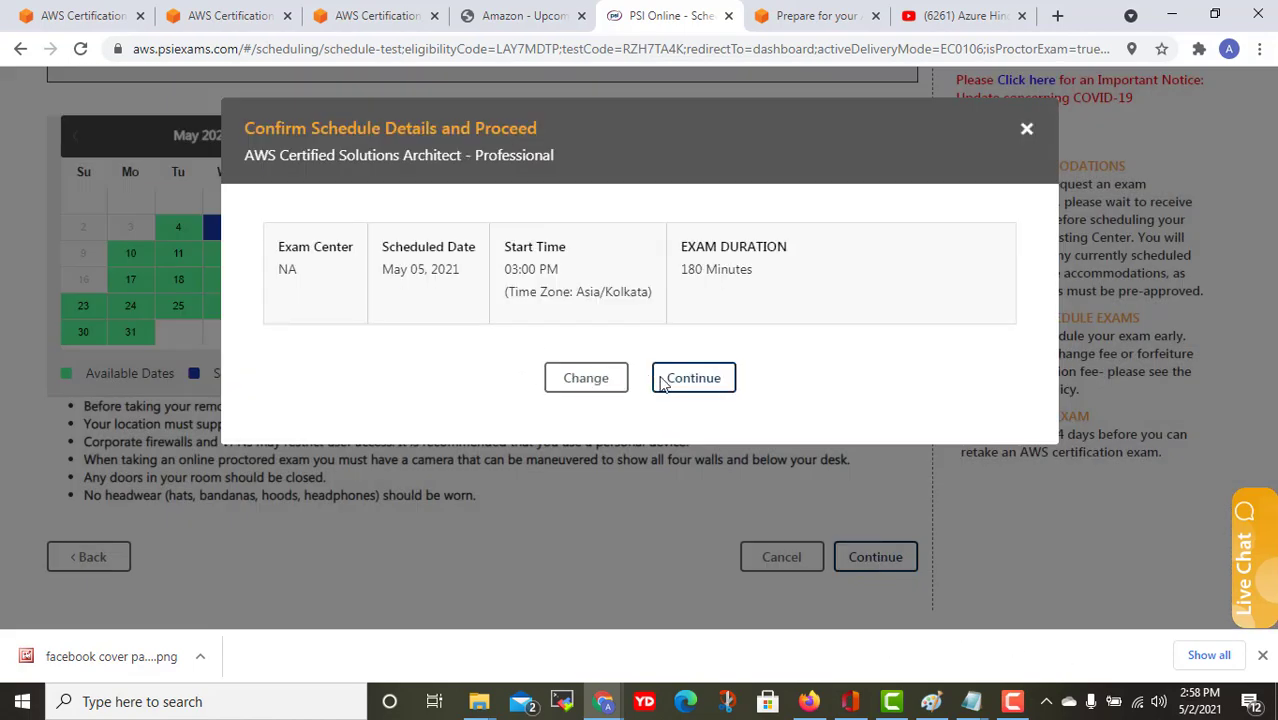
Step: Confirm the May 5 schedule and dismiss the booking success message
click(682, 390)
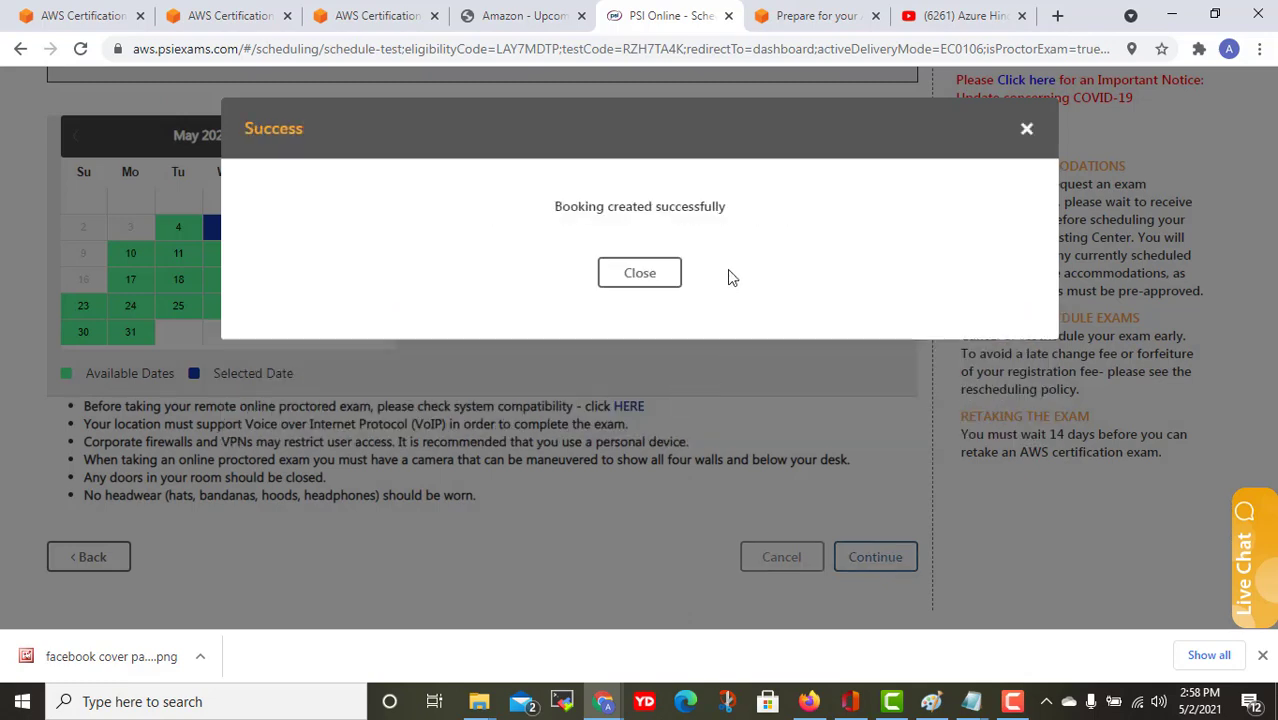
click(625, 277)
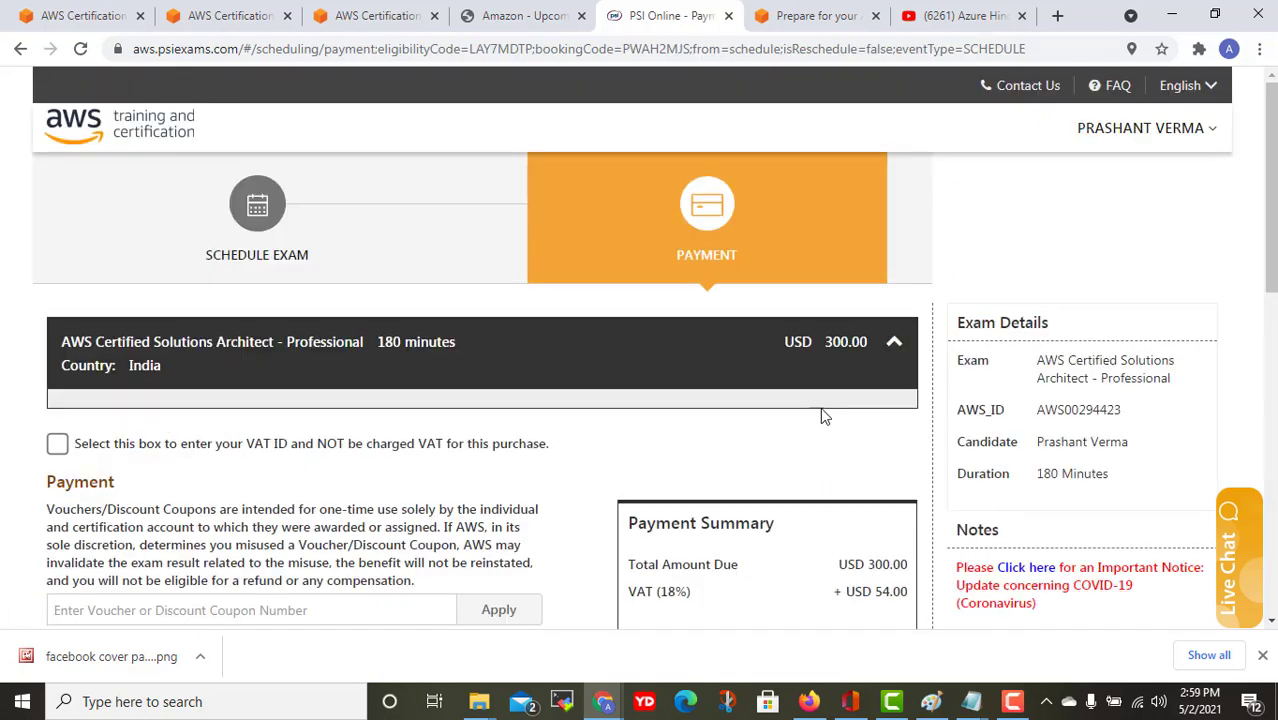
Step: Skip the USD 300.00 payment and go back to the Pending Payment exam details
scroll(817, 415, down, 3)
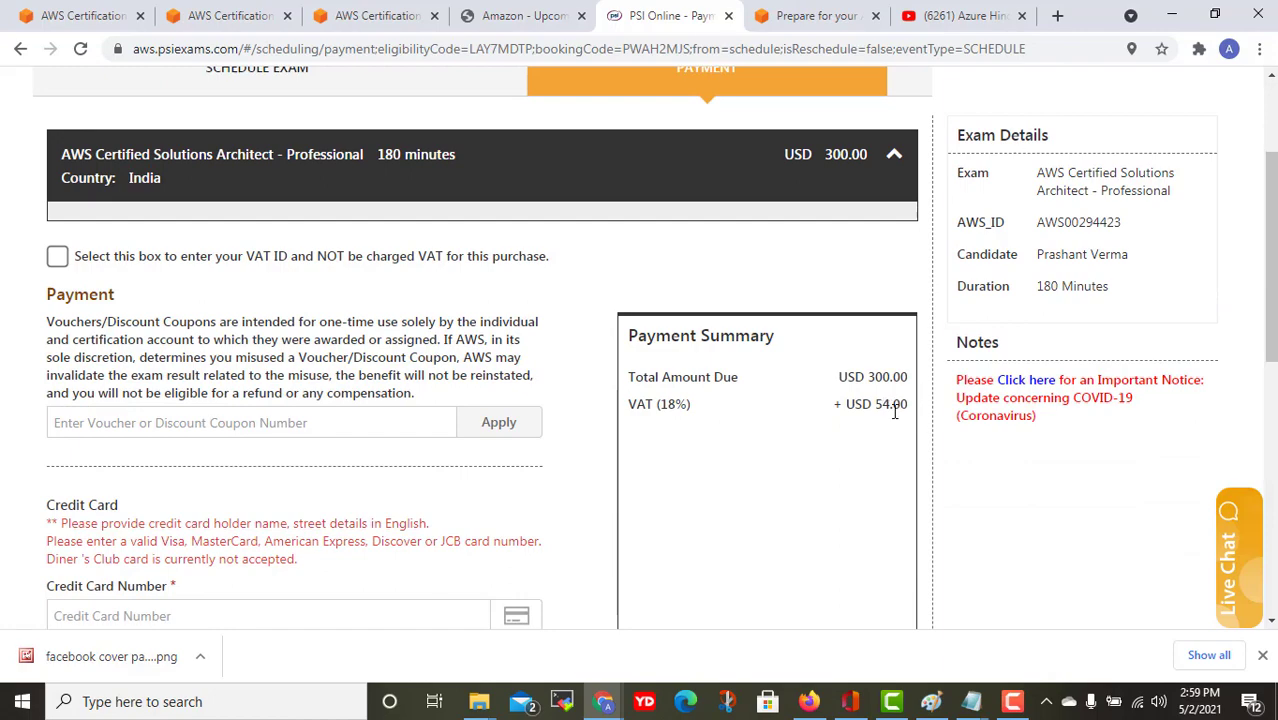
scroll(898, 412, down, 3)
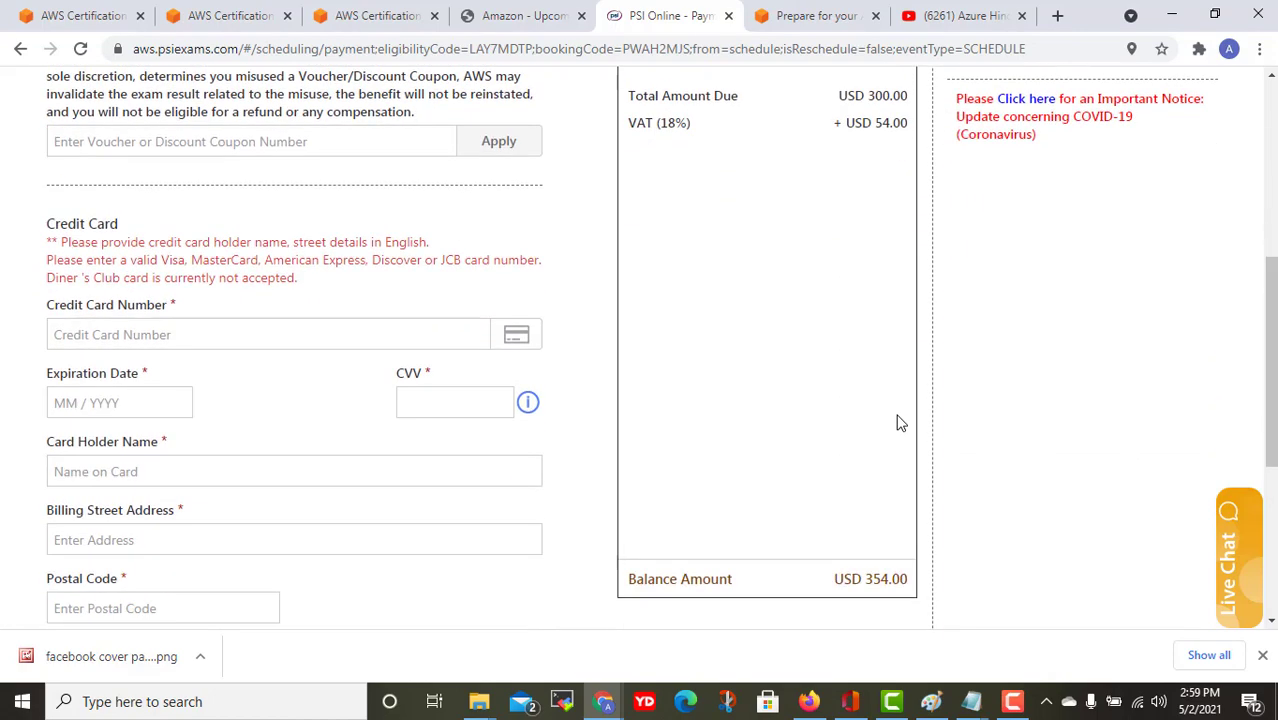
scroll(898, 422, up, 4)
scroll(901, 419, down, 3)
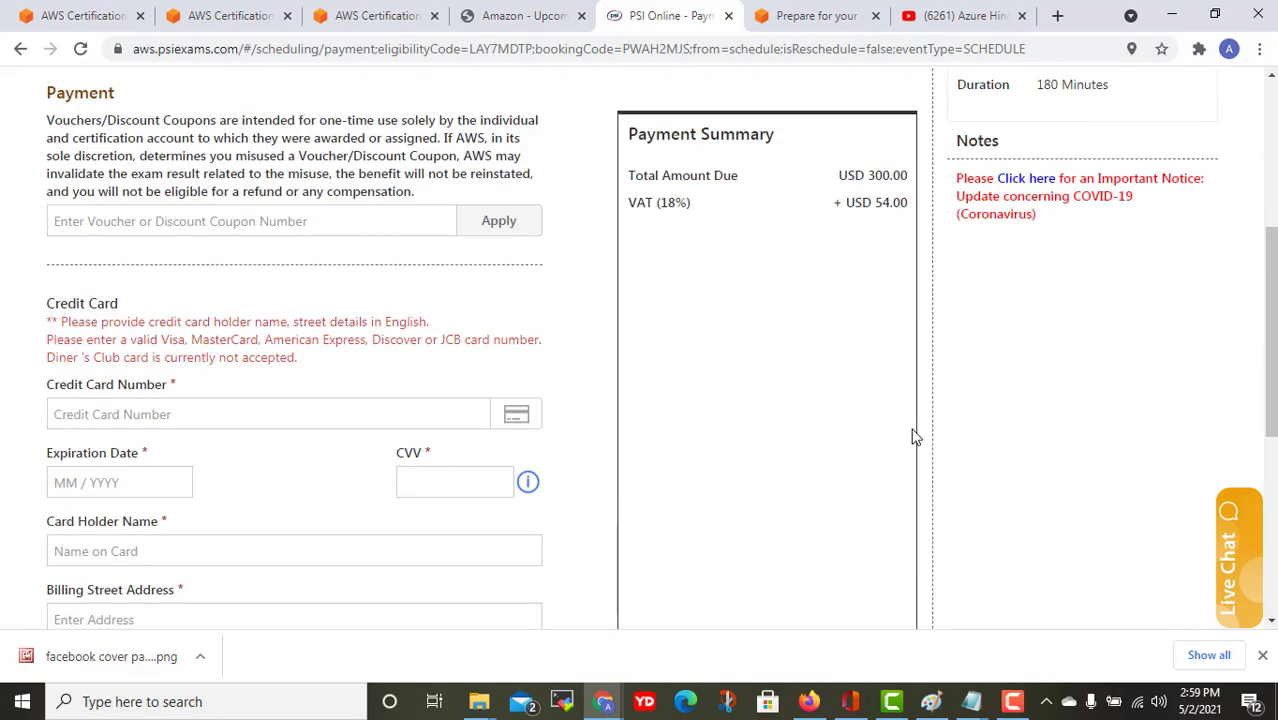
scroll(913, 434, down, 5)
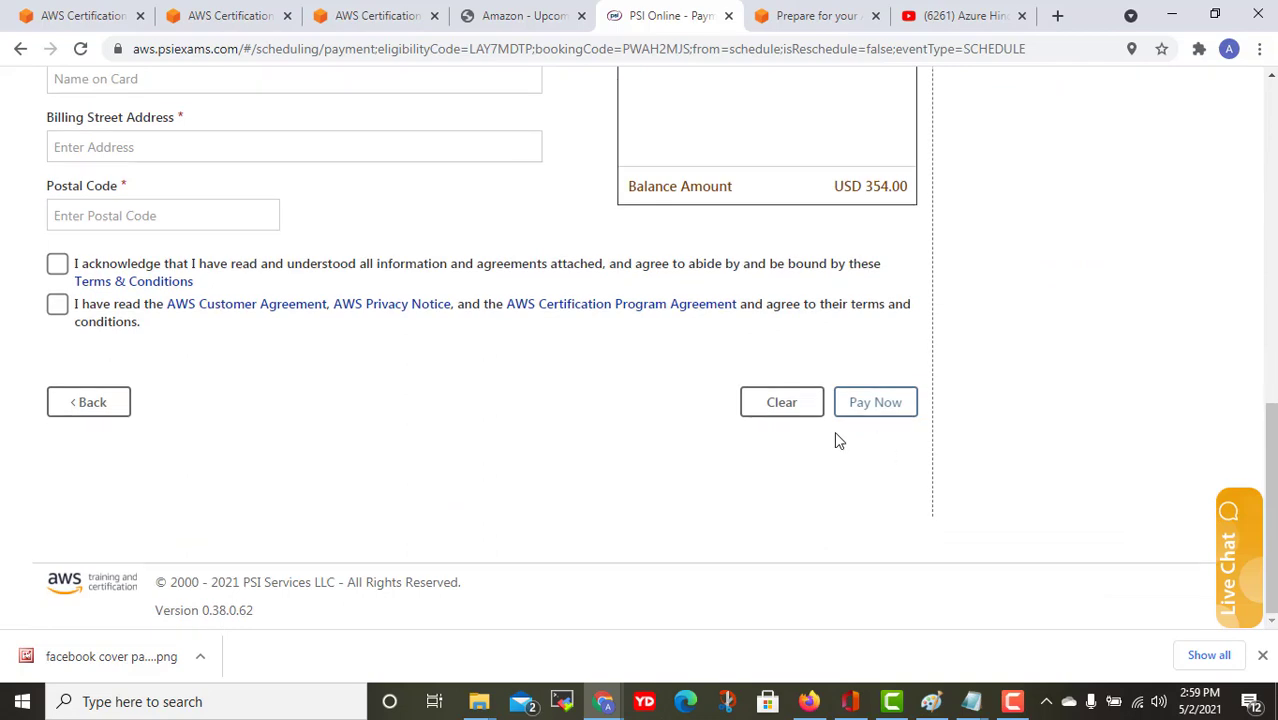
click(84, 412)
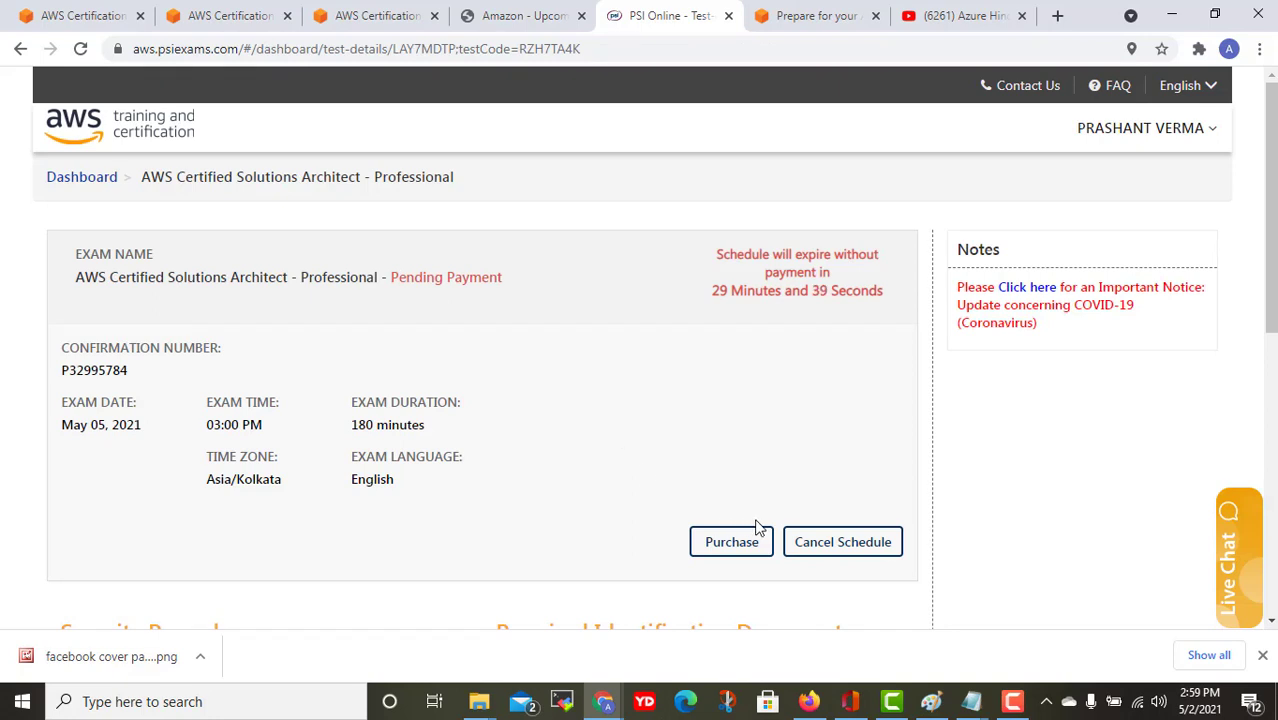
Step: Cancel the May 5 scheduled exam with 'Yes, cancel my scheduled exam' and dismiss the confirmation
click(833, 553)
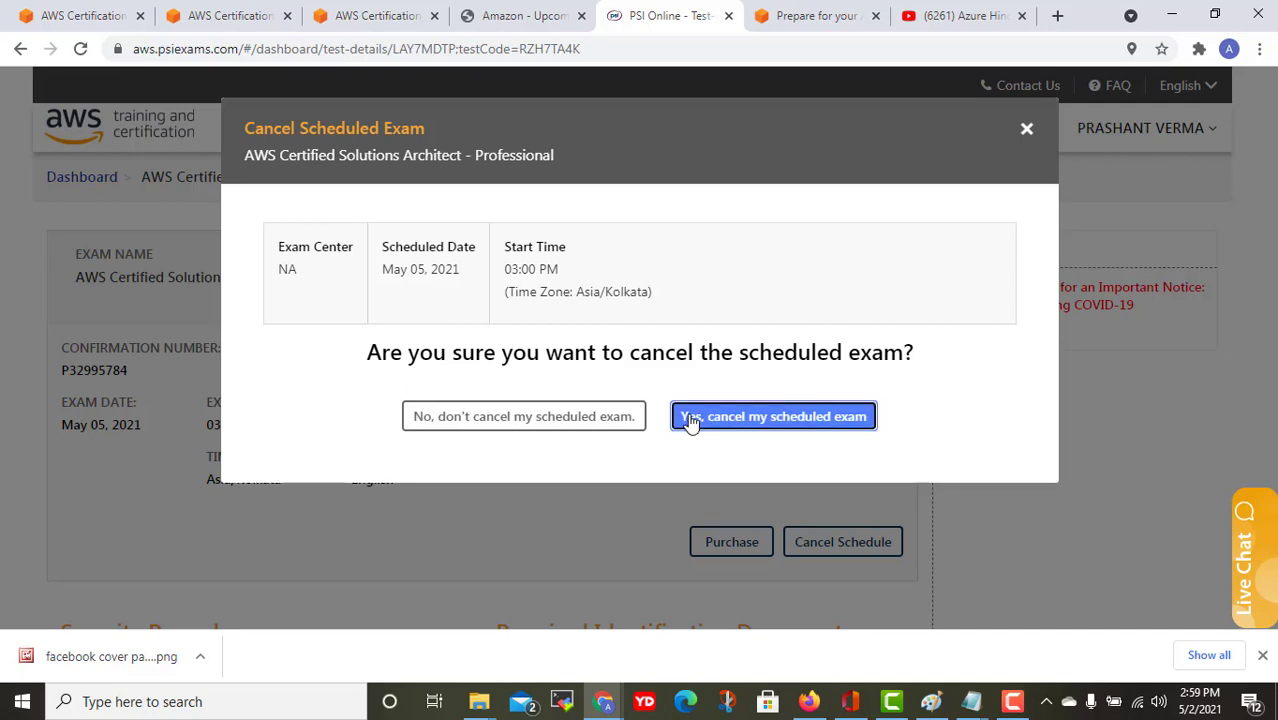
click(689, 421)
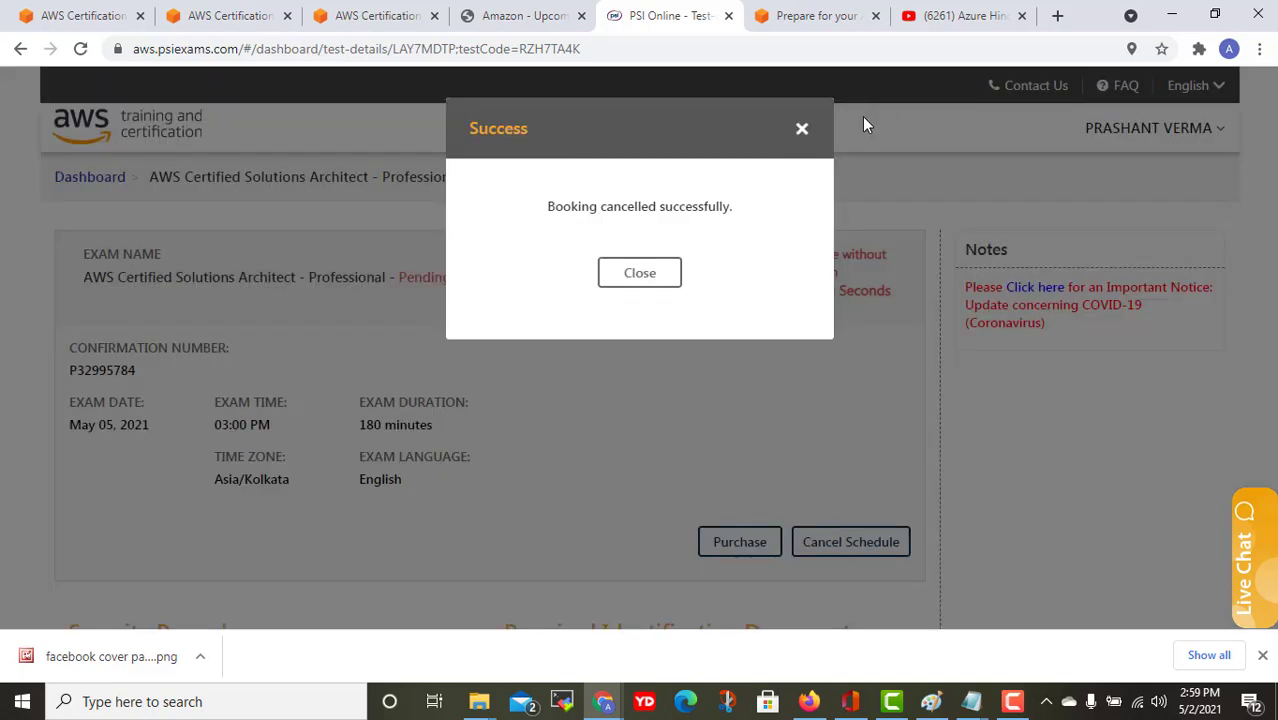
click(801, 133)
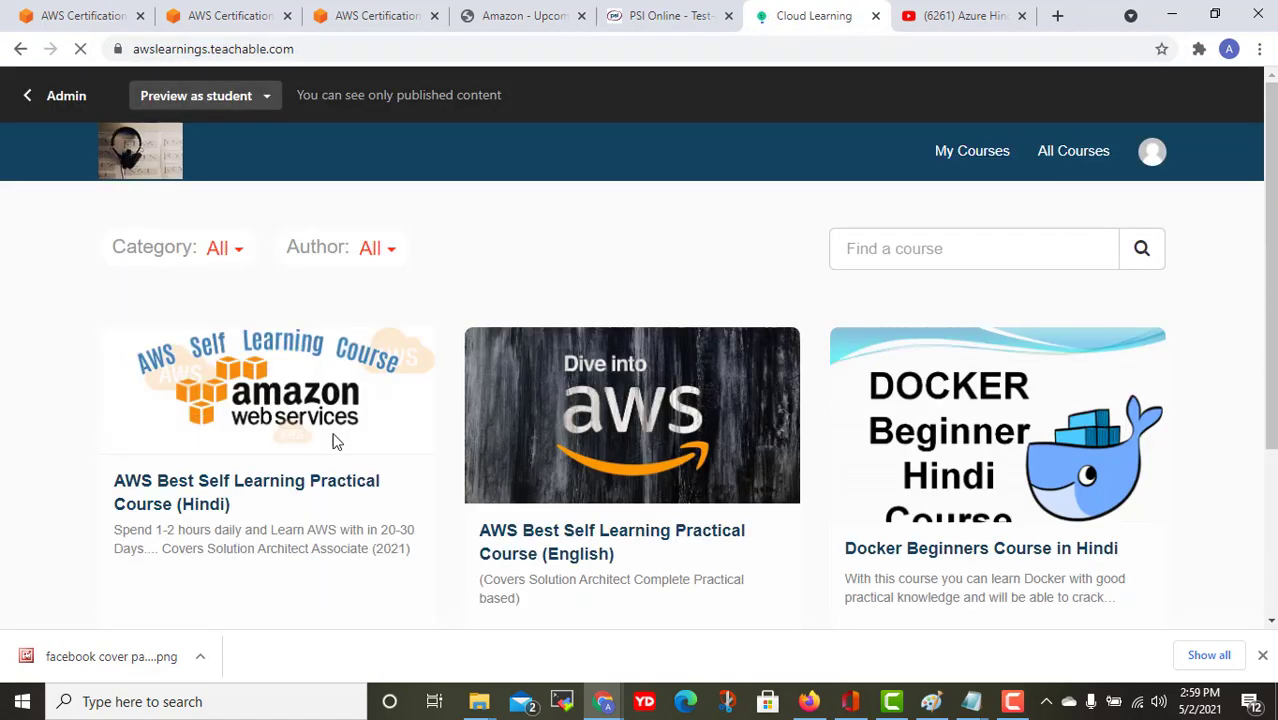
Step: Open the AWS Best Self Learning Practical Course (Hindi) page and scroll to its curriculum
scroll(341, 443, down, 3)
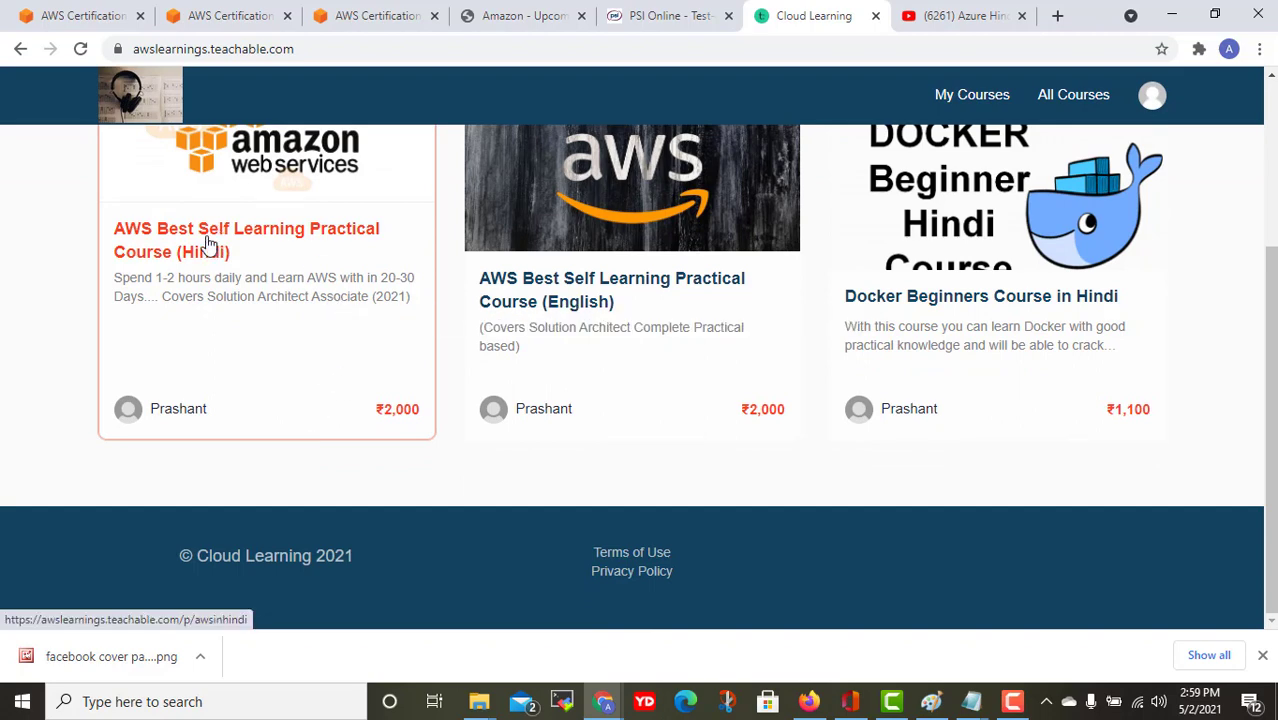
click(364, 273)
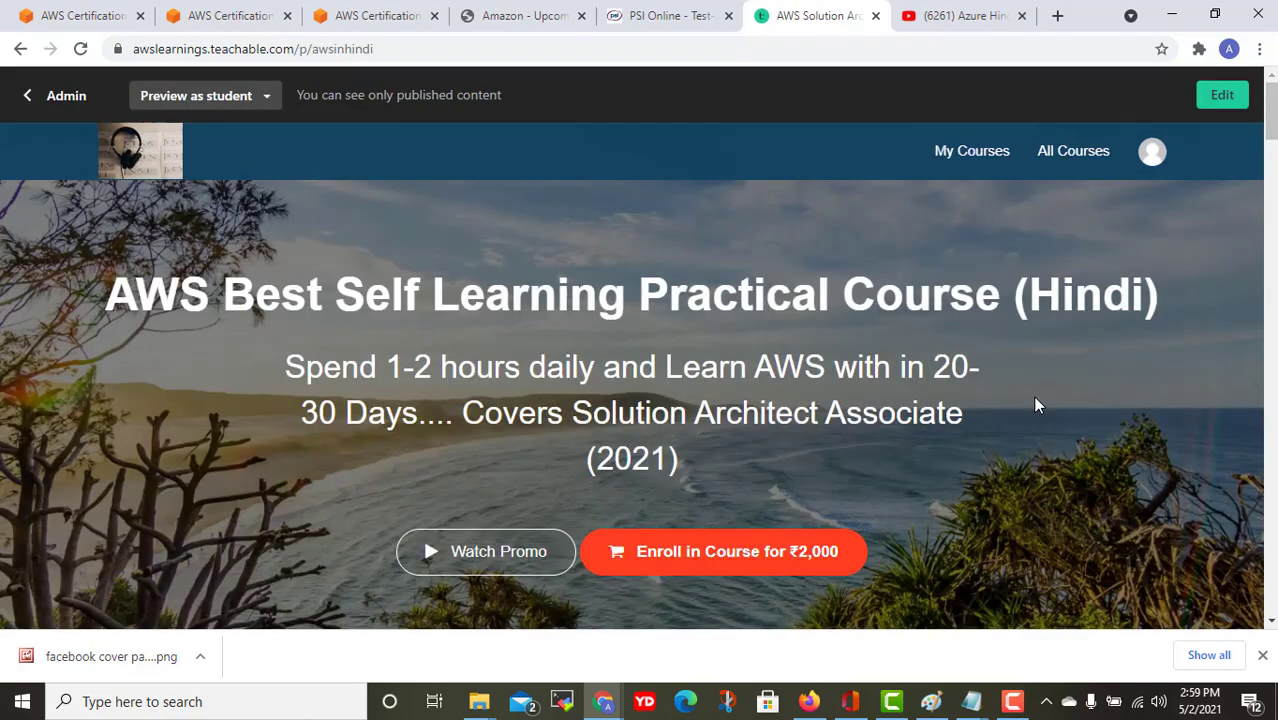
scroll(1035, 402, down, 3)
scroll(1035, 402, down, 4)
scroll(1036, 411, down, 5)
scroll(1036, 411, down, 5)
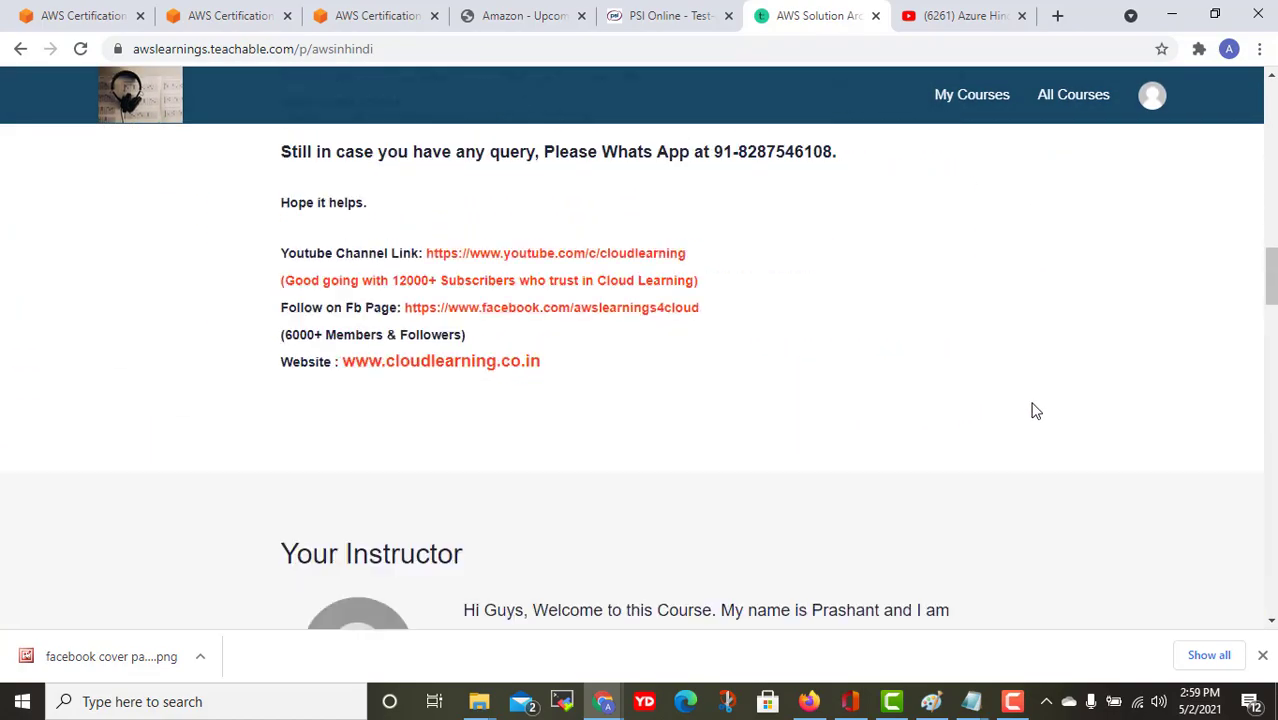
scroll(1030, 410, down, 5)
scroll(1026, 409, down, 3)
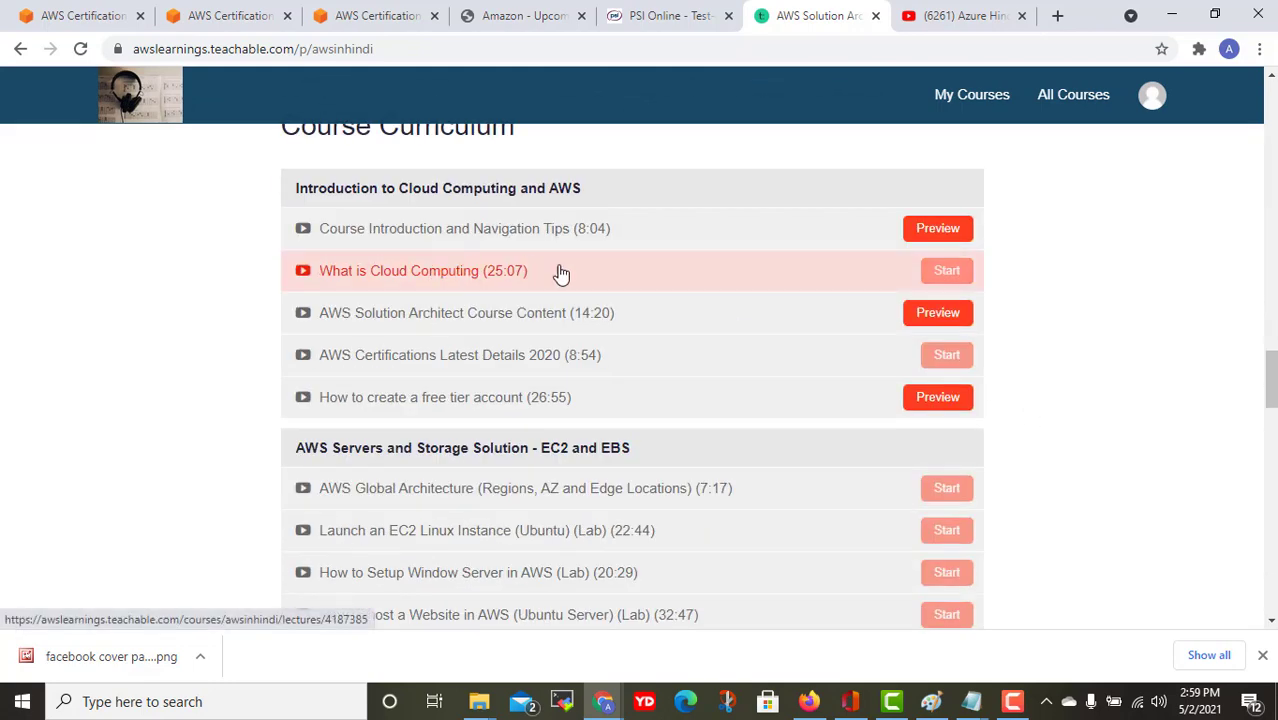
scroll(628, 341, down, 3)
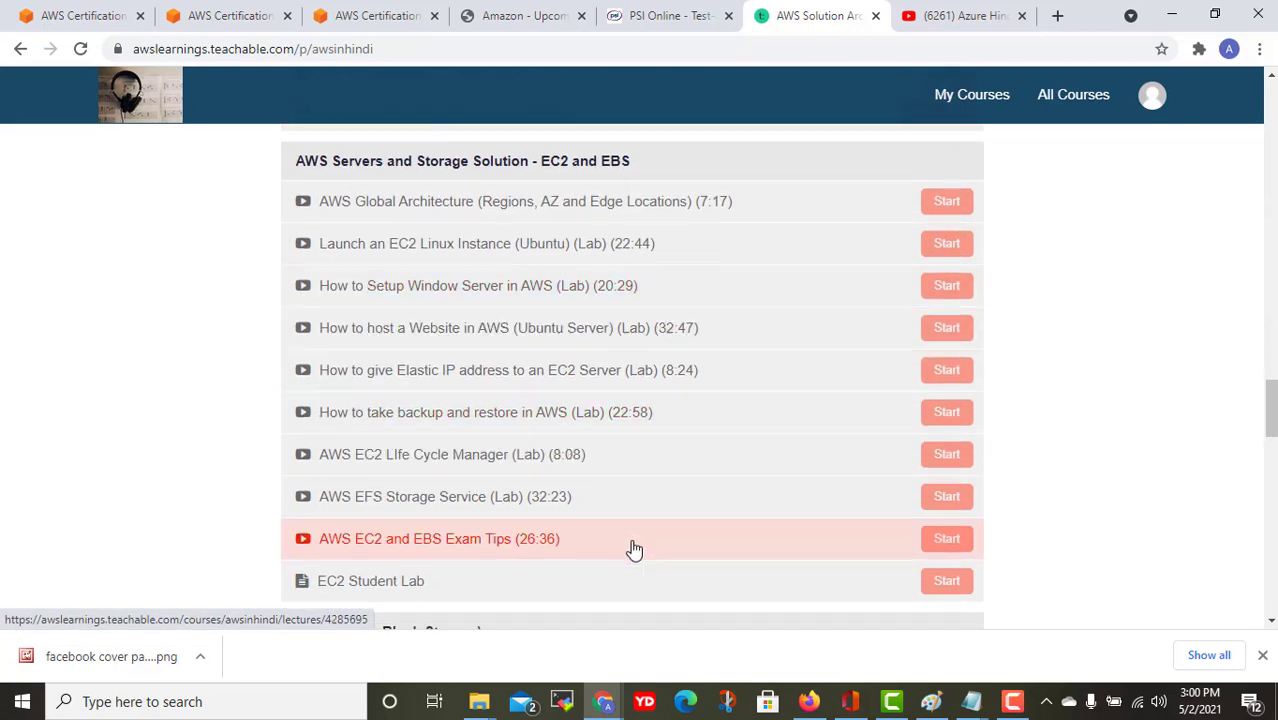
scroll(630, 545, down, 2)
scroll(668, 482, down, 3)
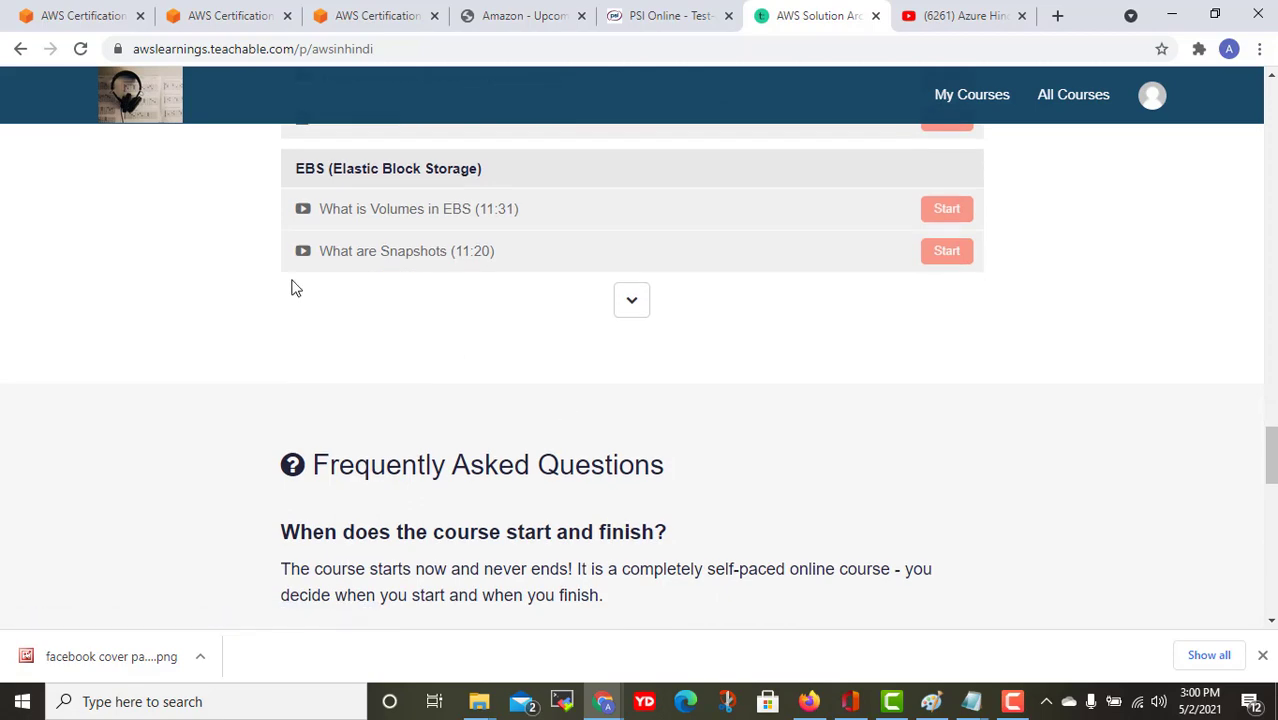
Step: Expand all curriculum sections, review the lectures, and return to the page top
click(628, 301)
scroll(784, 400, down, 3)
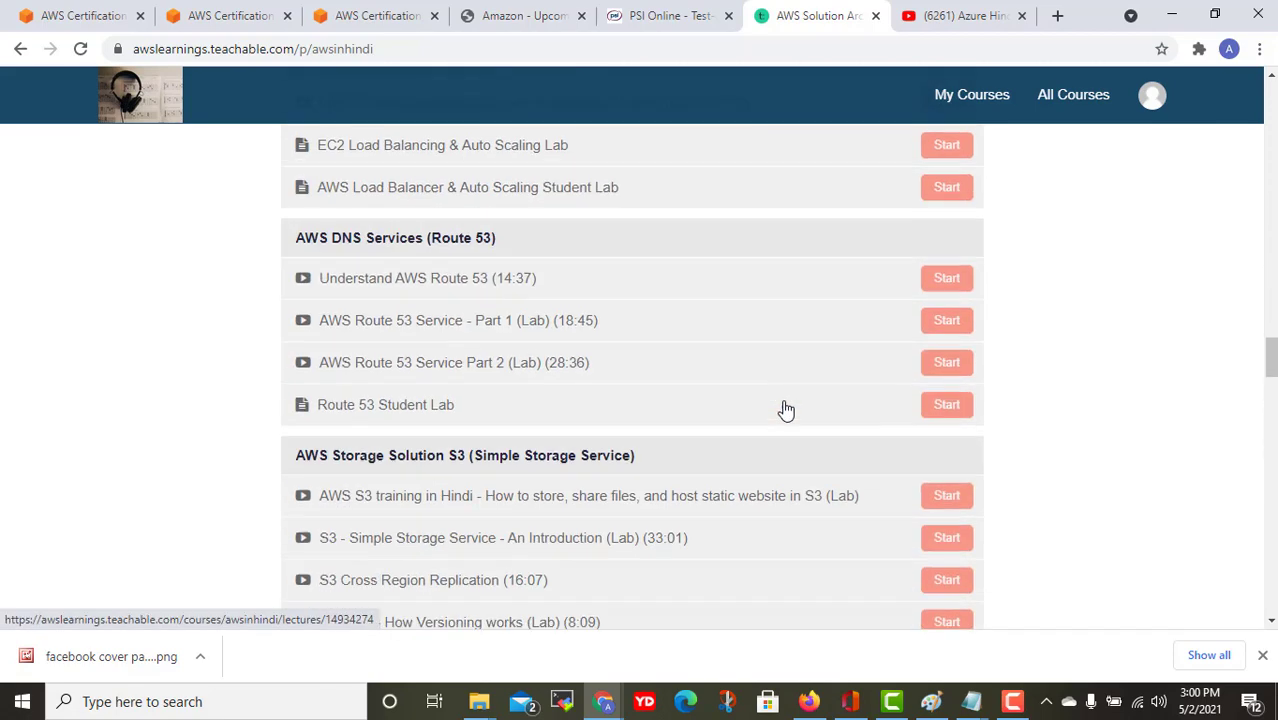
scroll(786, 410, down, 2)
scroll(786, 410, down, 3)
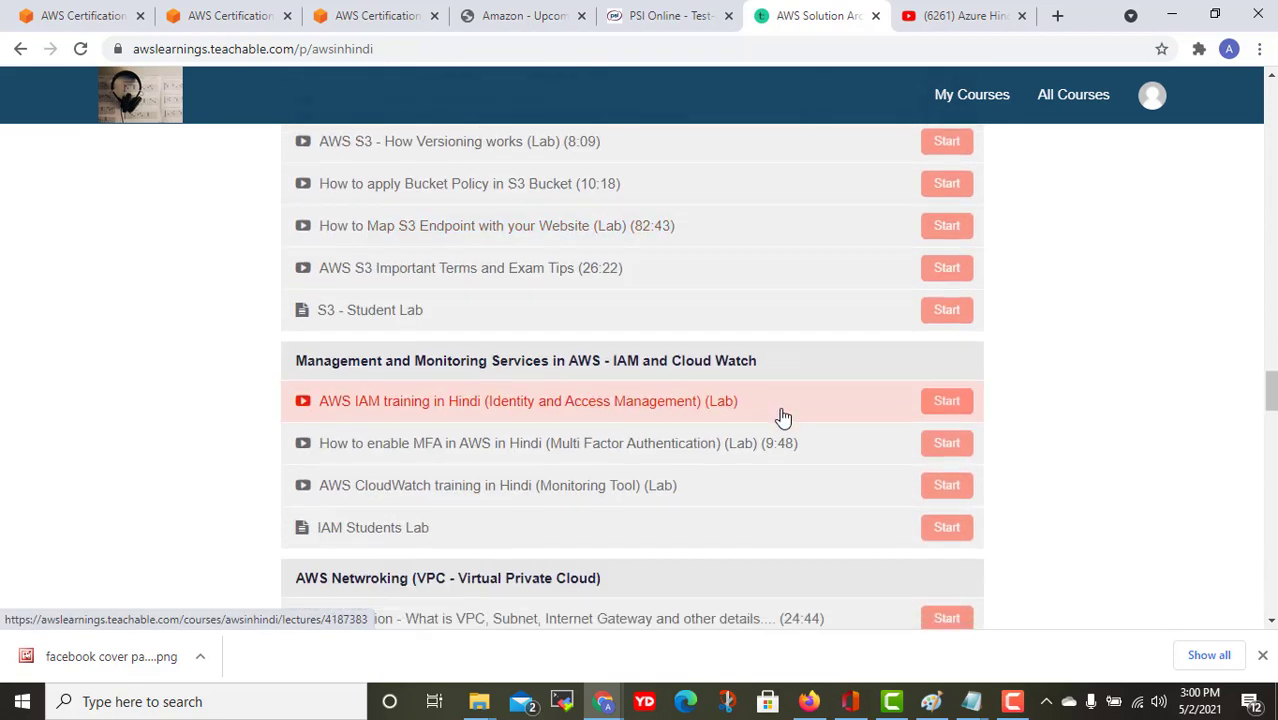
scroll(783, 415, down, 1)
scroll(781, 421, down, 4)
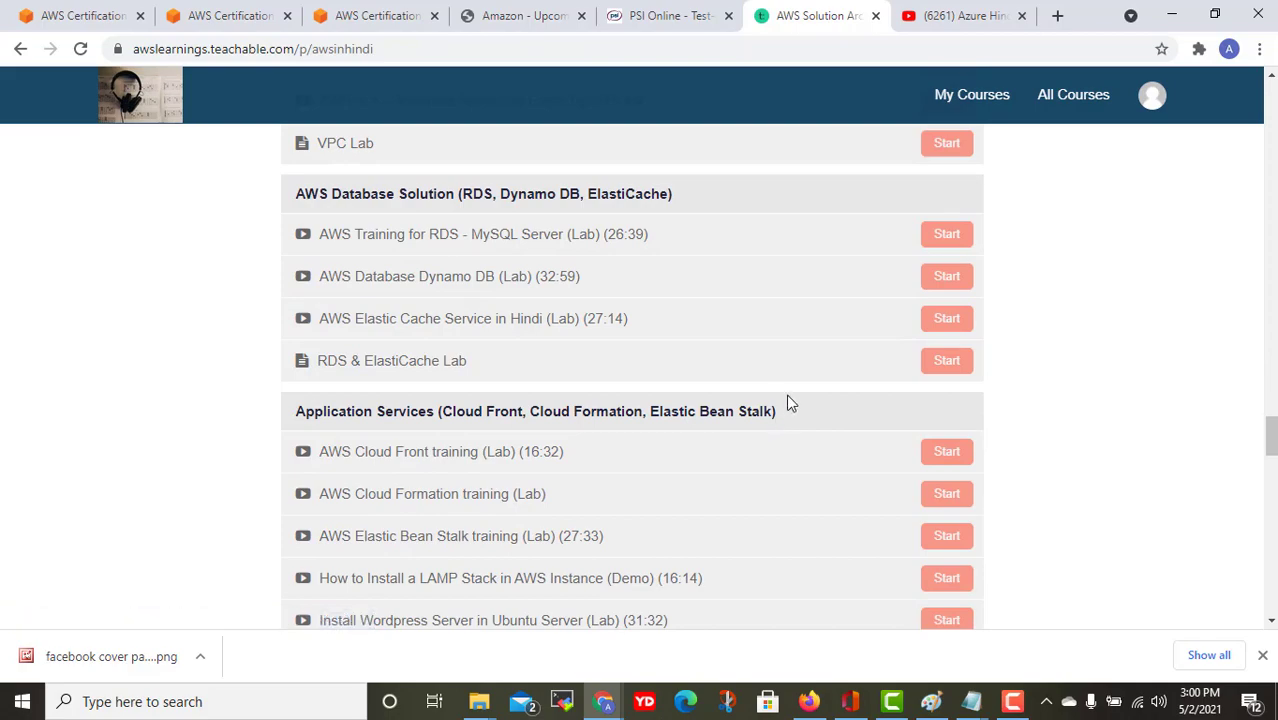
scroll(744, 378, down, 4)
scroll(735, 380, down, 3)
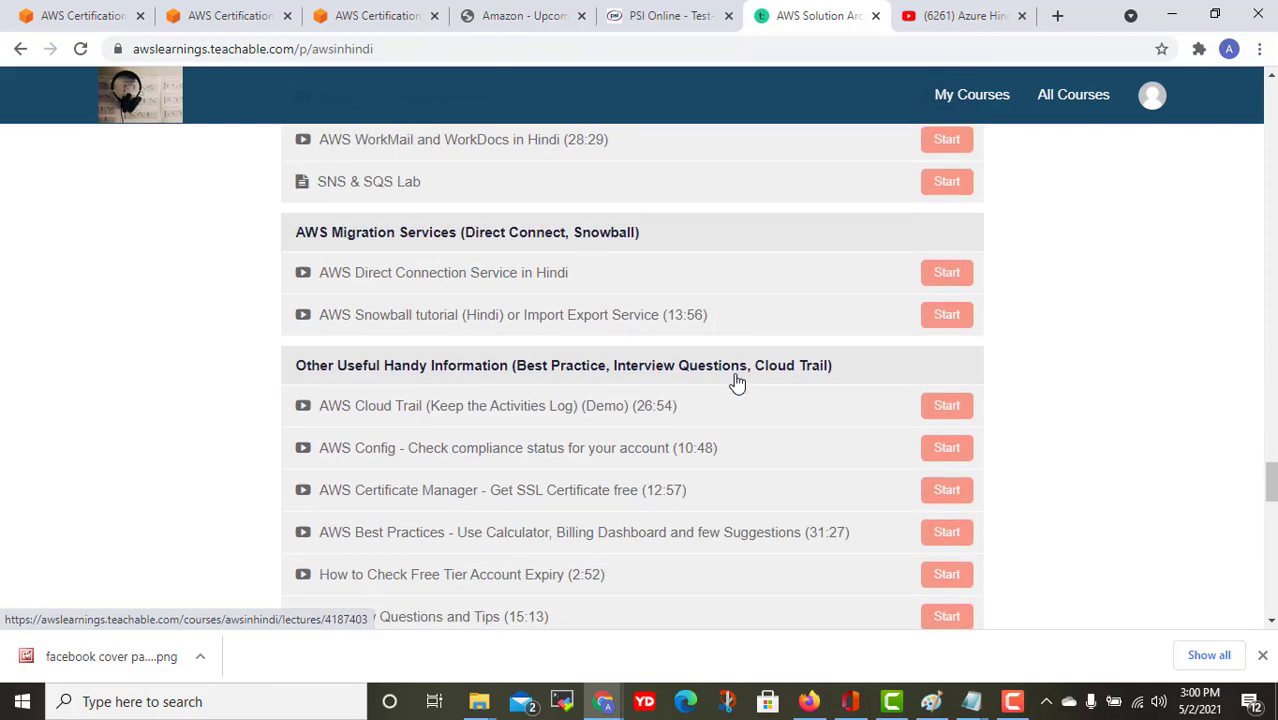
scroll(735, 380, down, 3)
scroll(737, 387, up, 5)
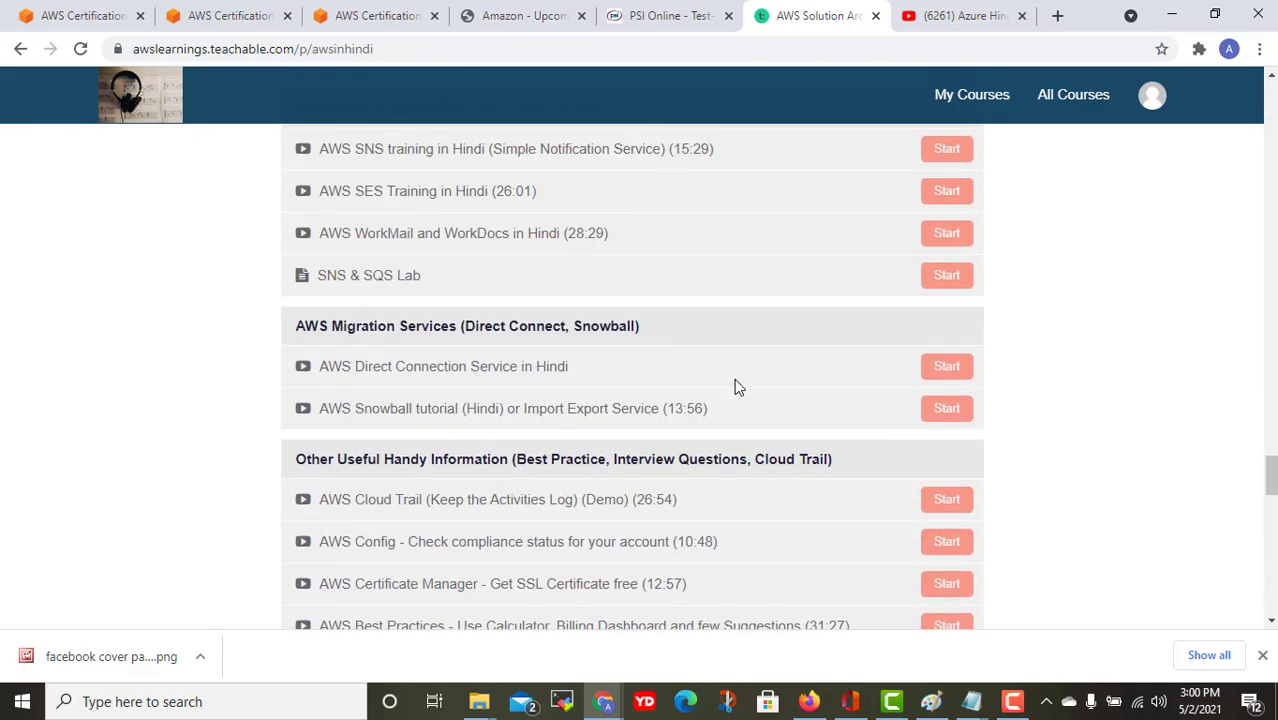
scroll(735, 387, up, 3)
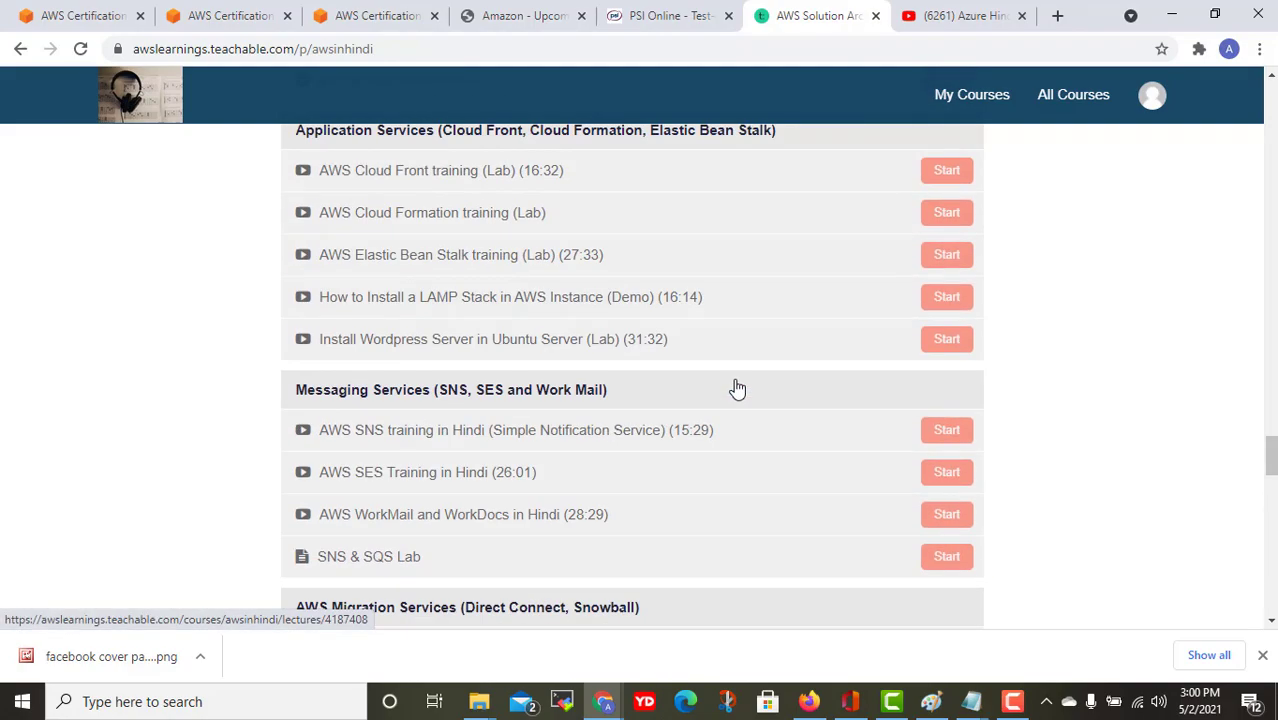
scroll(735, 381, up, 4)
scroll(735, 380, up, 5)
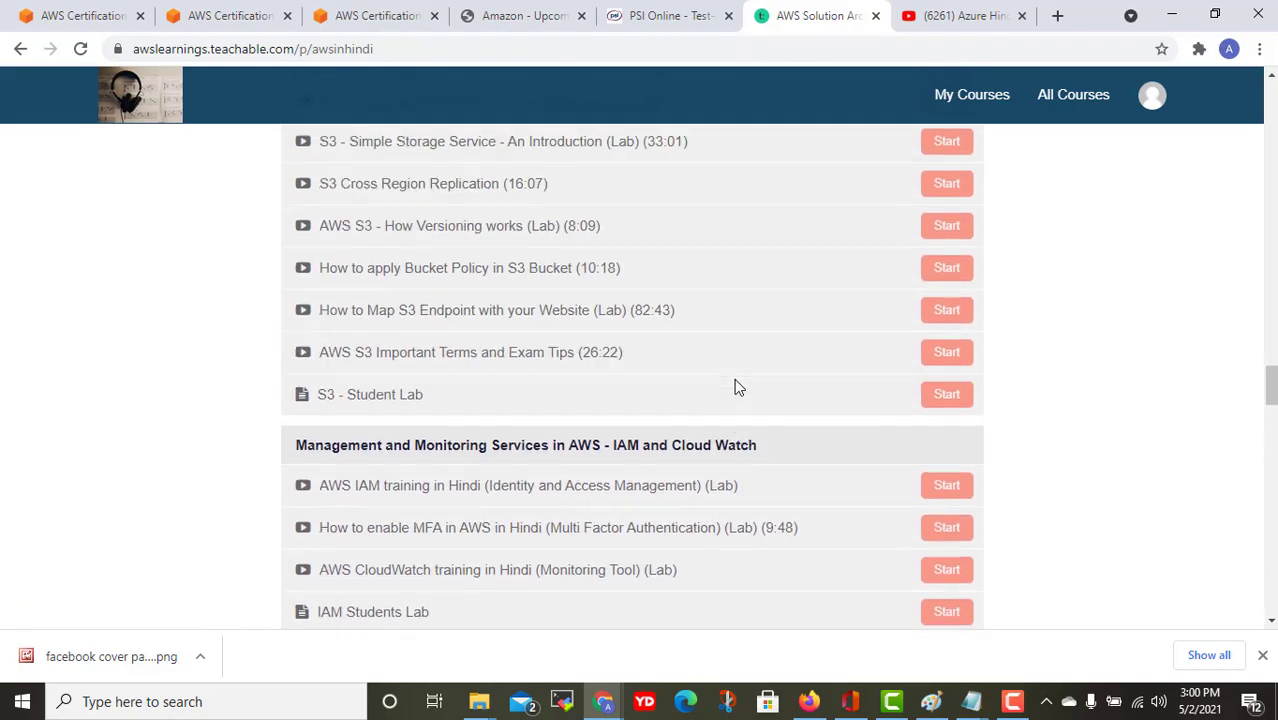
scroll(735, 380, up, 5)
scroll(735, 380, up, 5)
scroll(735, 387, up, 5)
scroll(735, 387, up, 4)
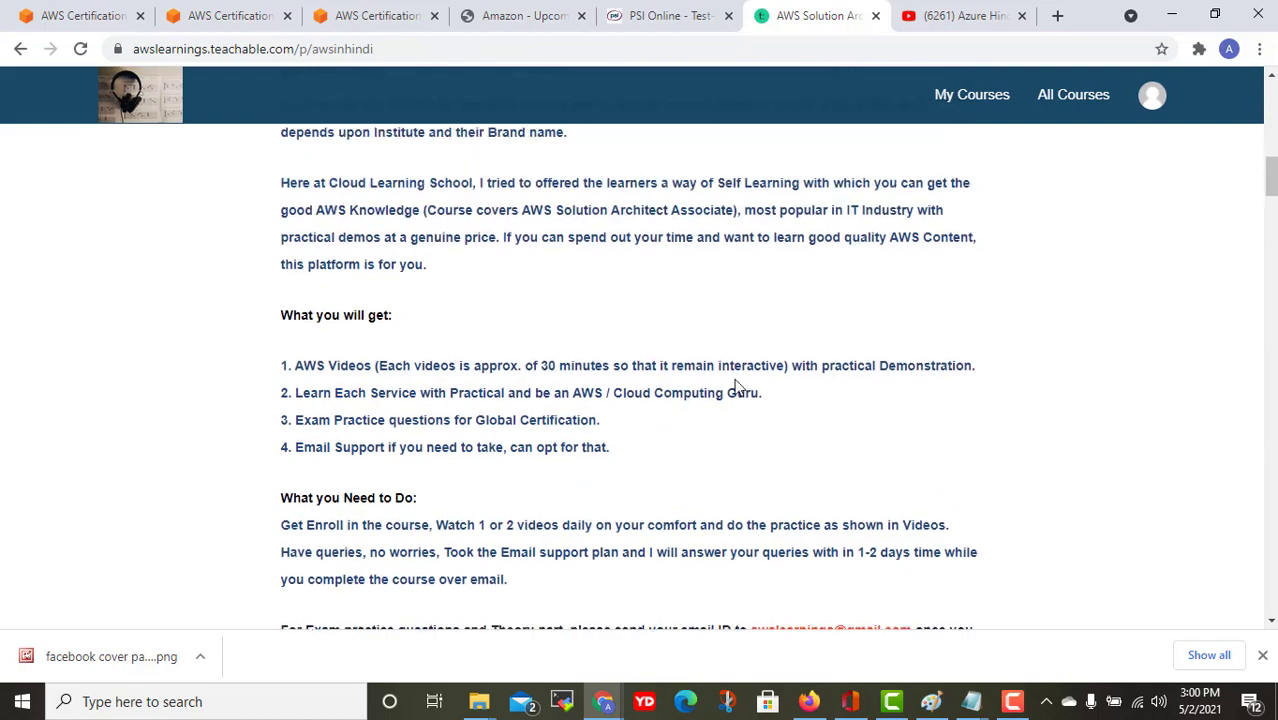
scroll(735, 387, up, 5)
scroll(735, 387, up, 2)
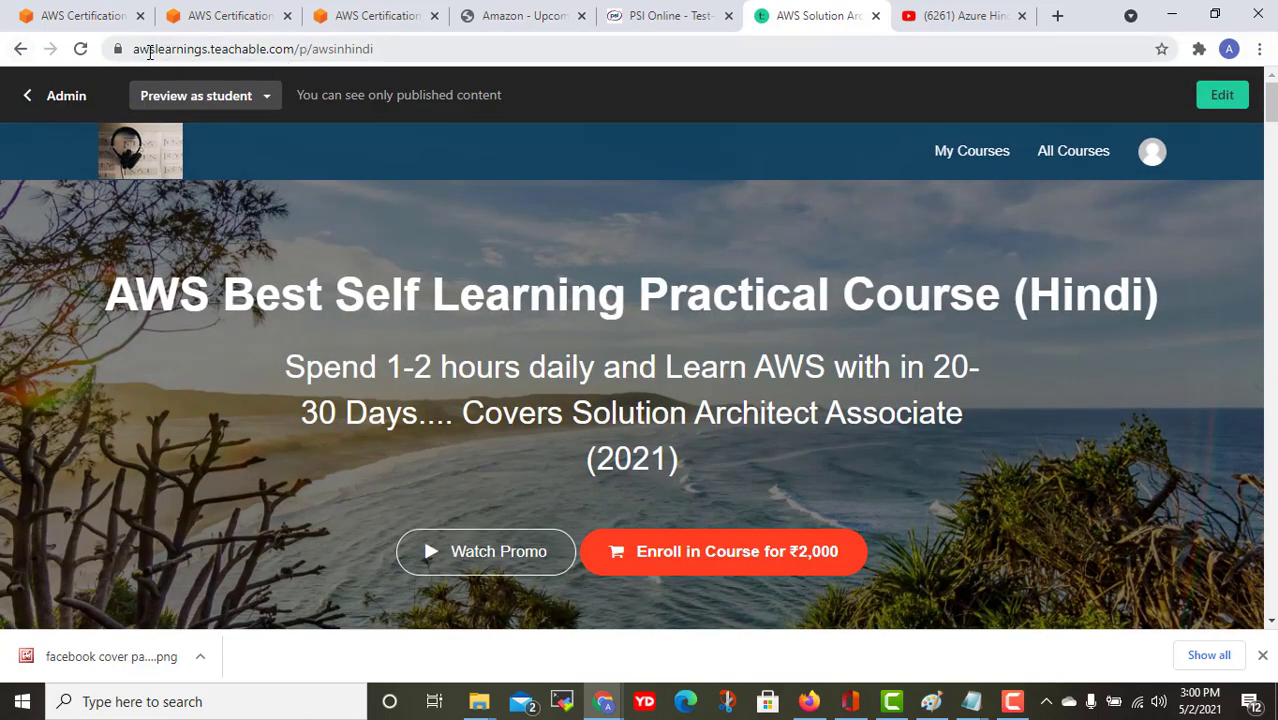
drag(150, 52, 287, 50)
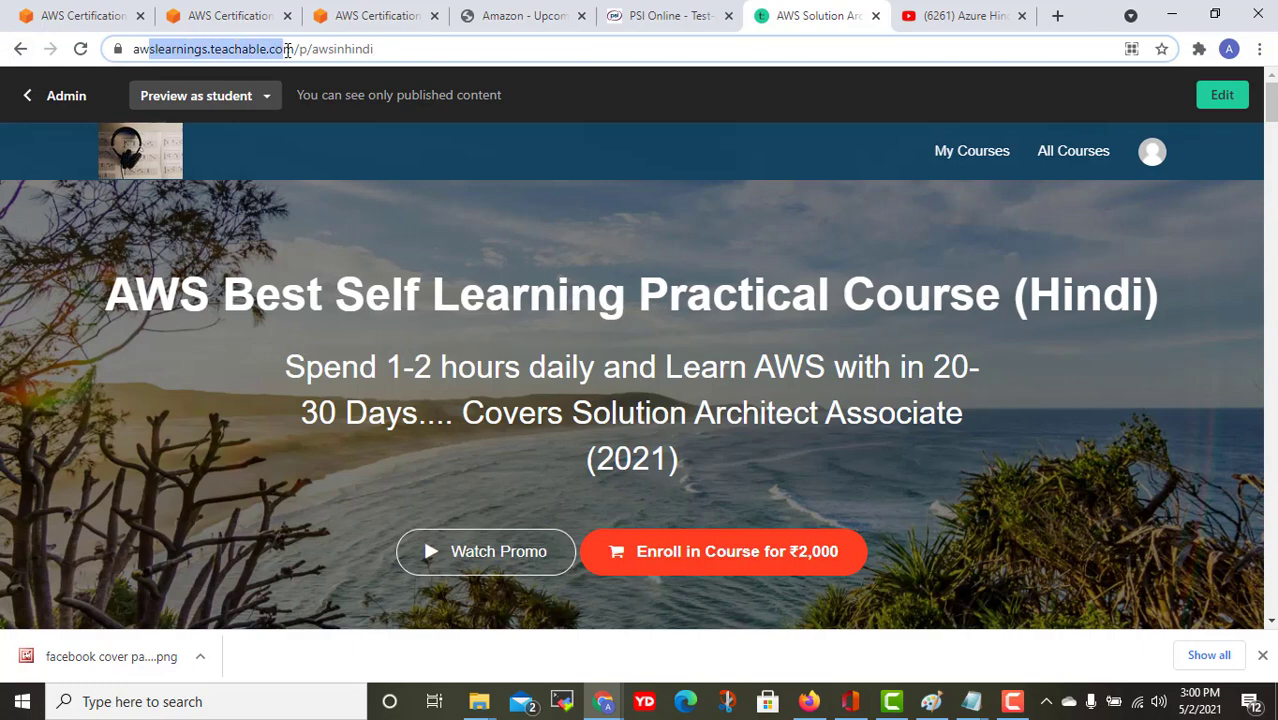
right_click(23, 701)
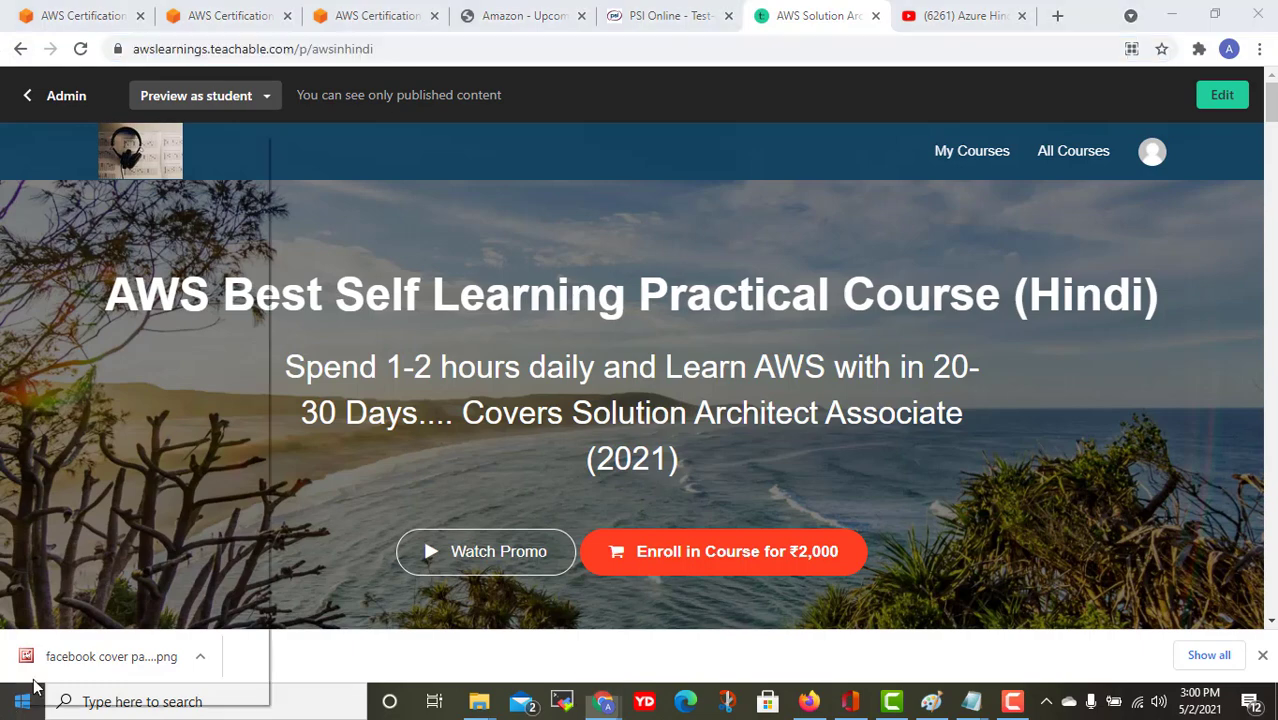
click(56, 614)
text(n)
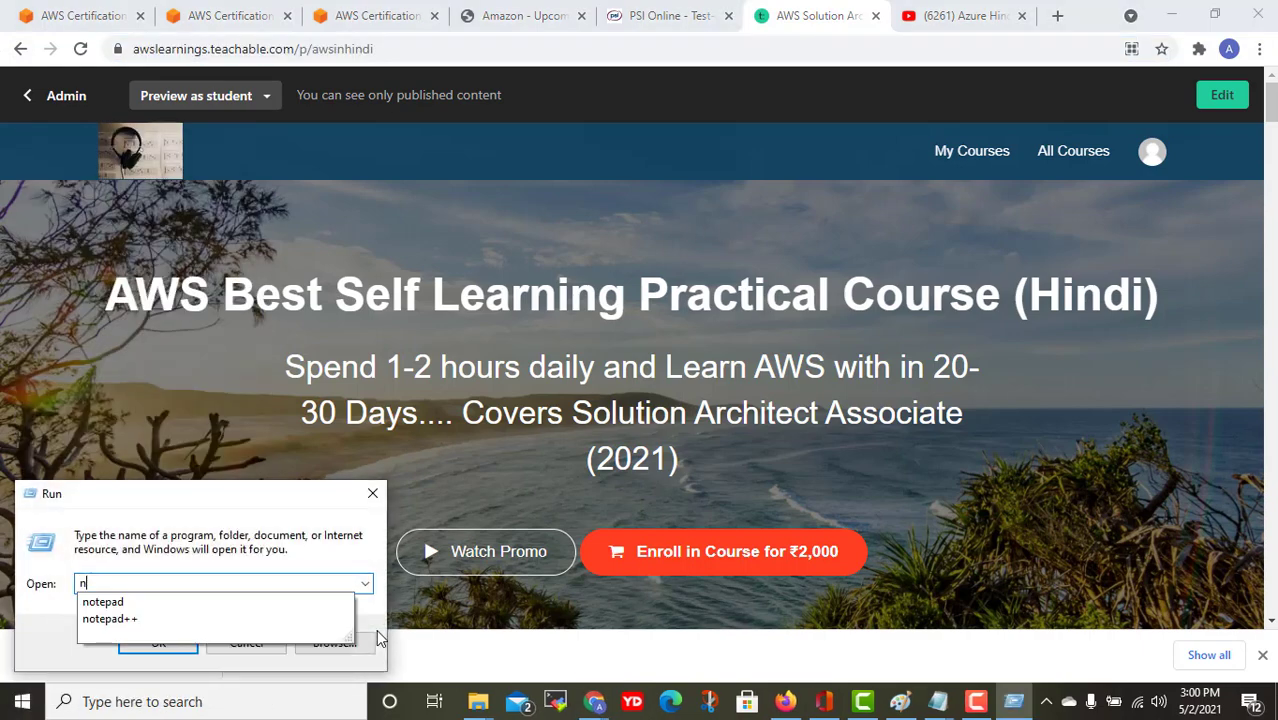
text(otepad)
key(Return)
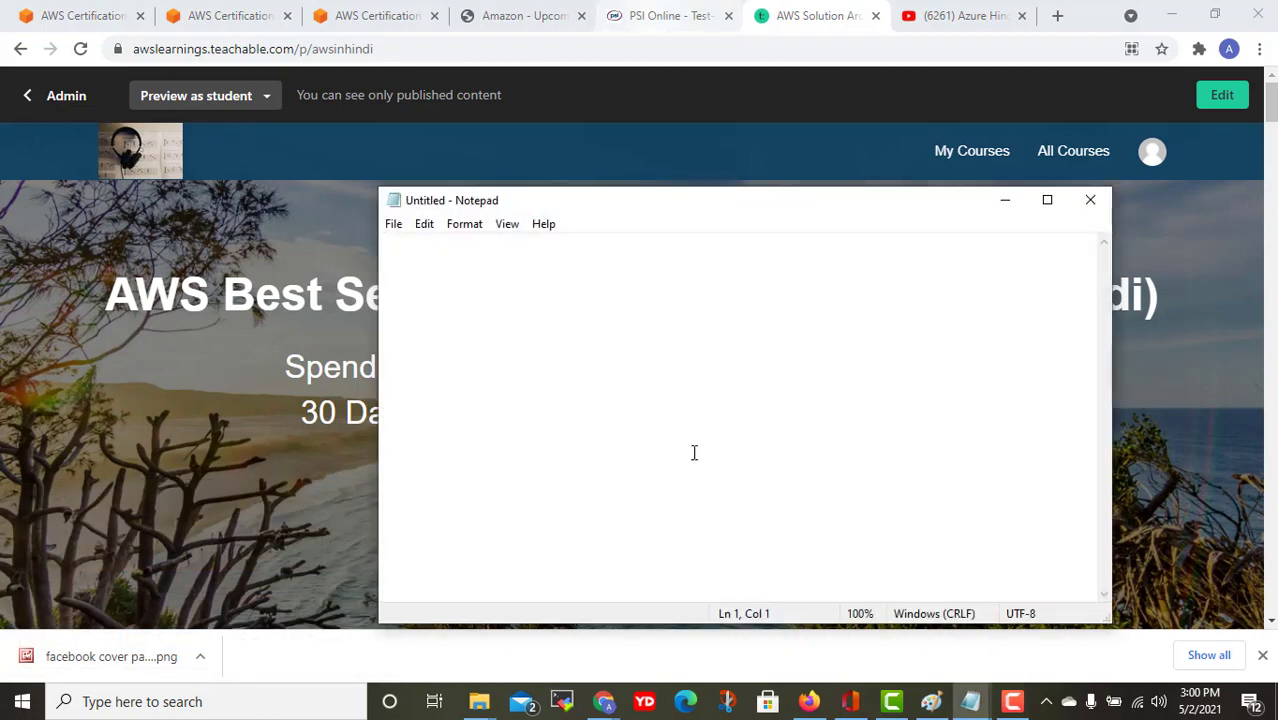
key(Return)
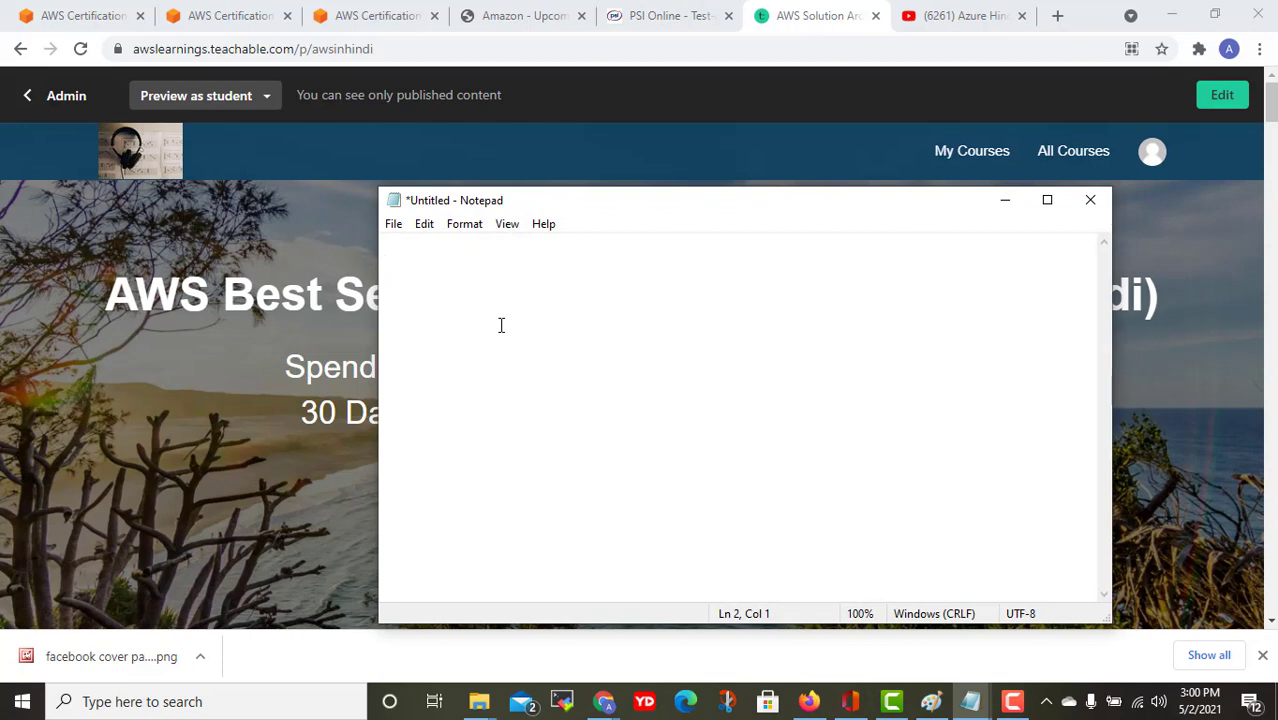
text(Via)
key(BackSpace)
text(ia )
text(Paytm)
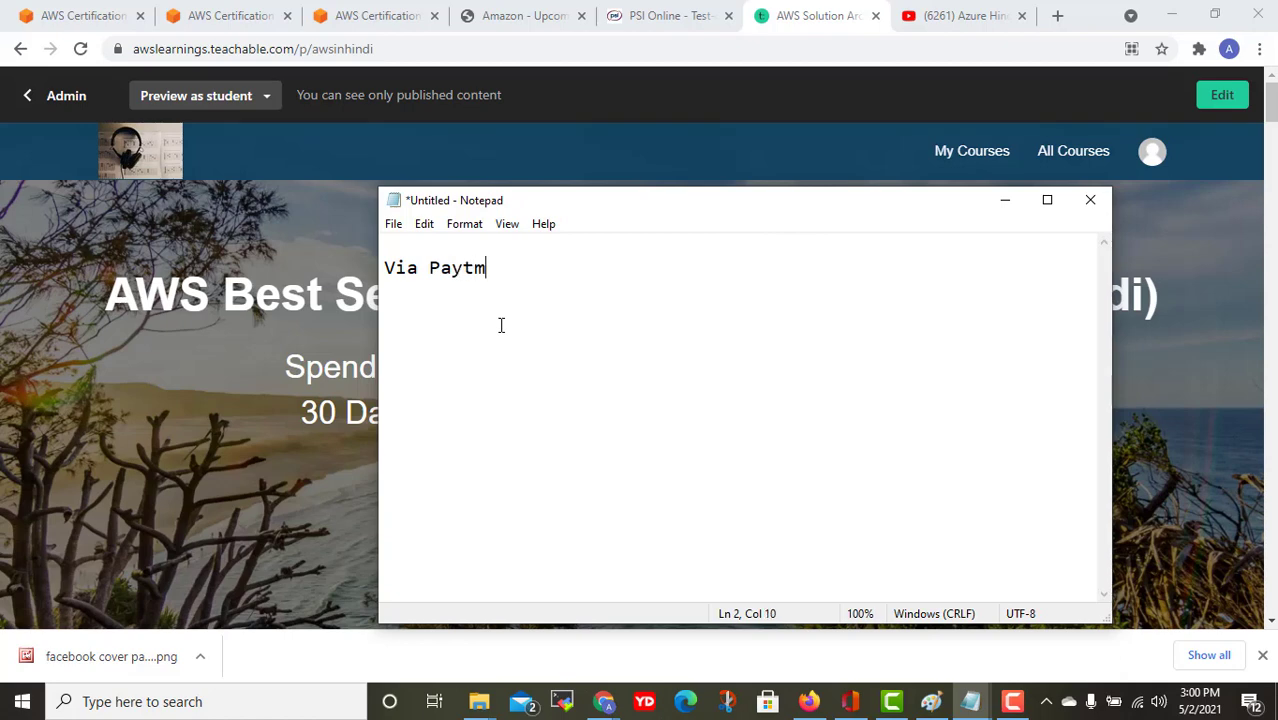
text( / )
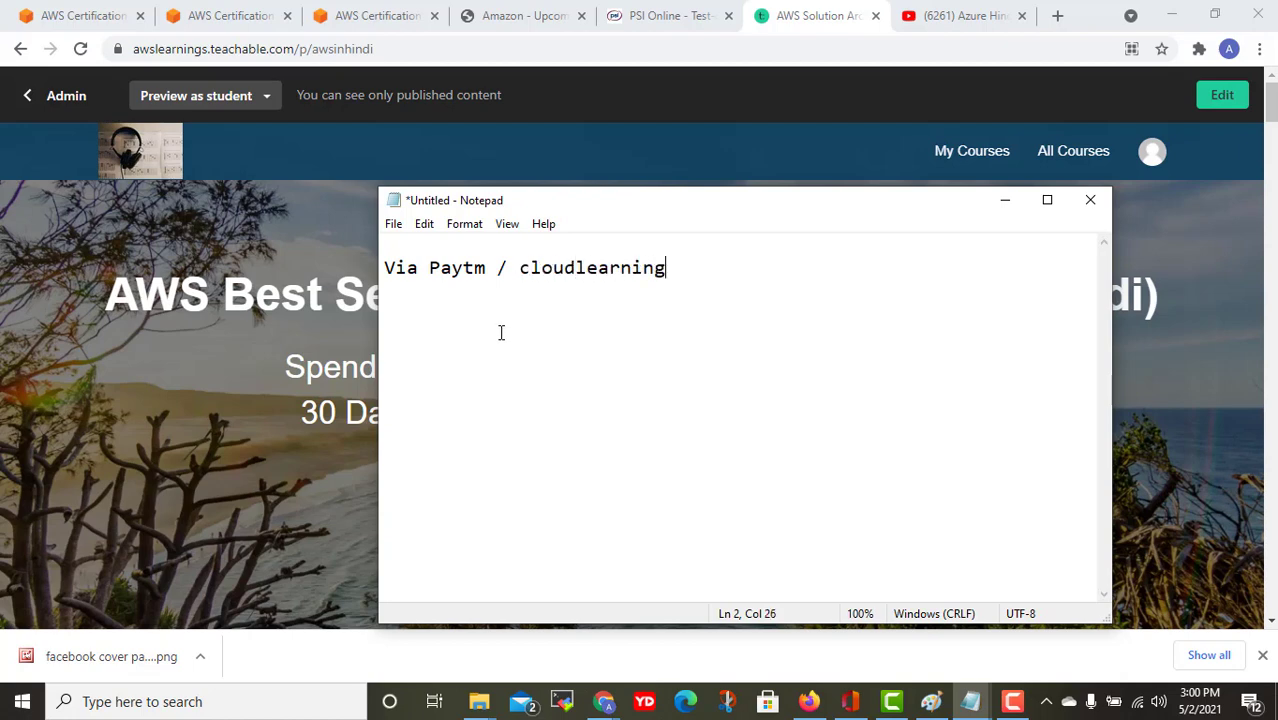
key(Return)
key(Return)
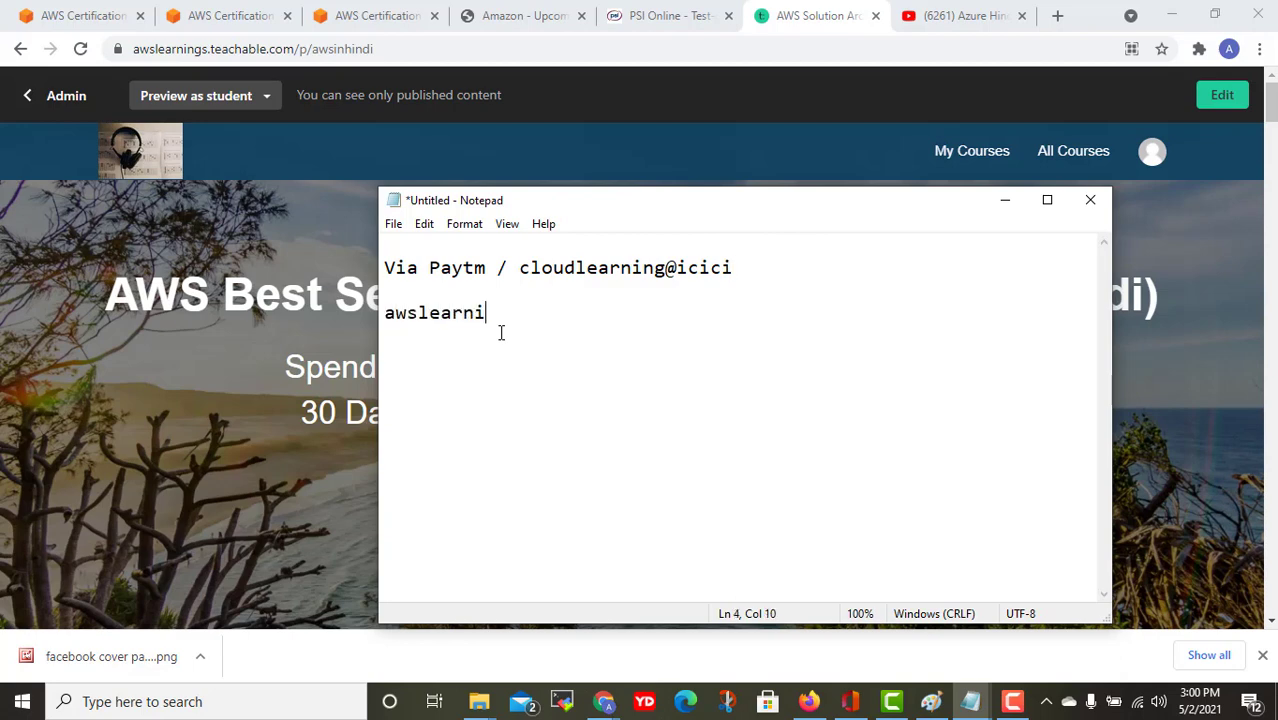
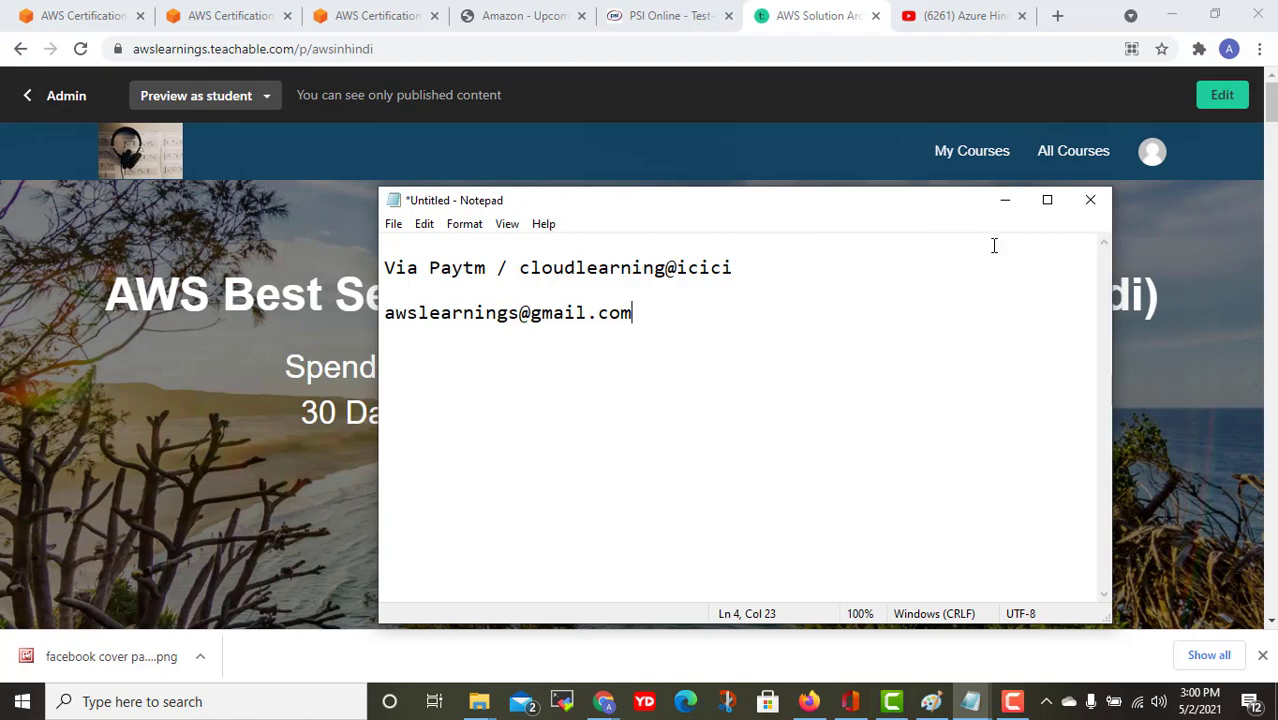
click(1090, 200)
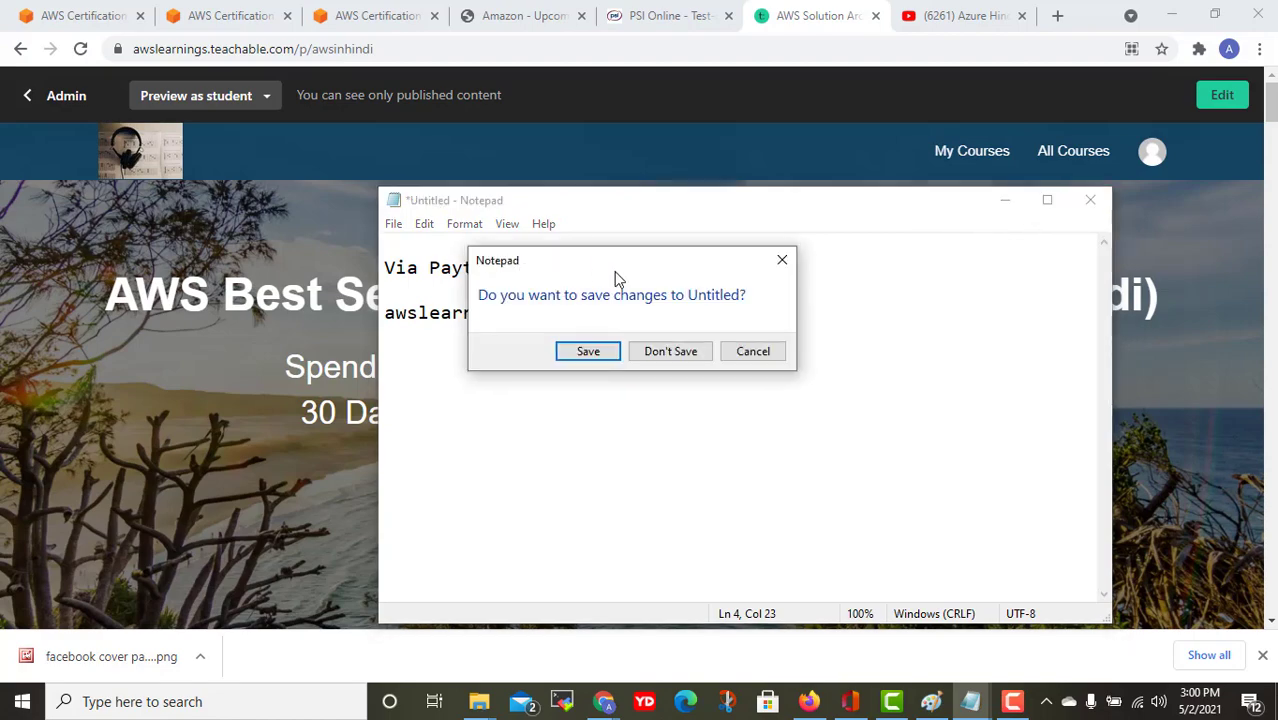
click(668, 355)
Step: Close the Teachable admin tab and return to the AWS Certification tab
scroll(560, 390, down, 5)
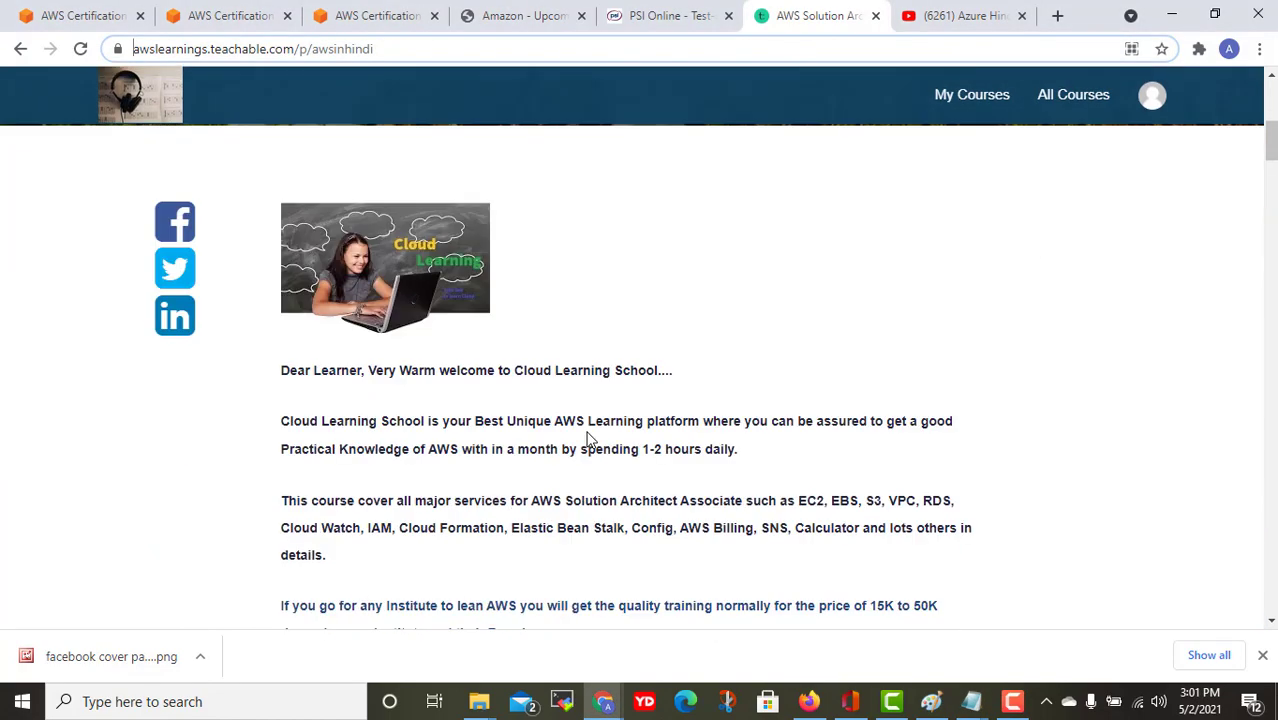
scroll(588, 435, up, 8)
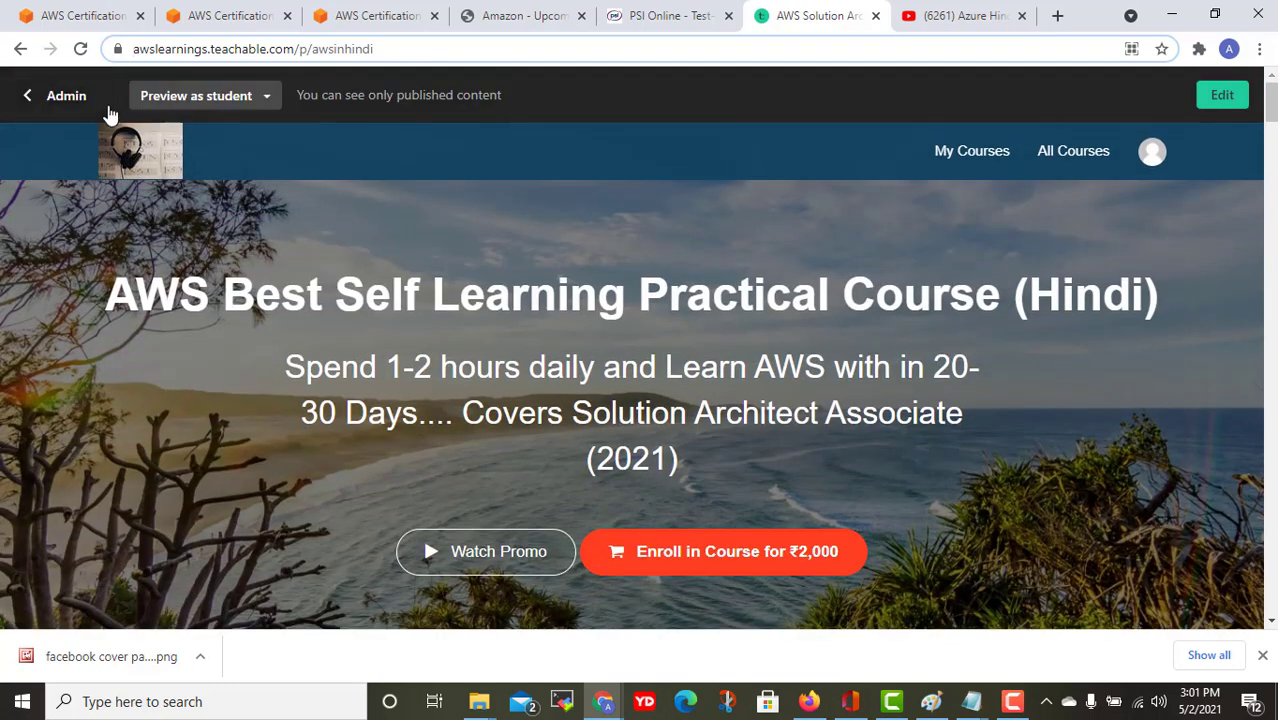
click(66, 100)
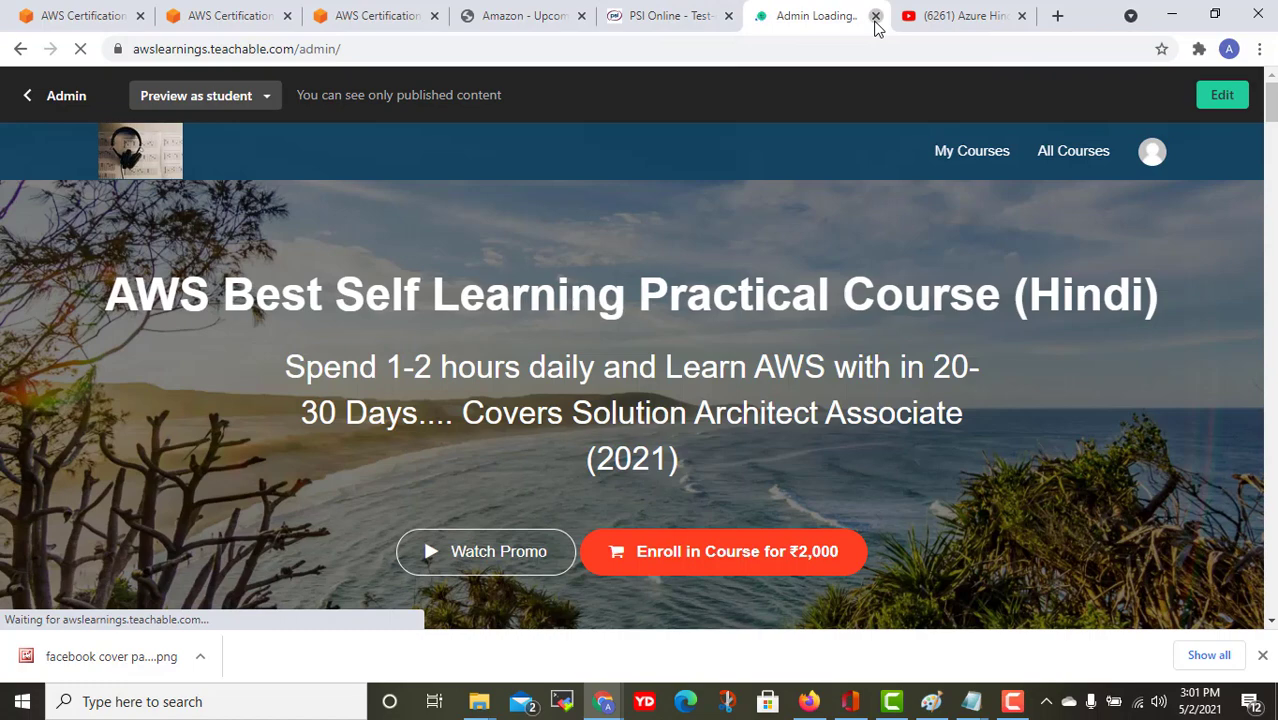
click(875, 16)
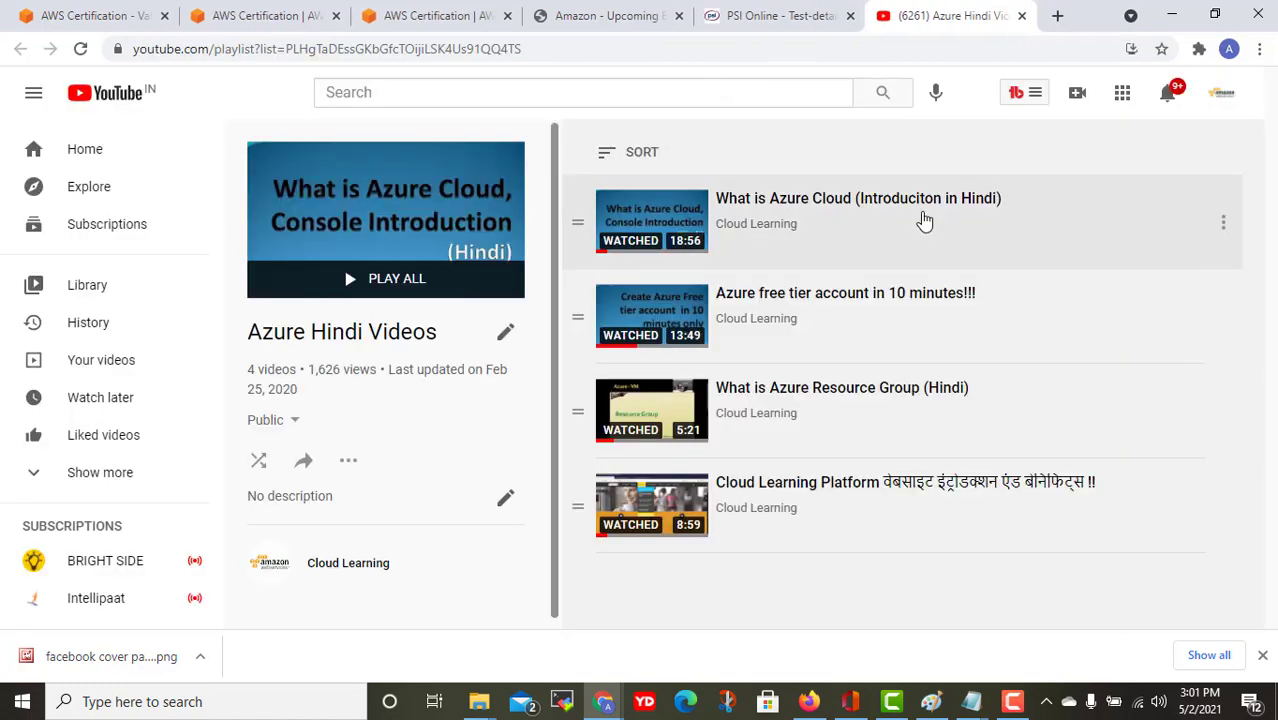
click(105, 15)
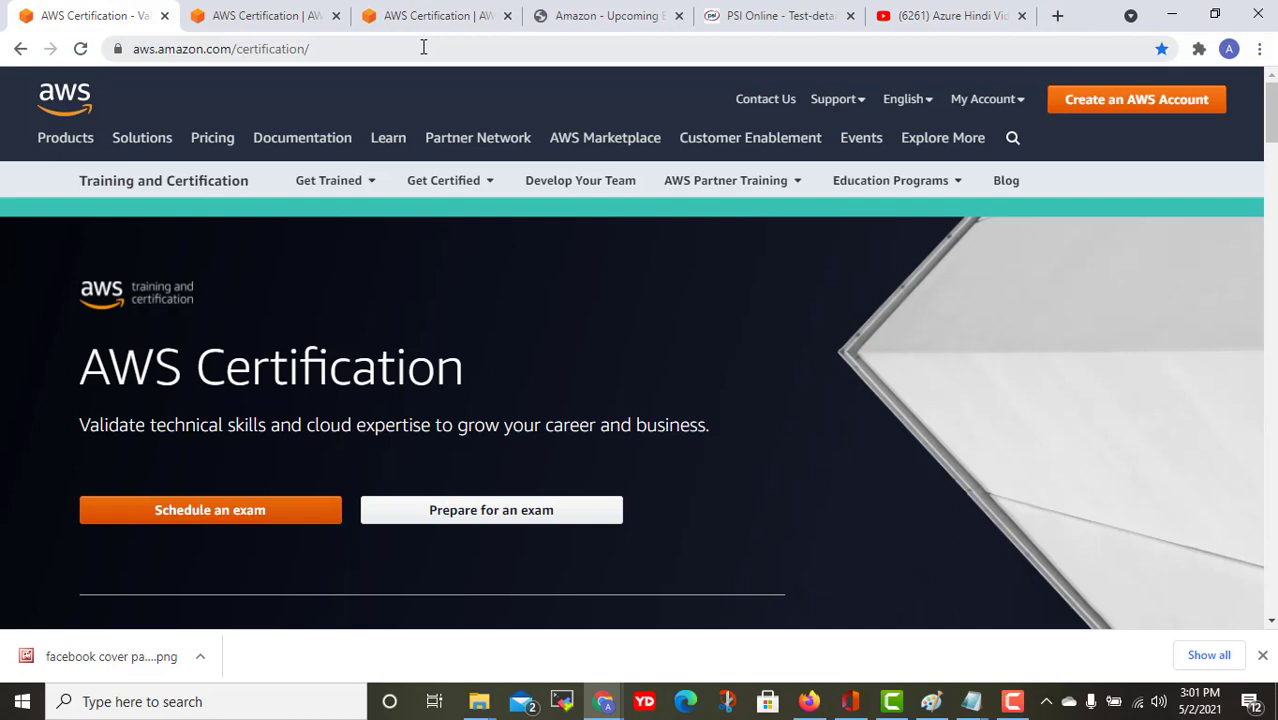